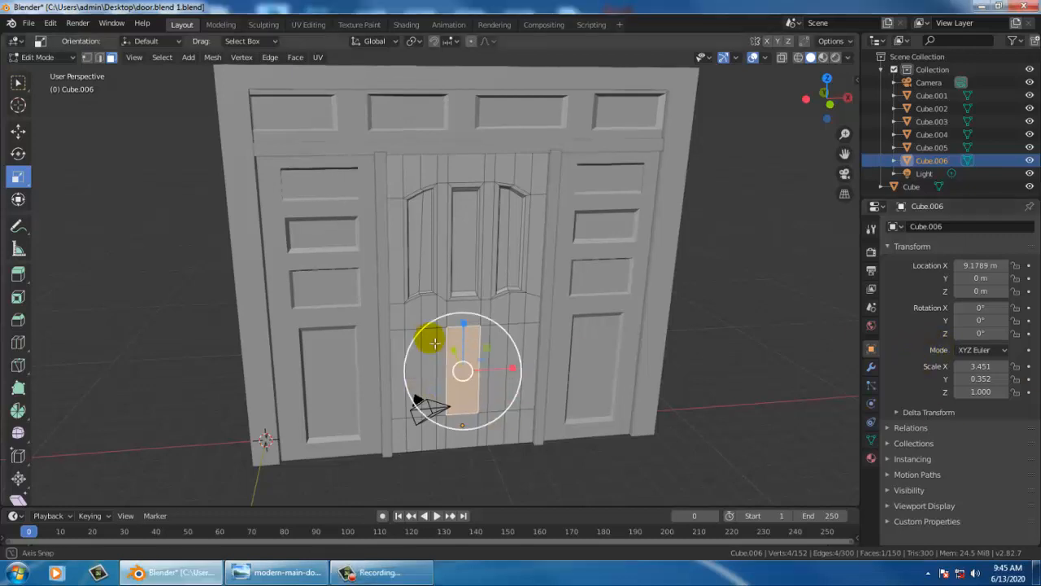
Switch to Windows Photo Viewer to study the reference photo of the wooden door, and return to the Blender model
middle_click_drag(427, 341, 407, 318)
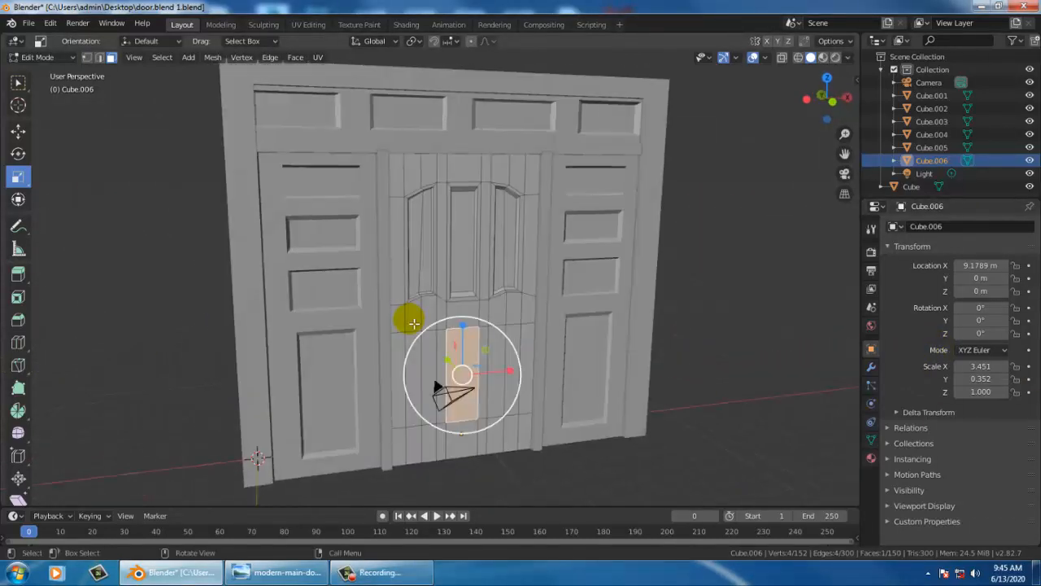
left_click(271, 573)
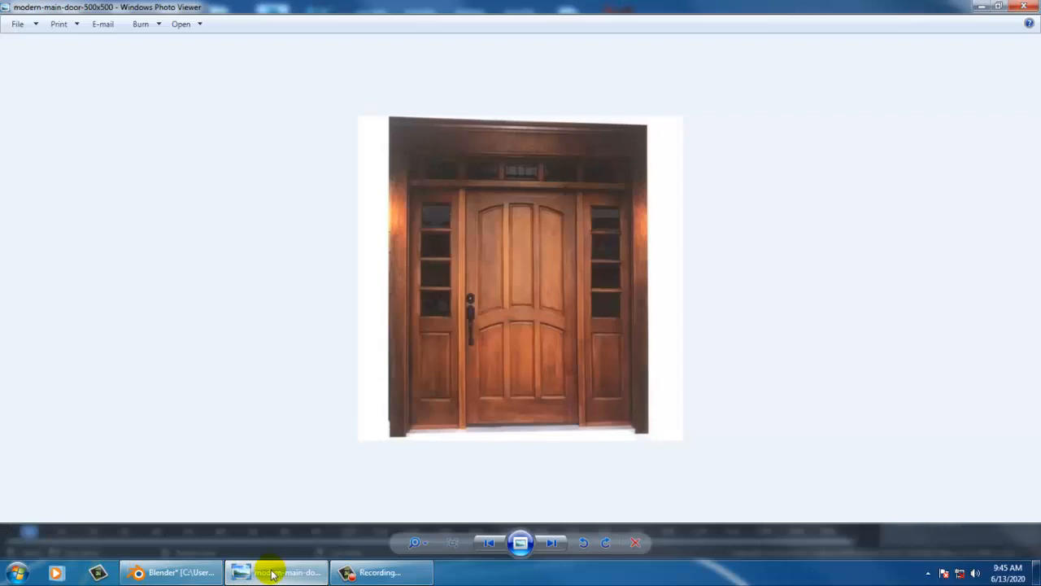
left_click(271, 573)
left_click(271, 573)
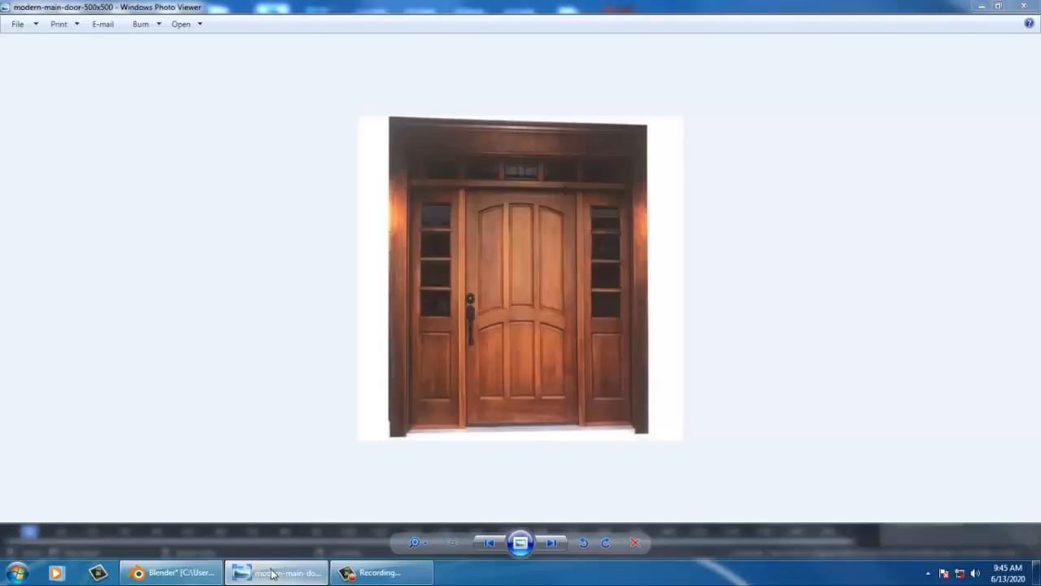
left_click(271, 573)
middle_click_drag(548, 419, 516, 400)
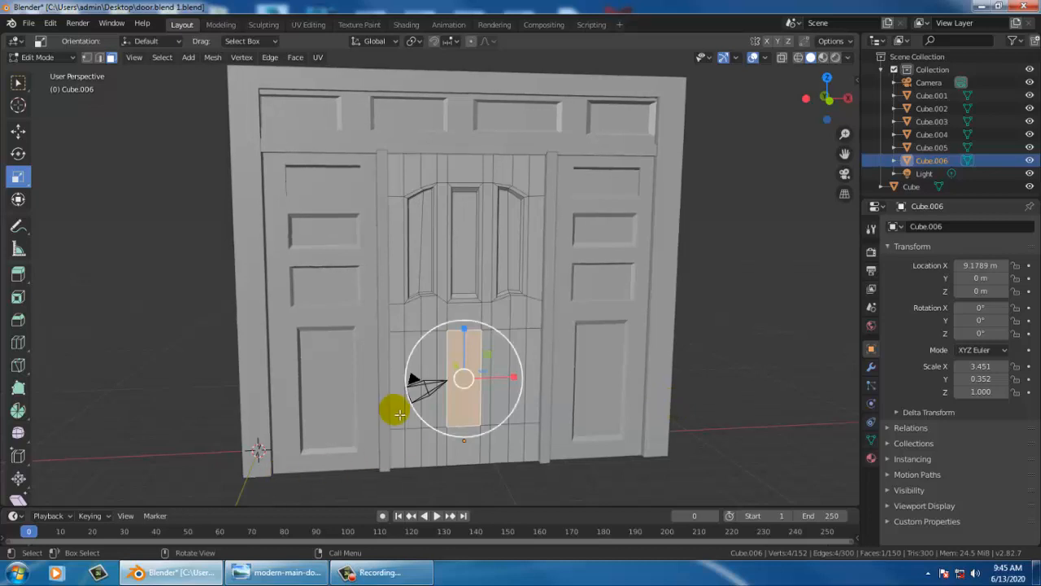
Lower the horizontal edge loop near the bottom of the centre door by about 0.954 m and compare it with the reference photo
left_click(101, 58)
left_click(514, 425)
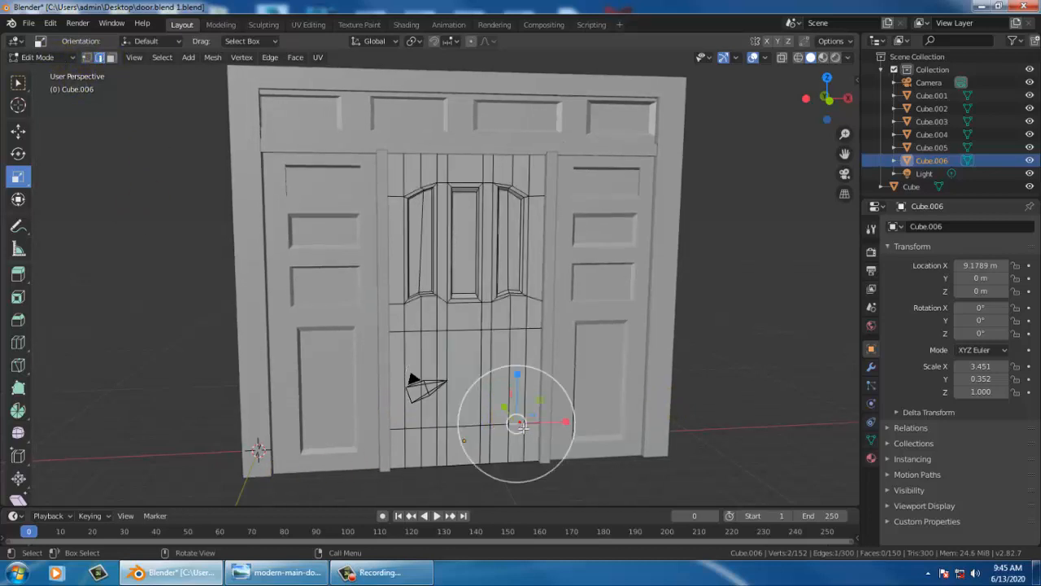
left_click(498, 426, "alt")
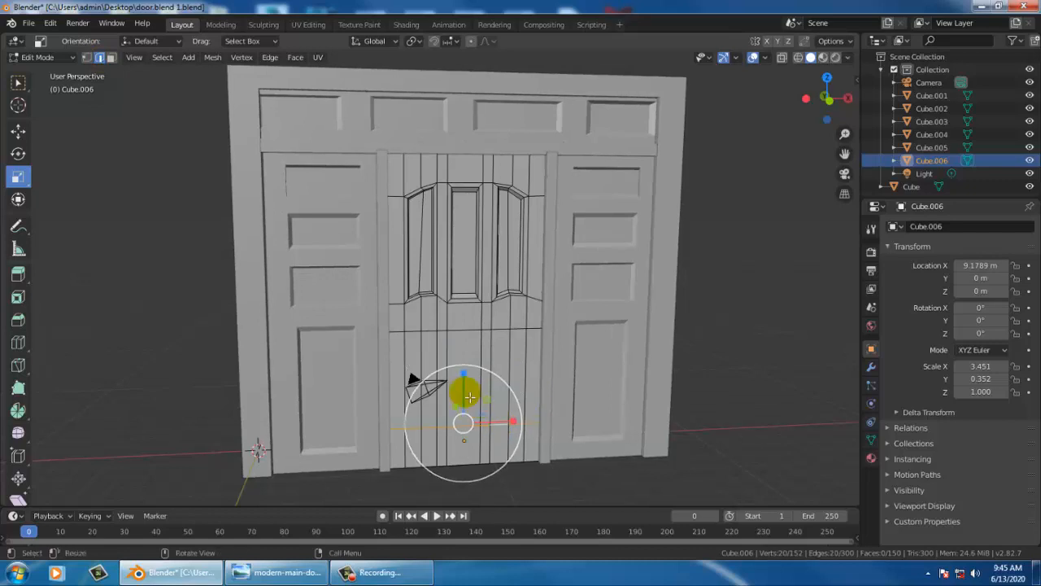
key("w")
left_click(19, 130)
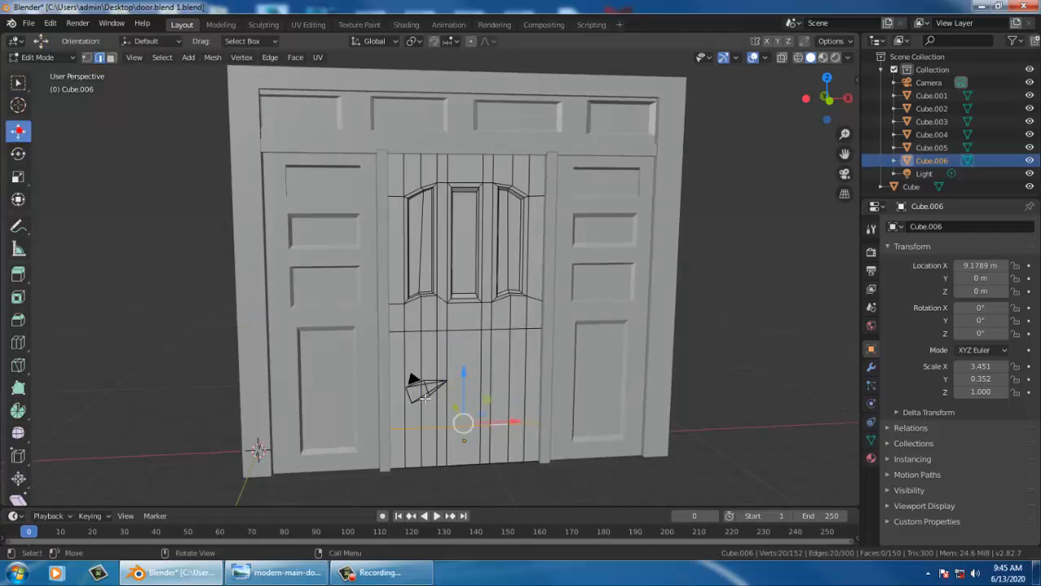
left_click_drag(470, 388, 473, 409)
middle_click_drag(426, 377, 420, 373)
left_click(286, 573)
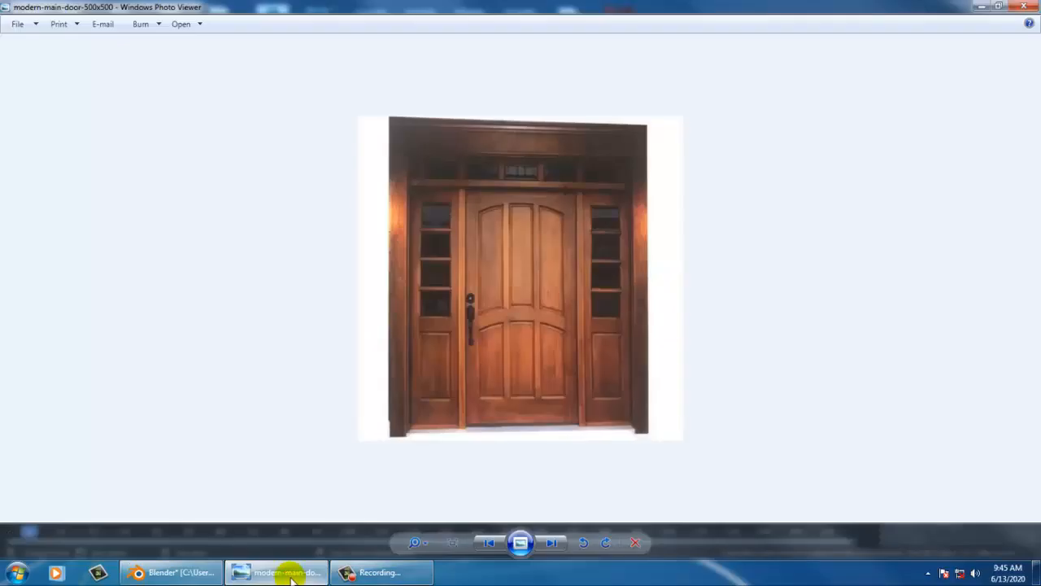
left_click(287, 572)
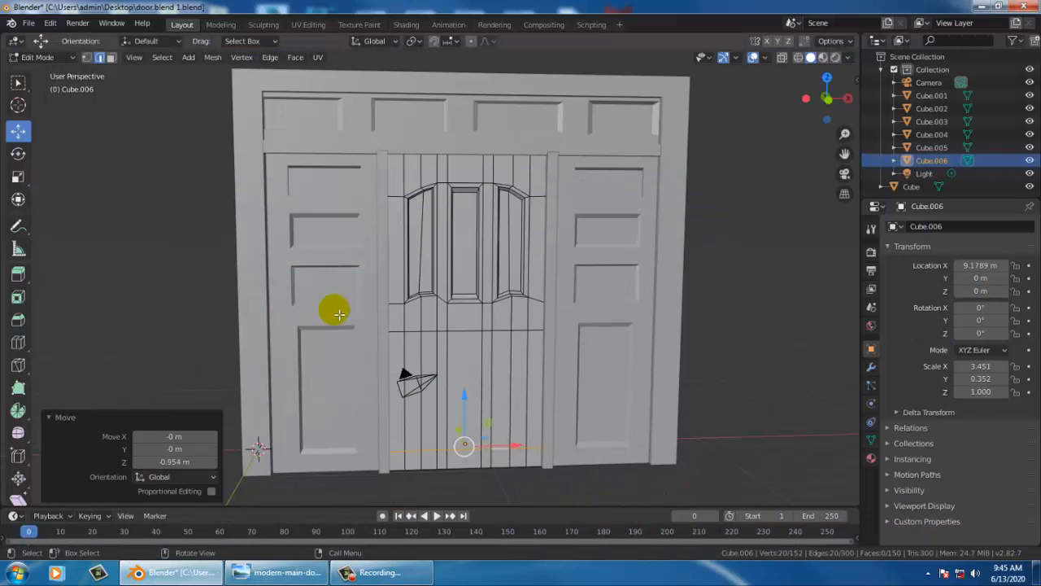
Lower the two leftmost vertices on the centre door's lower panel line, the outermost by about 0.235 m, to start the left arch
left_click(83, 57)
scroll(472, 344, "up", 3)
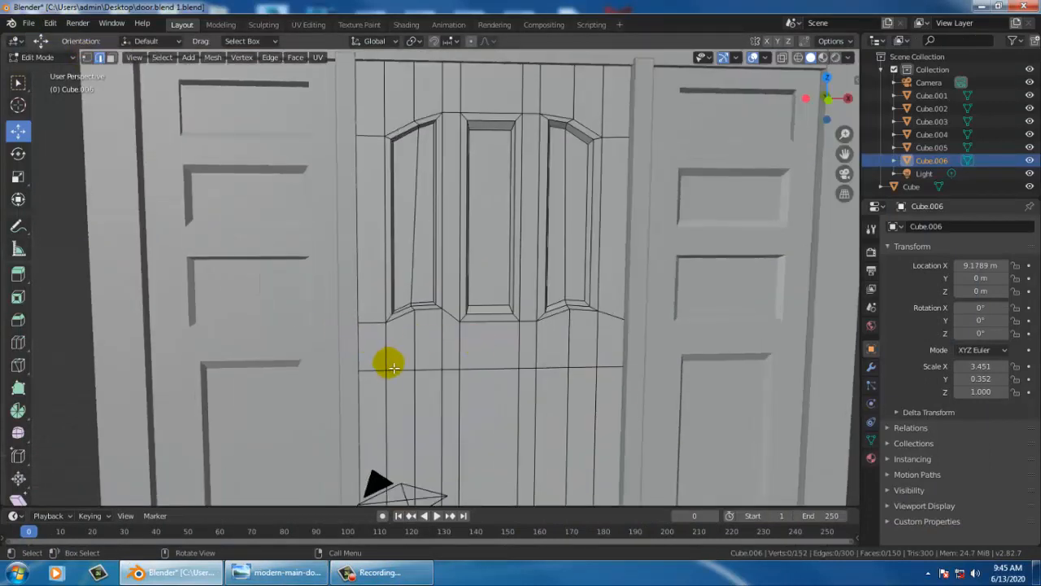
left_click(86, 58)
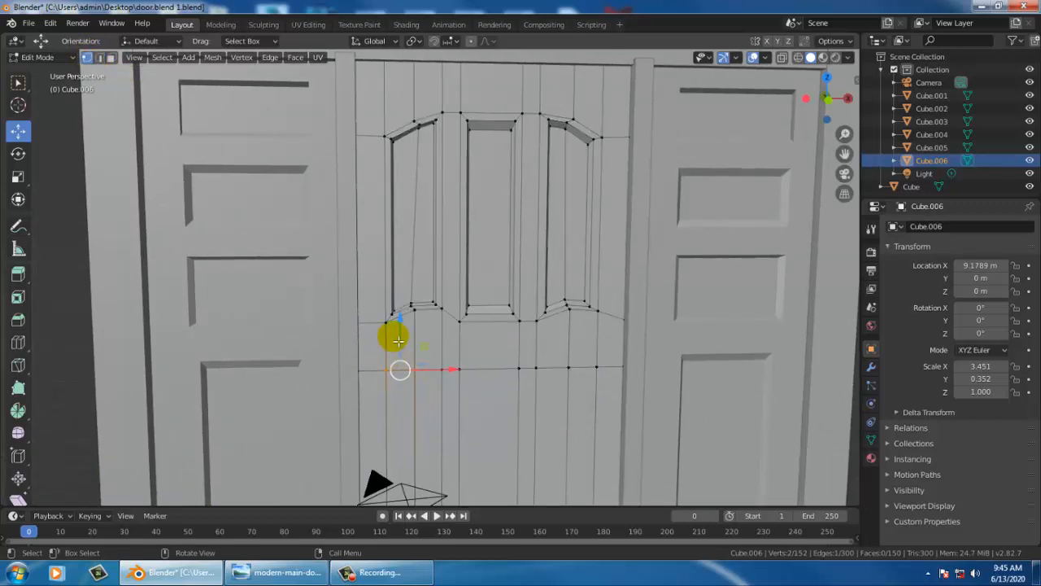
left_click(400, 367)
left_click(426, 396)
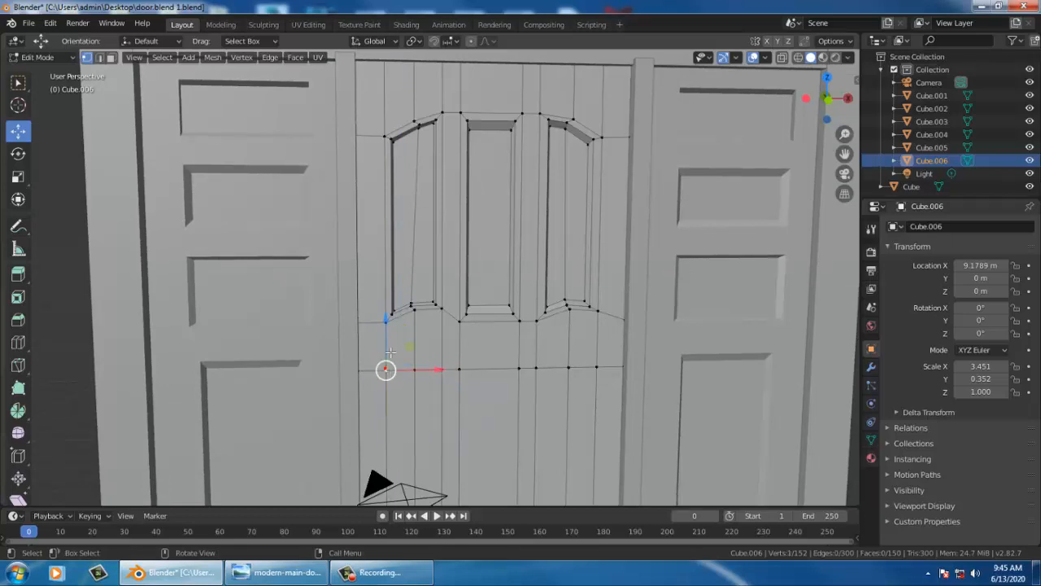
left_click_drag(391, 351, 365, 367)
left_click(358, 373)
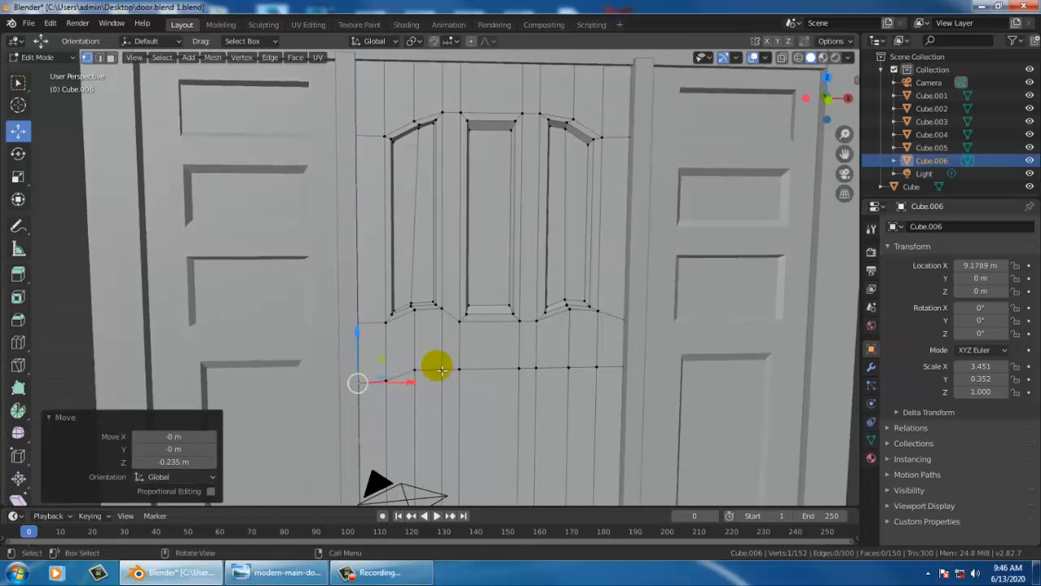
Raise the two vertices between the left and middle lower panels by about 0.118 m and 0.0845 m along Z
left_click(445, 370)
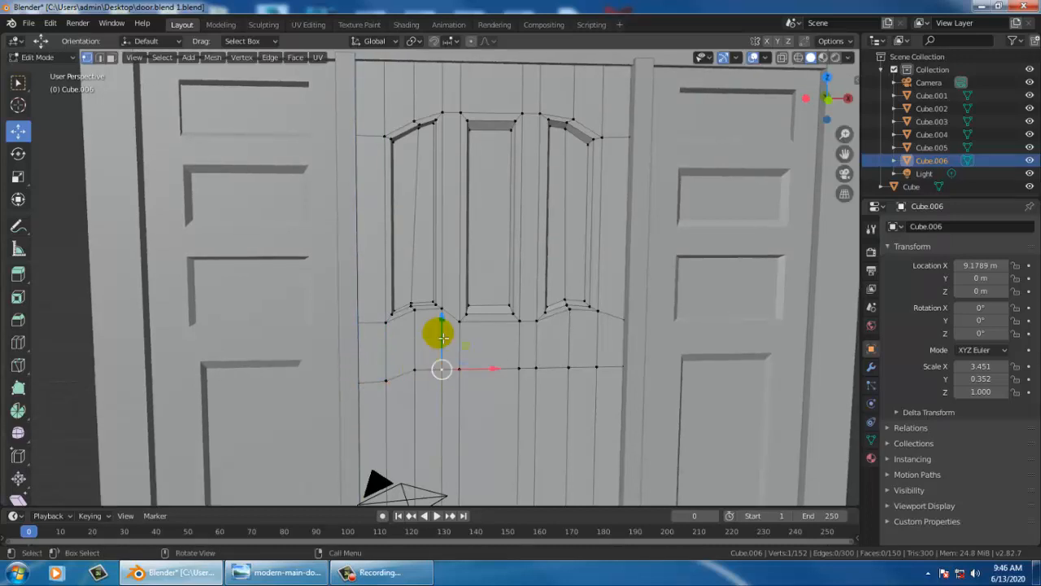
key("g")
key("z")
left_click(468, 358)
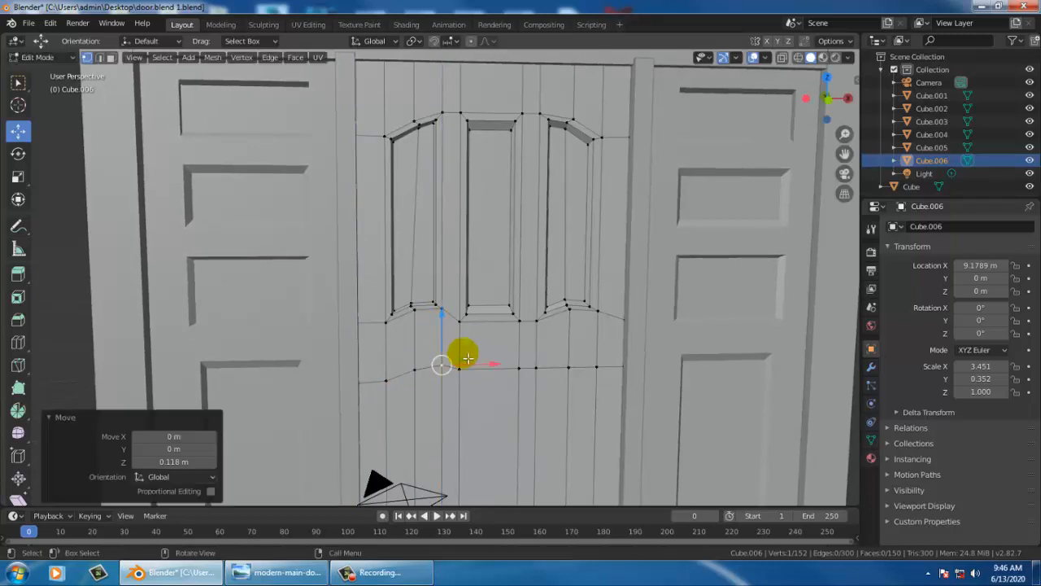
left_click(460, 366)
key("g")
key("z")
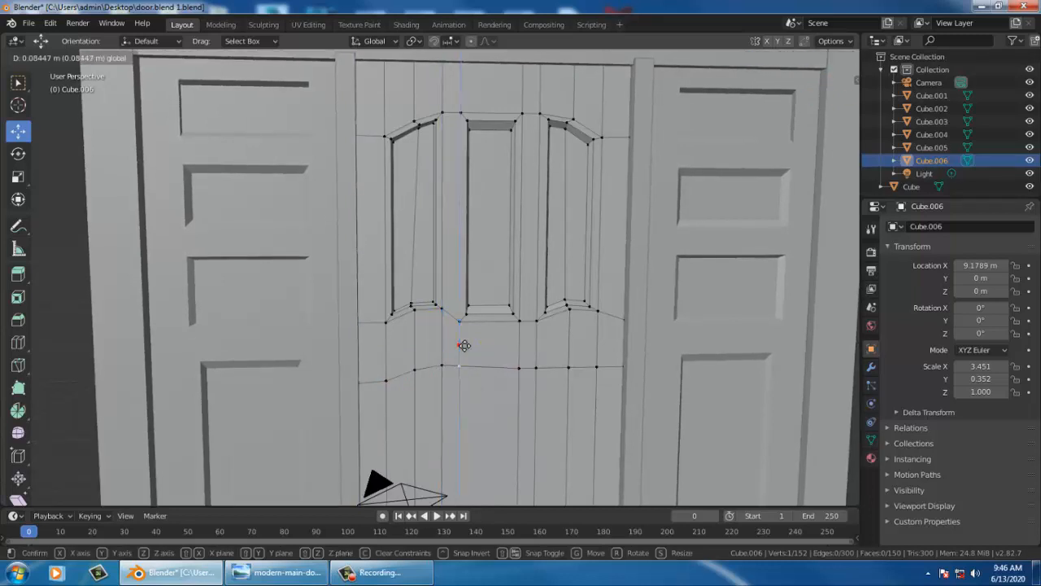
left_click(494, 370)
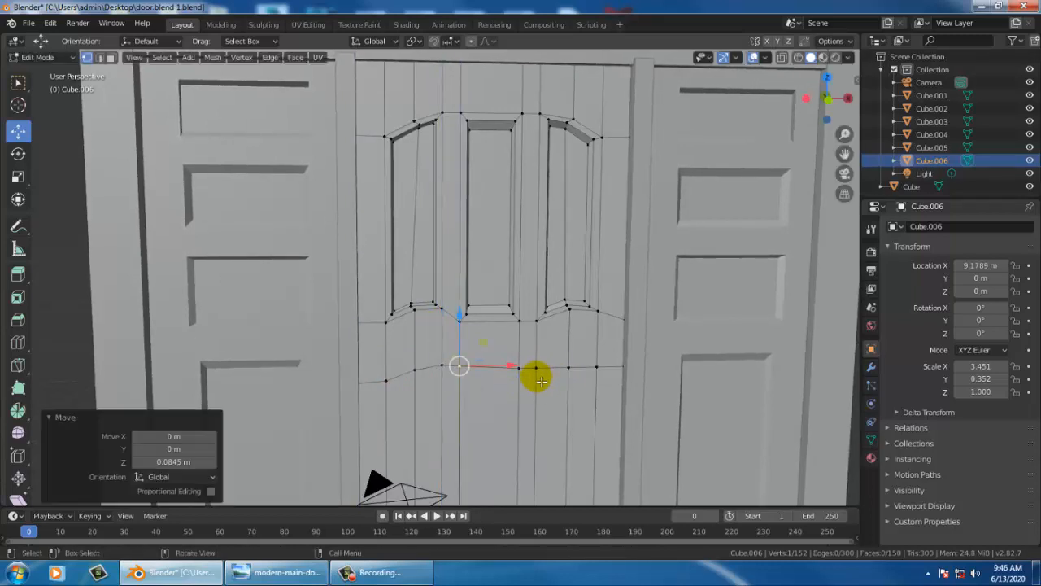
Lower the right lower panel's outer top vertex by about 0.427 m and its middle top vertex by about 0.052 m
left_click(599, 370)
key("g")
key("z")
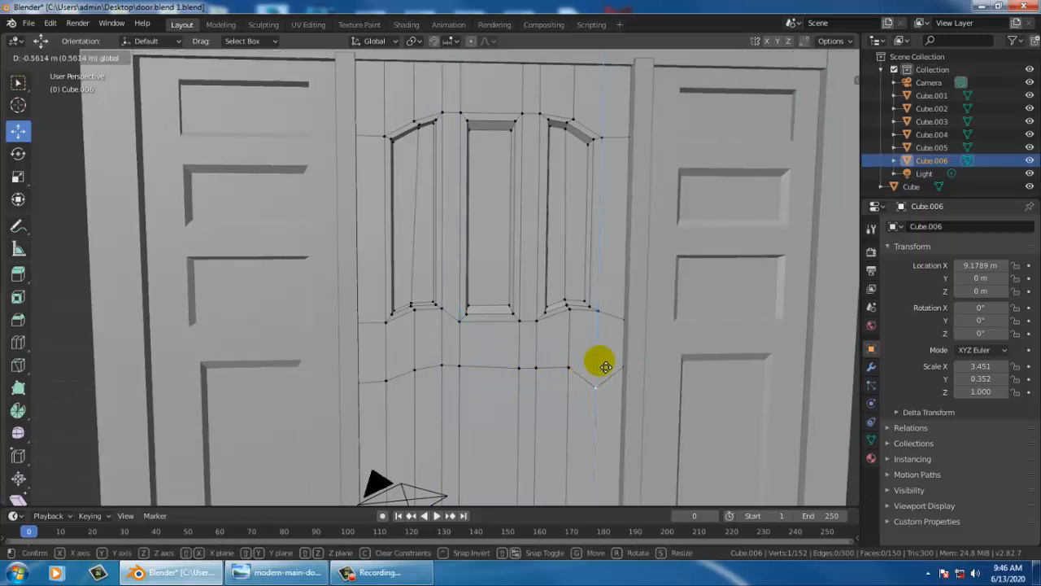
left_click(599, 358)
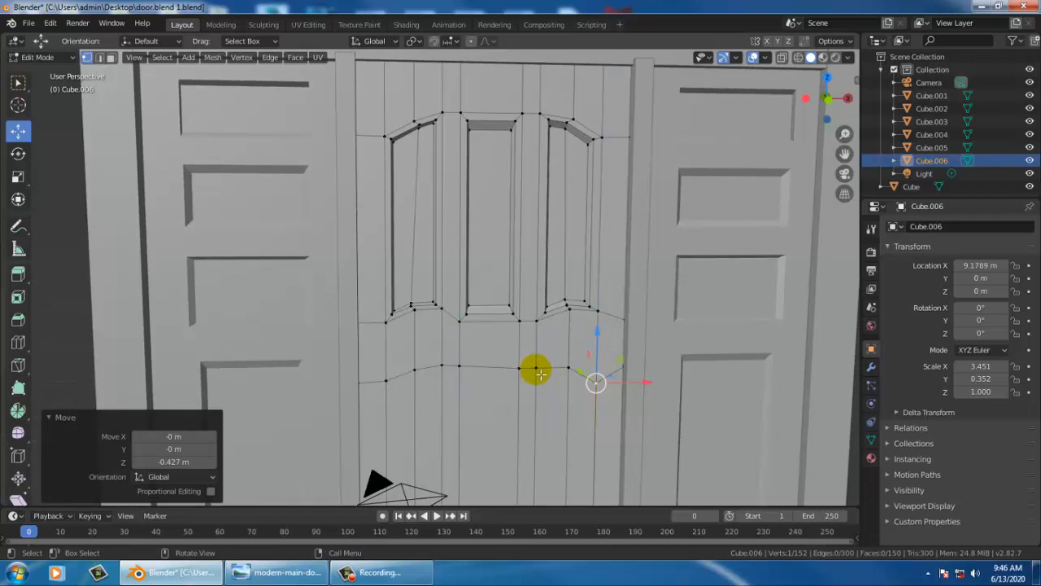
left_click(535, 367)
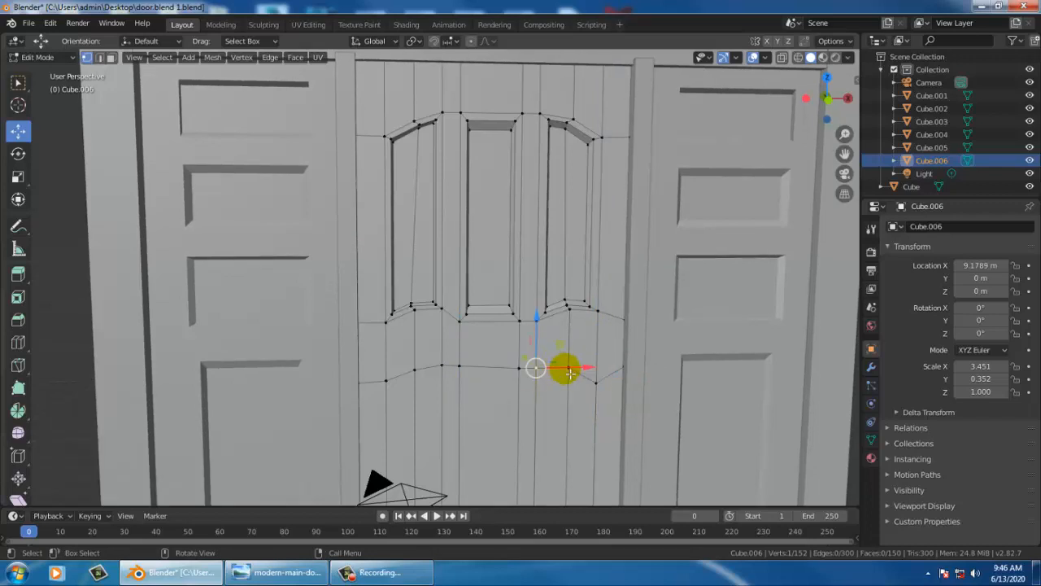
left_click(568, 367)
left_click(566, 368)
left_click_drag(569, 349, 588, 382)
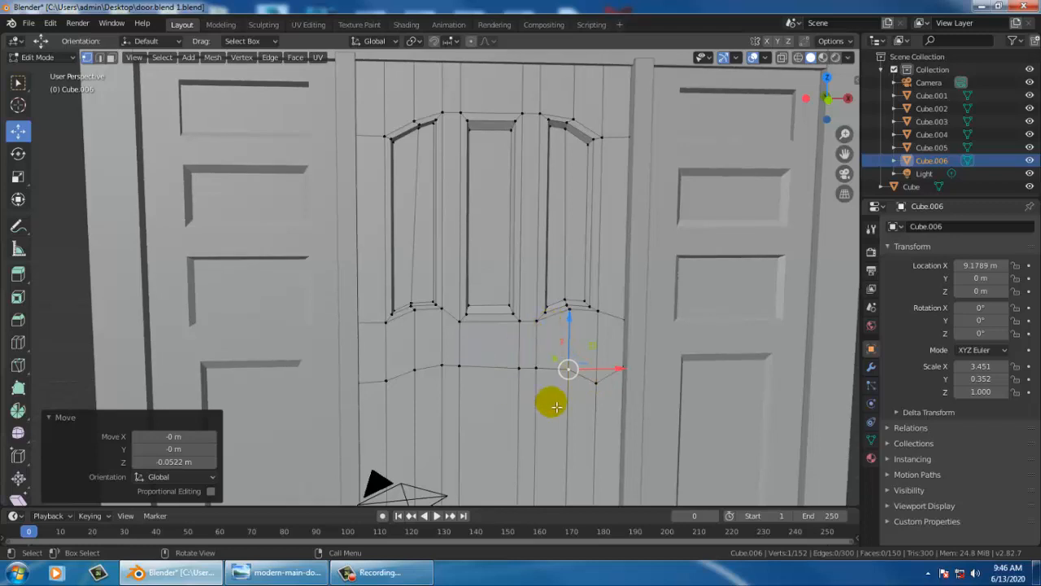
Compare the arched upper outline of the centre door's lower panels with the reference photo
scroll(551, 399, "down", 3)
middle_click_drag(542, 421, 412, 407)
left_click(284, 572)
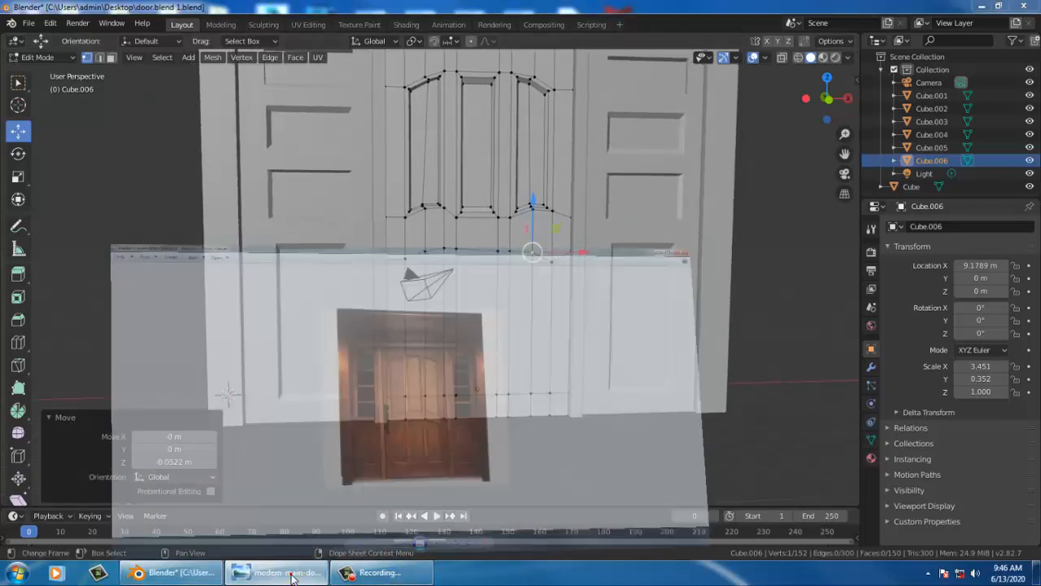
left_click(291, 573)
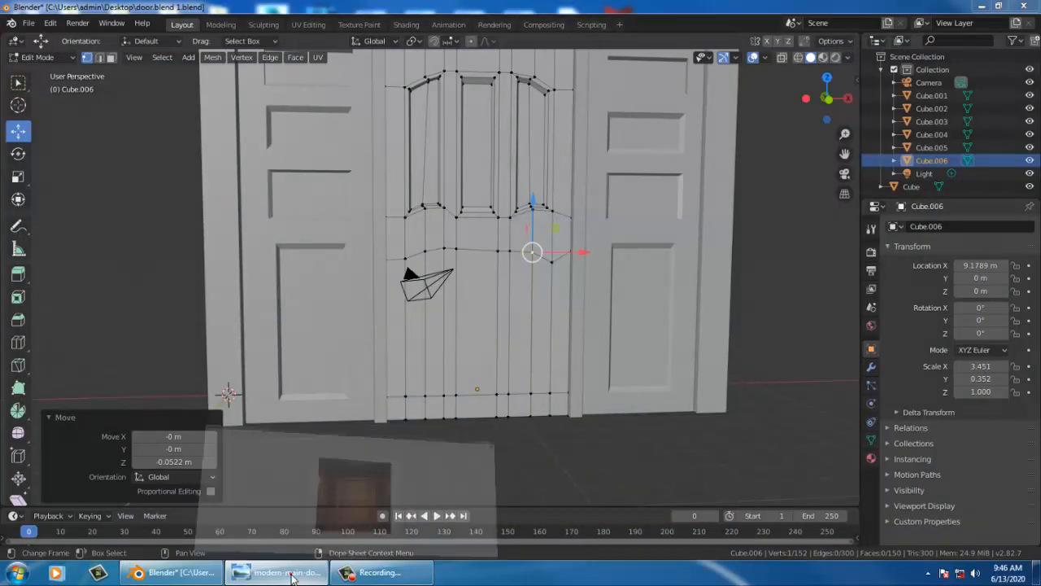
left_click(291, 573)
left_click(290, 573)
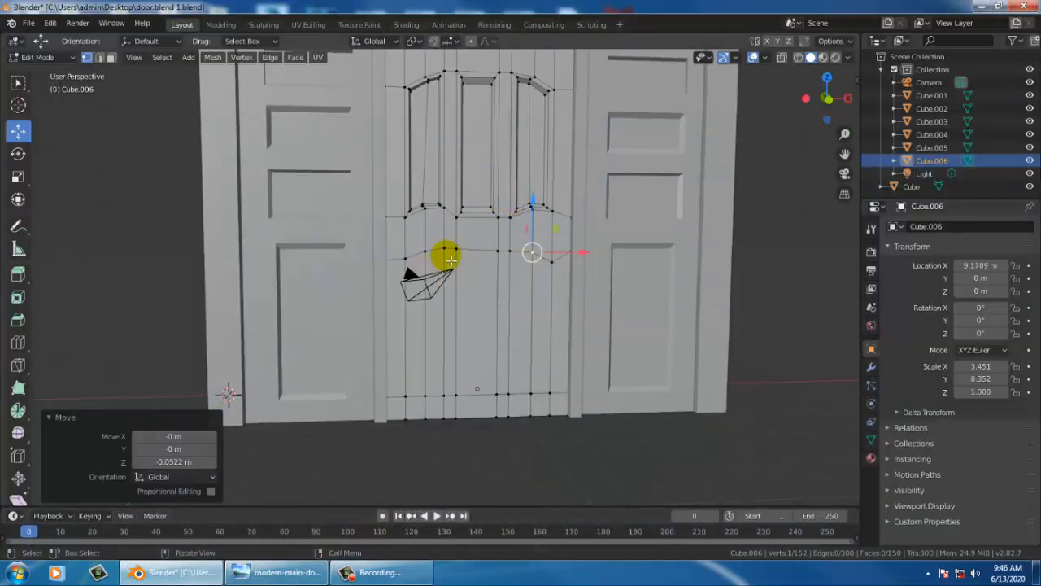
middle_click_drag(479, 225, 502, 251)
scroll(477, 262, "down", 2)
scroll(470, 259, "up", 2)
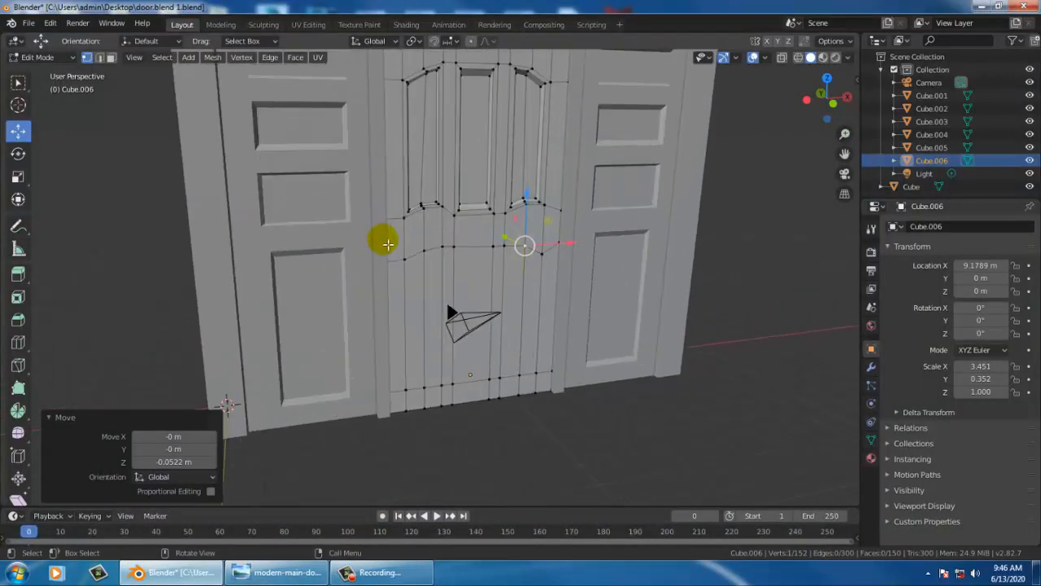
Inset the three faces of the centre door's lower-left panel by about 0.066 m and scale them vertically to about 0.942
left_click(111, 58)
left_click(432, 313)
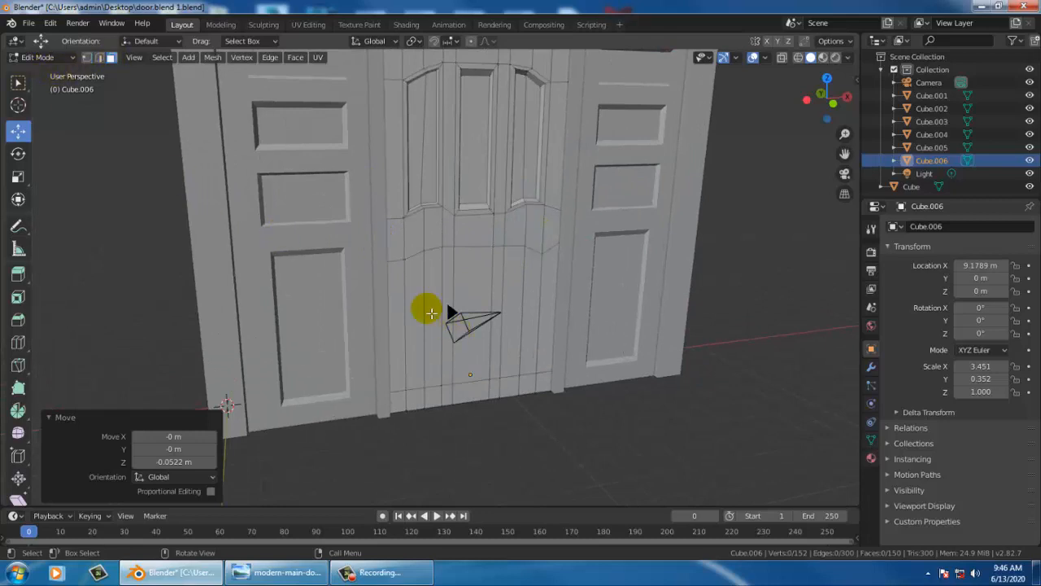
left_click(419, 303, "ctrl")
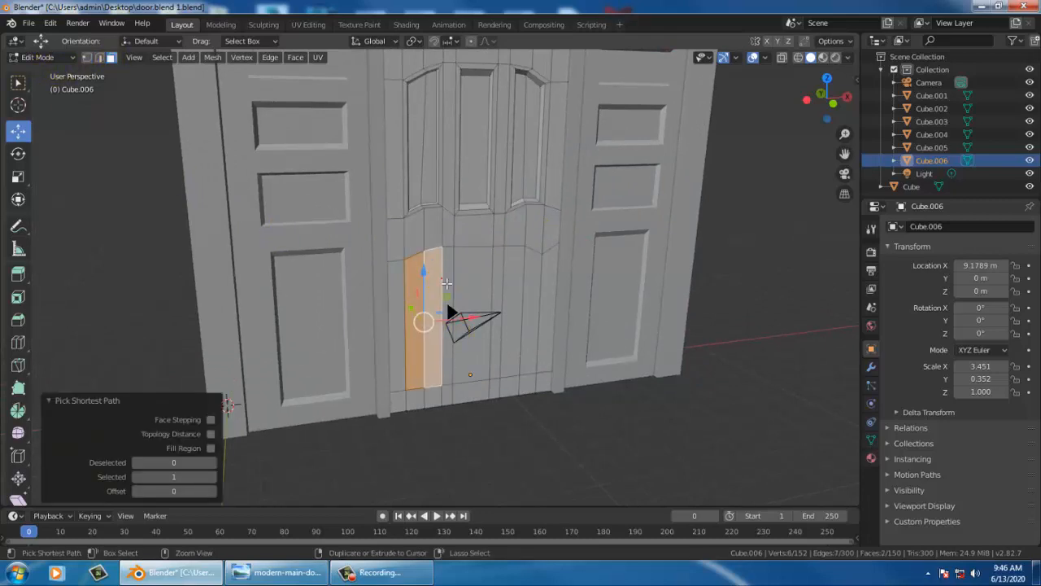
left_click(441, 280, "ctrl")
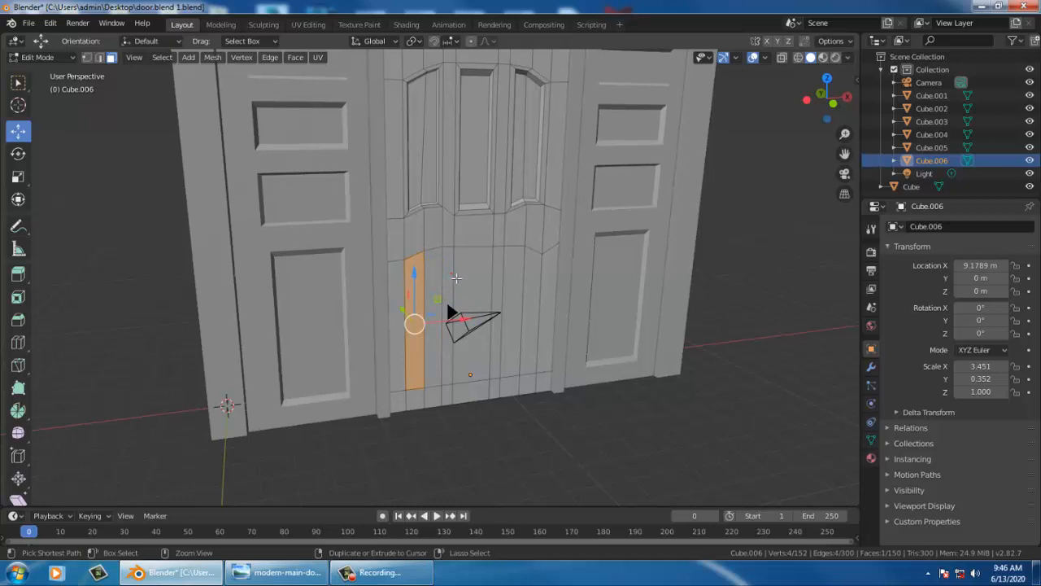
left_click(454, 275)
left_click(443, 275, "ctrl")
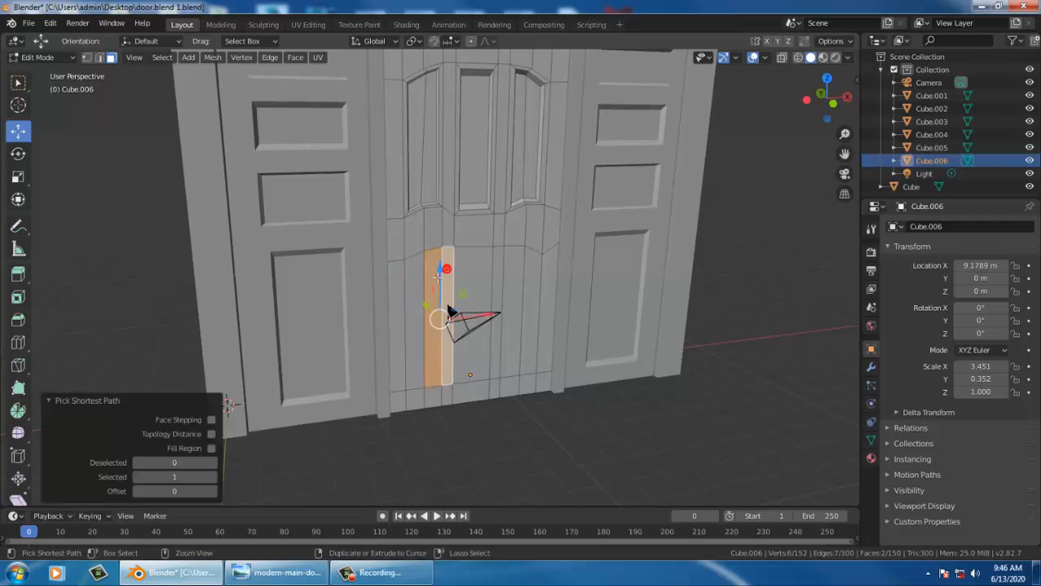
left_click(421, 272, "ctrl")
scroll(421, 274, "up", 3)
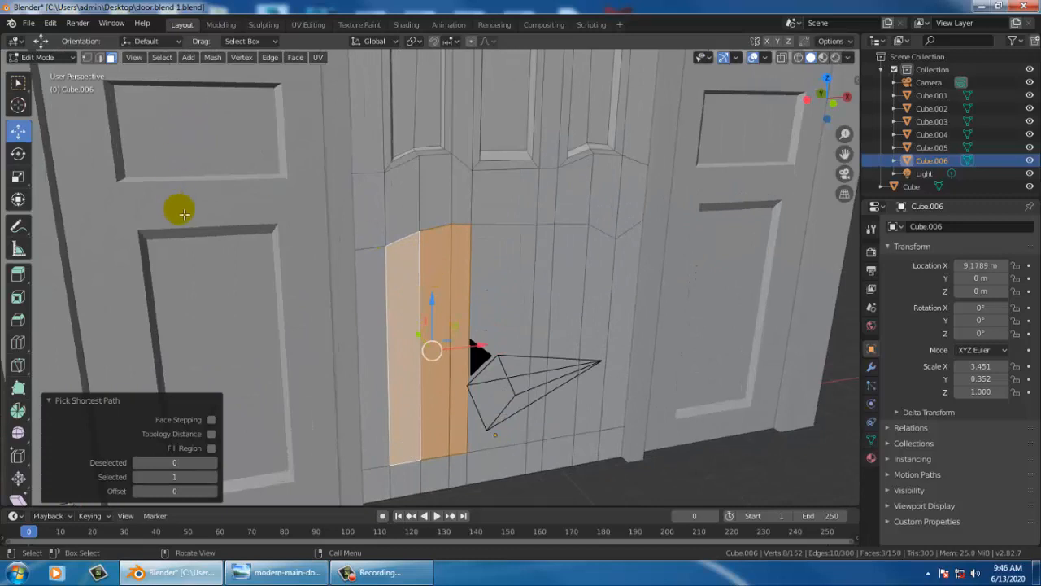
left_click(17, 300)
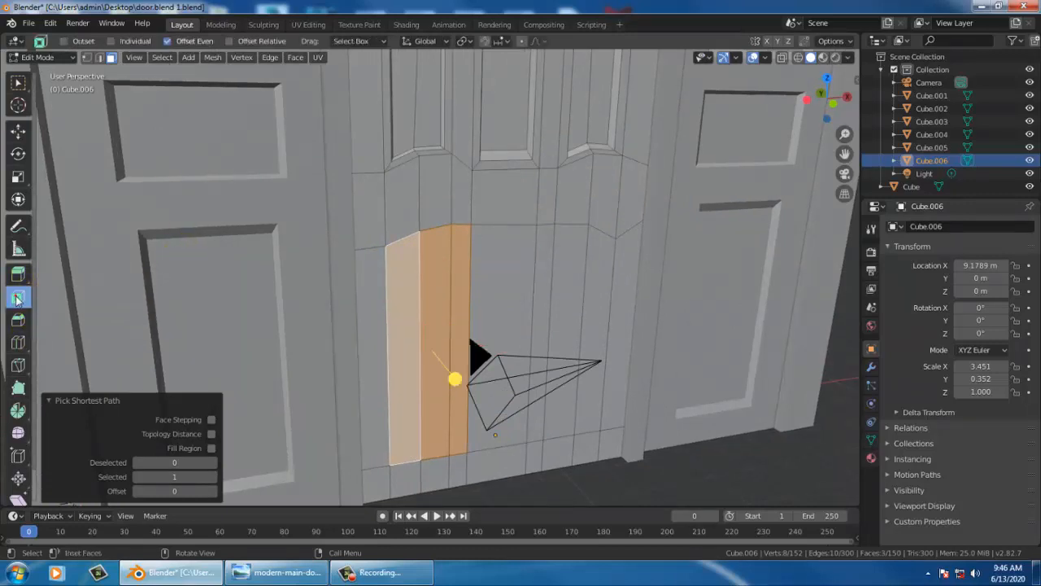
mouse_move(460, 387)
left_mouse_down()
mouse_move(442, 380)
mouse_move(456, 378)
left_mouse_up()
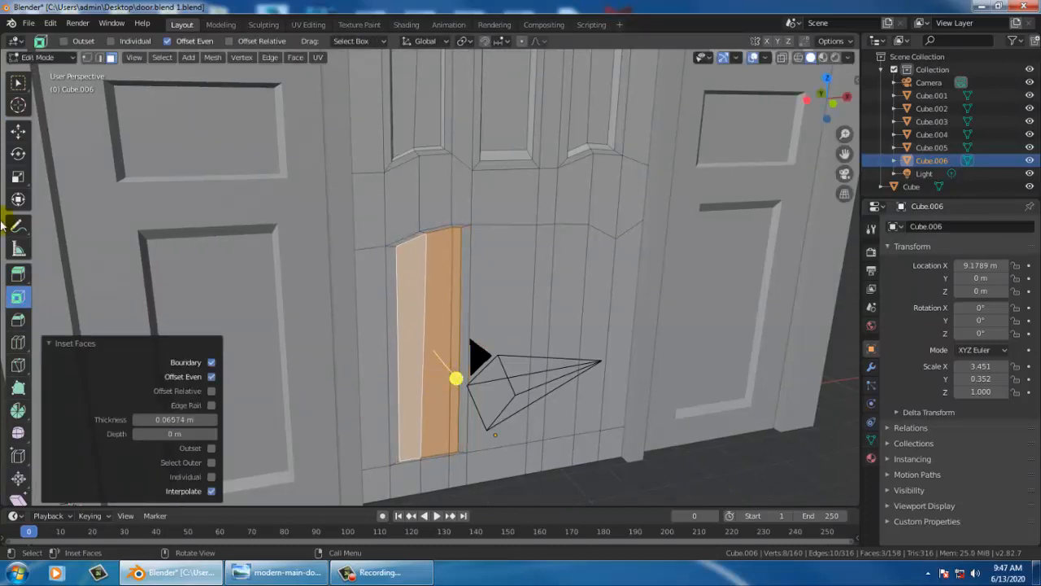
left_click(17, 177)
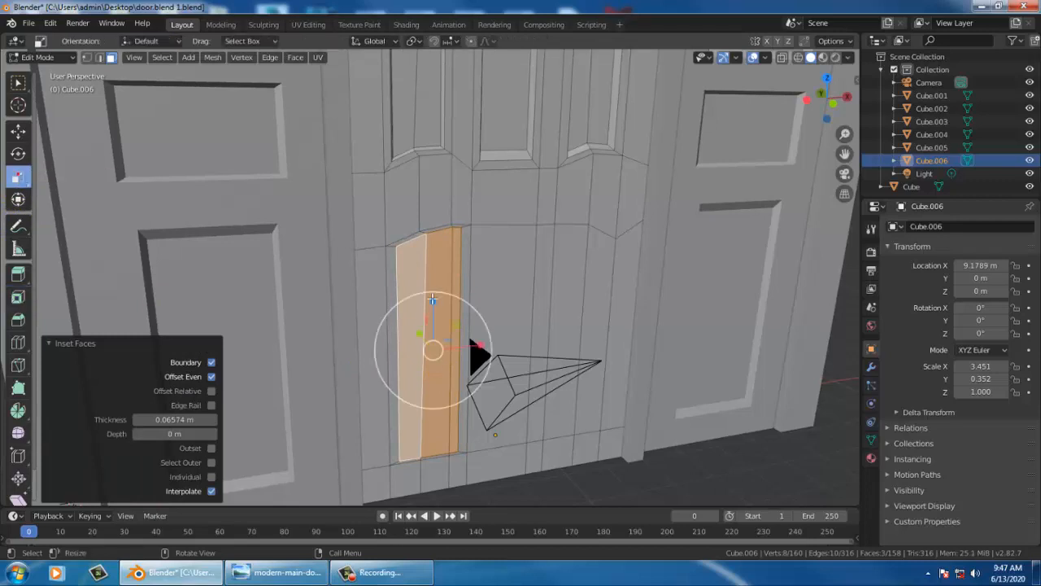
left_click_drag(437, 306, 435, 314)
Extrude the inset faces of the centre door's lower-left panel inward to recess the panel
middle_click_drag(479, 335, 534, 284)
left_click(19, 133)
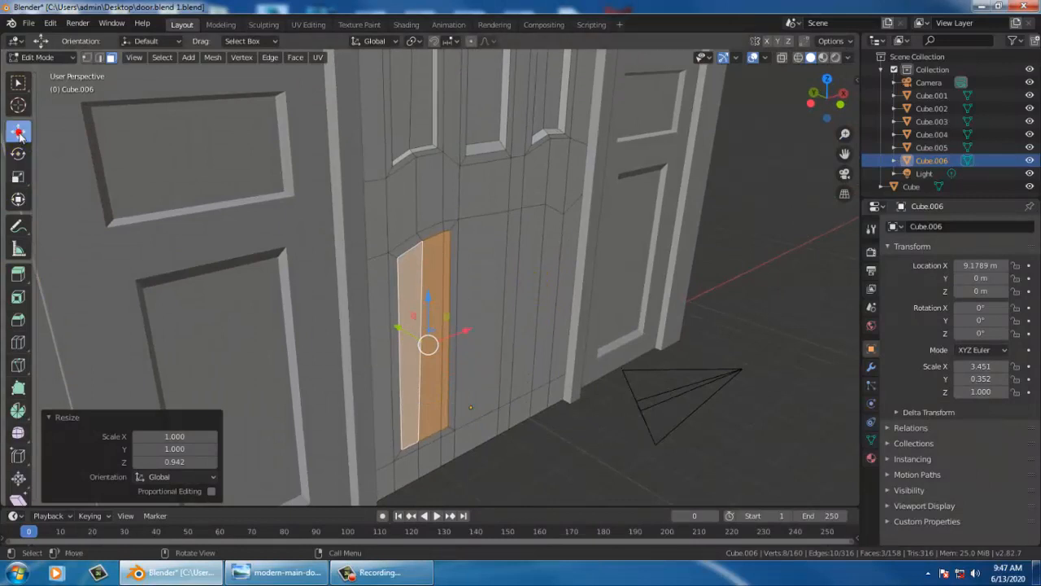
left_click(19, 275)
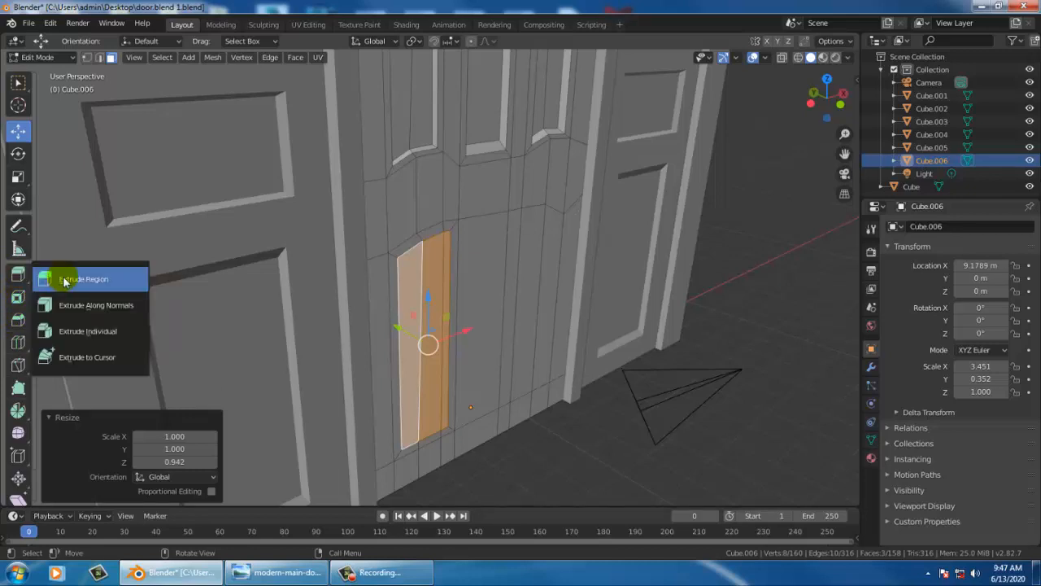
left_click(61, 277)
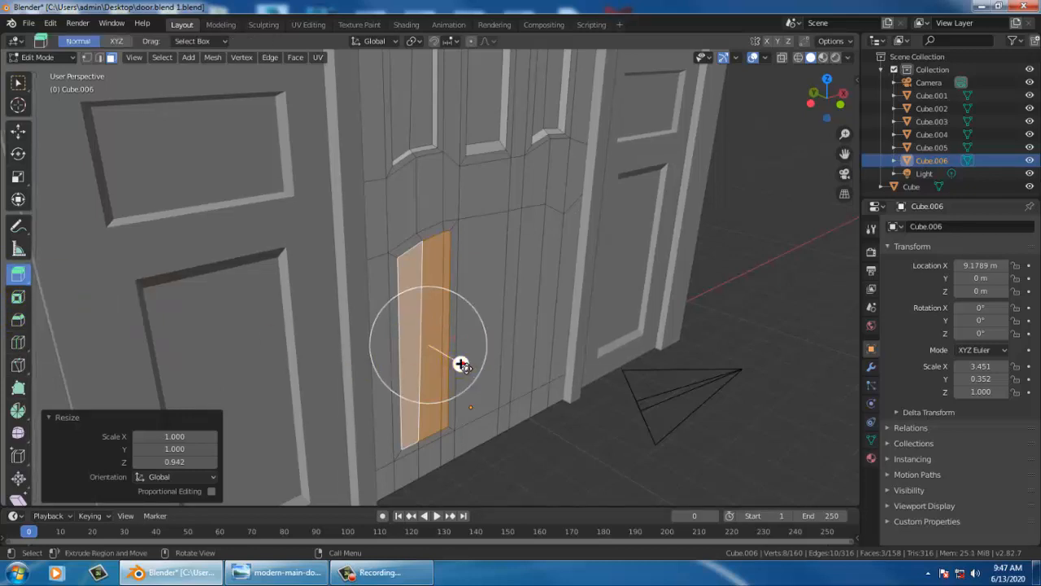
left_click_drag(461, 363, 461, 368)
middle_click_drag(563, 312, 517, 305)
Inset the centre door's lower-middle panel face by about 0.061 m and scale it vertically to about 0.969
left_click(516, 295)
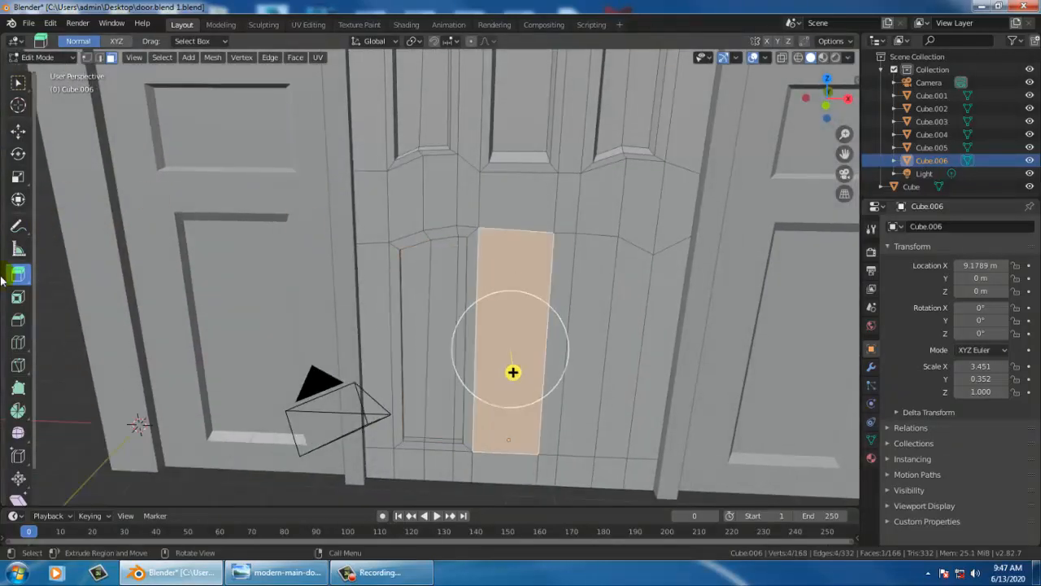
left_click(19, 130)
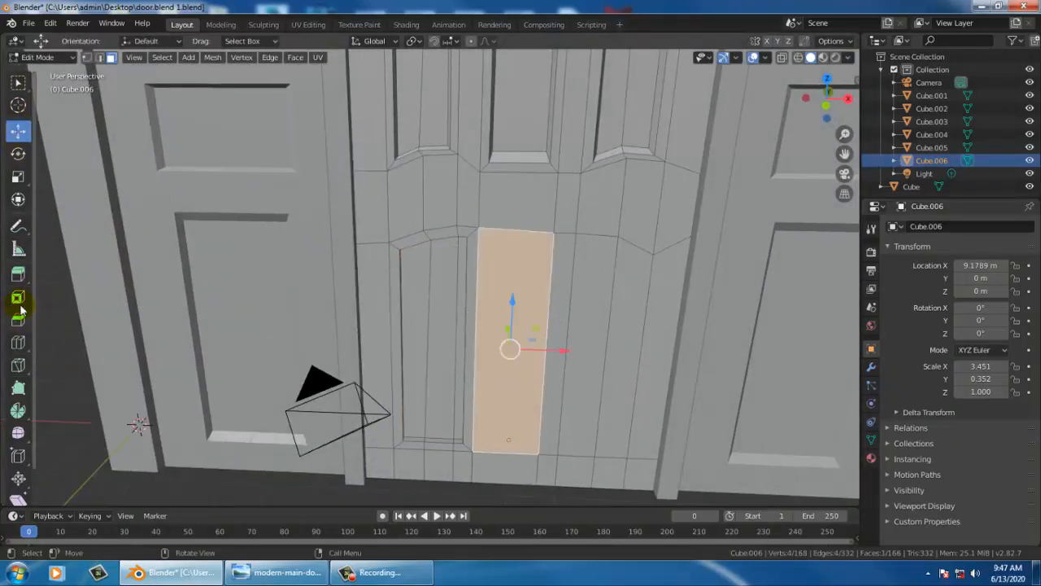
left_click(18, 298)
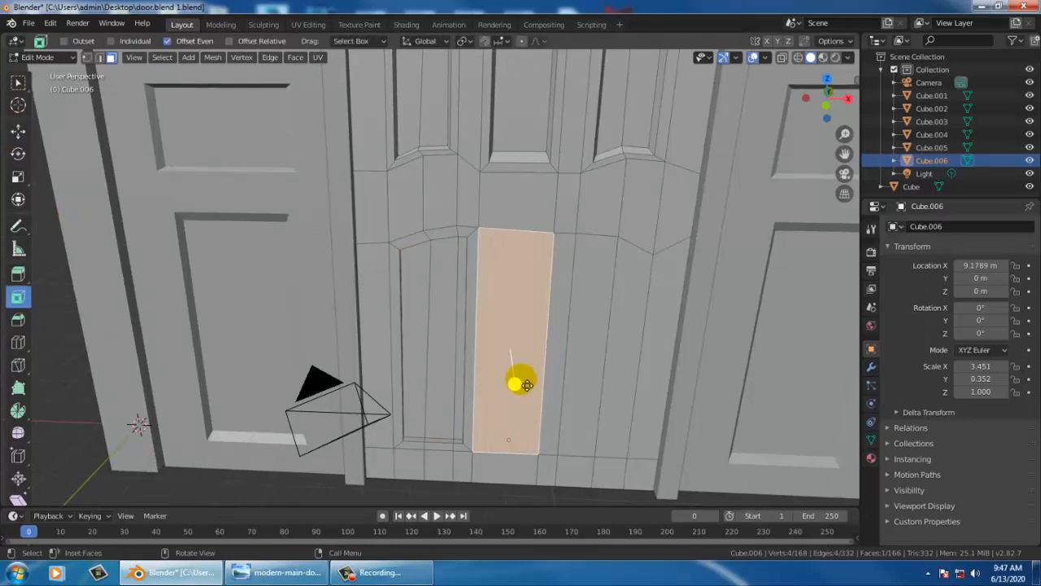
mouse_move(528, 385)
left_mouse_down()
mouse_move(525, 394)
mouse_move(507, 349)
mouse_move(532, 374)
mouse_move(521, 370)
left_mouse_up()
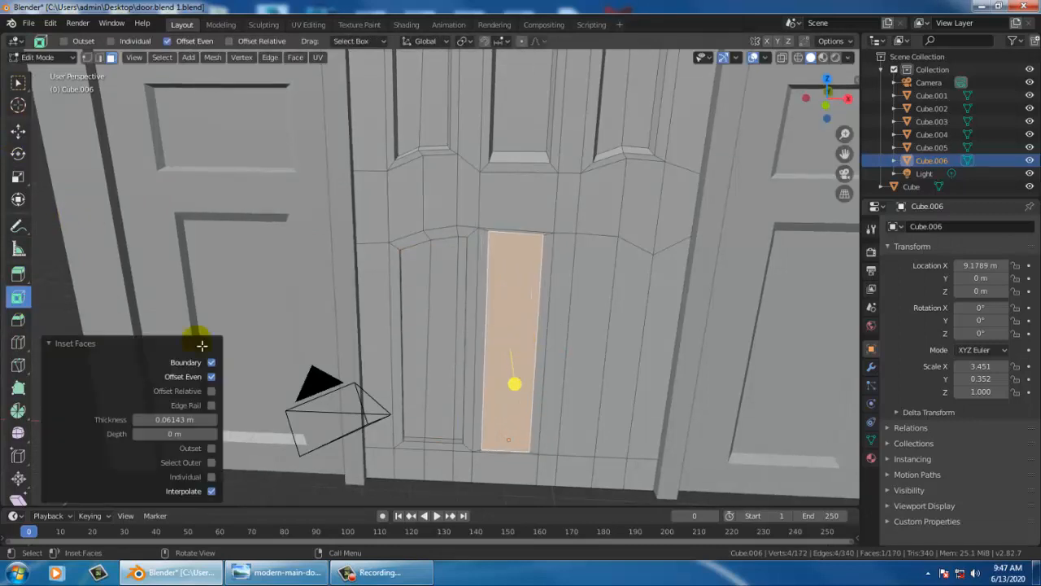
left_click(24, 176)
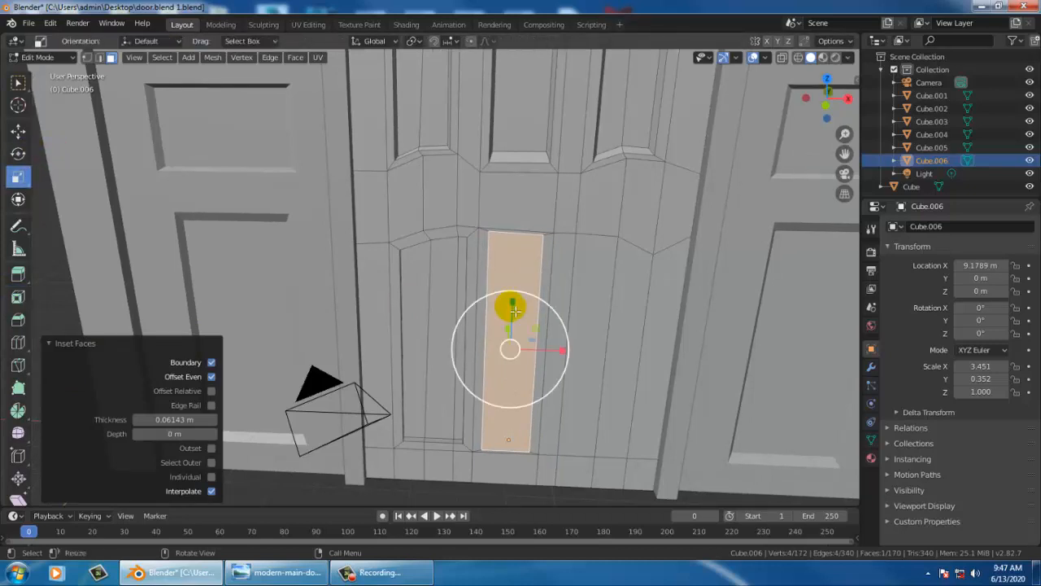
left_click_drag(513, 305, 514, 309)
Extrude the inset face of the lower-middle panel inward by about 0.182 m along its normal
middle_click_drag(520, 309, 609, 312)
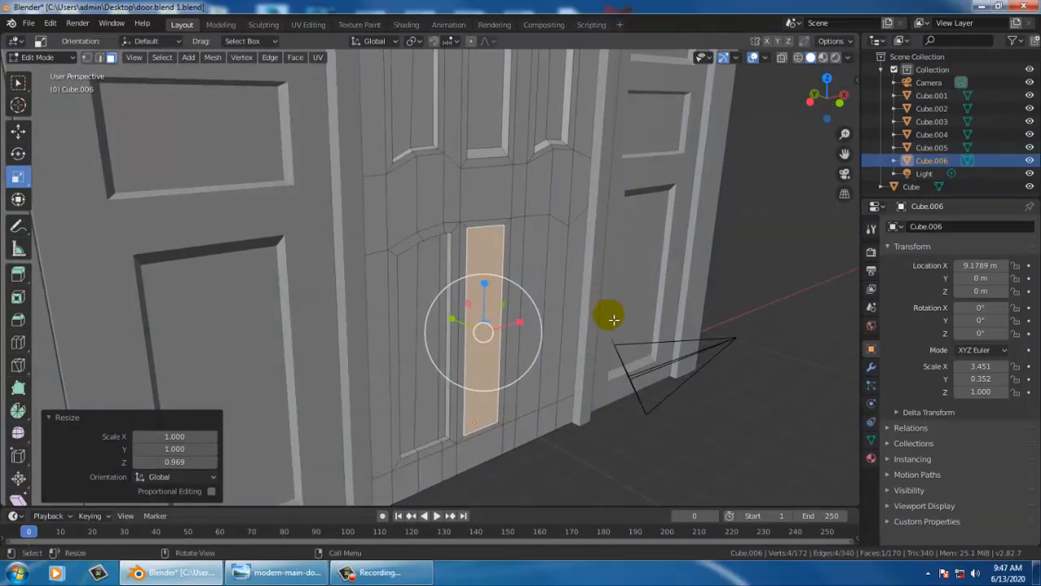
left_click(19, 281)
left_click(19, 132)
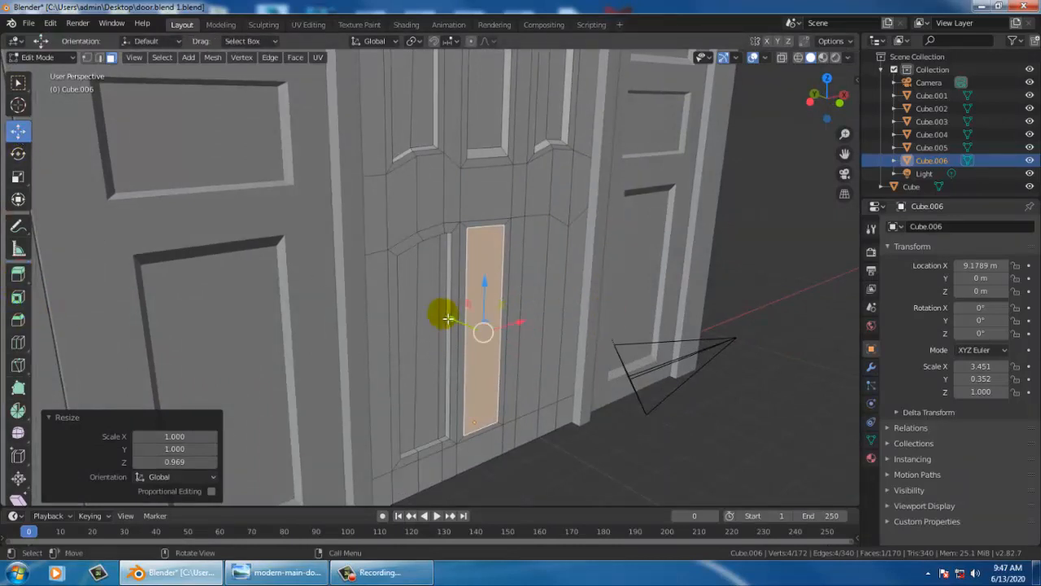
mouse_move(448, 318)
left_mouse_down()
mouse_move(437, 310)
mouse_move(453, 319)
left_mouse_up()
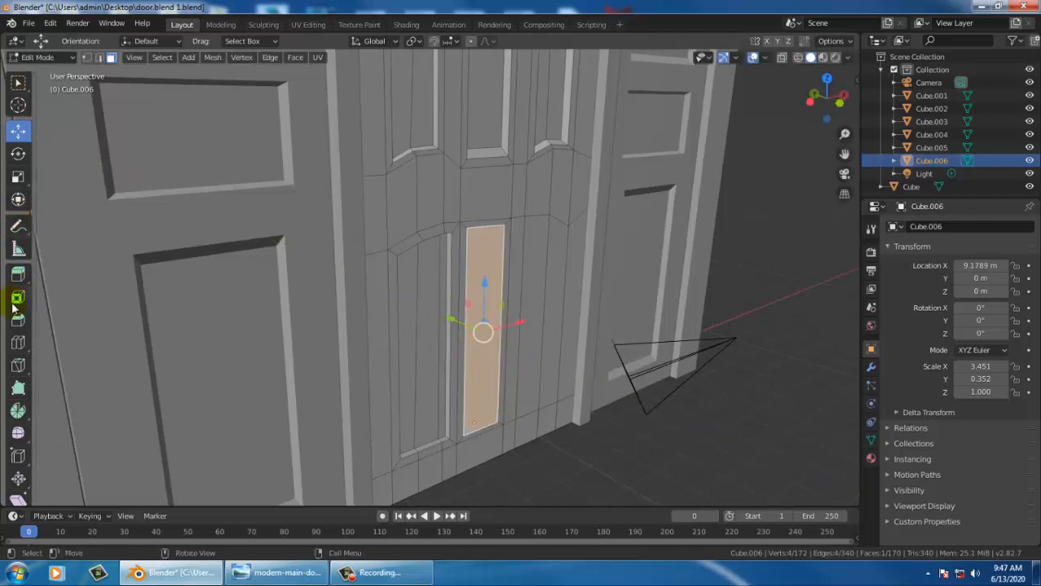
left_click(24, 280)
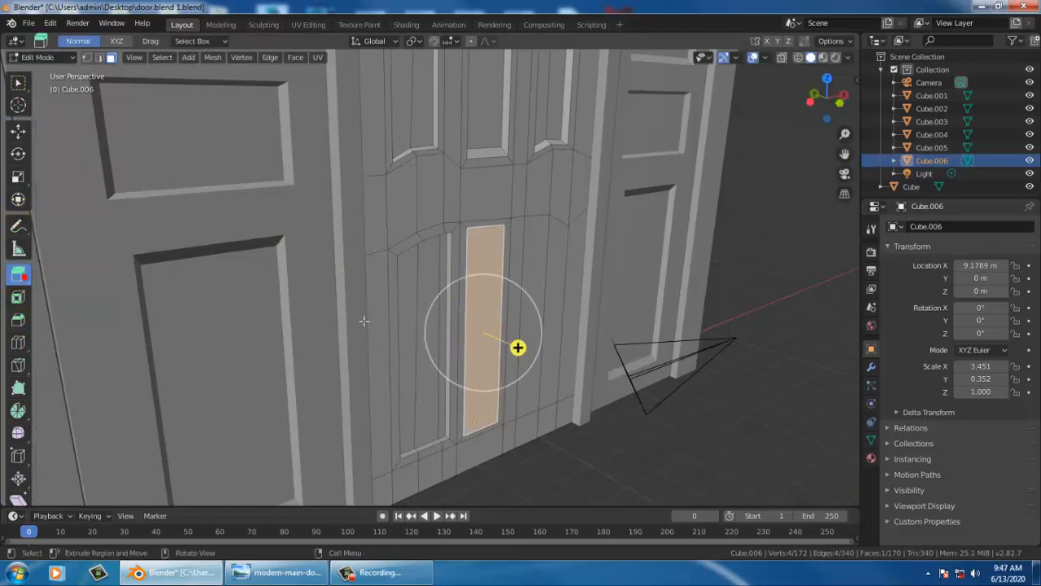
left_click_drag(514, 348, 516, 350)
Inset the two faces of the centre door's lower-right panel by about 0.065 m and scale them vertically to about 0.985
middle_click_drag(569, 307, 545, 315)
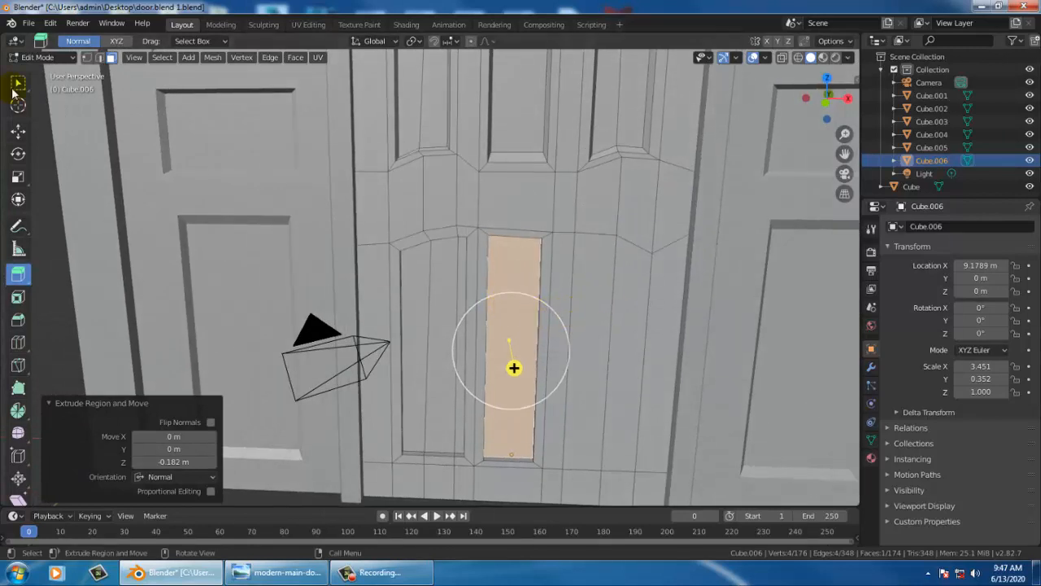
left_click(18, 131)
left_click_drag(587, 317, 647, 330)
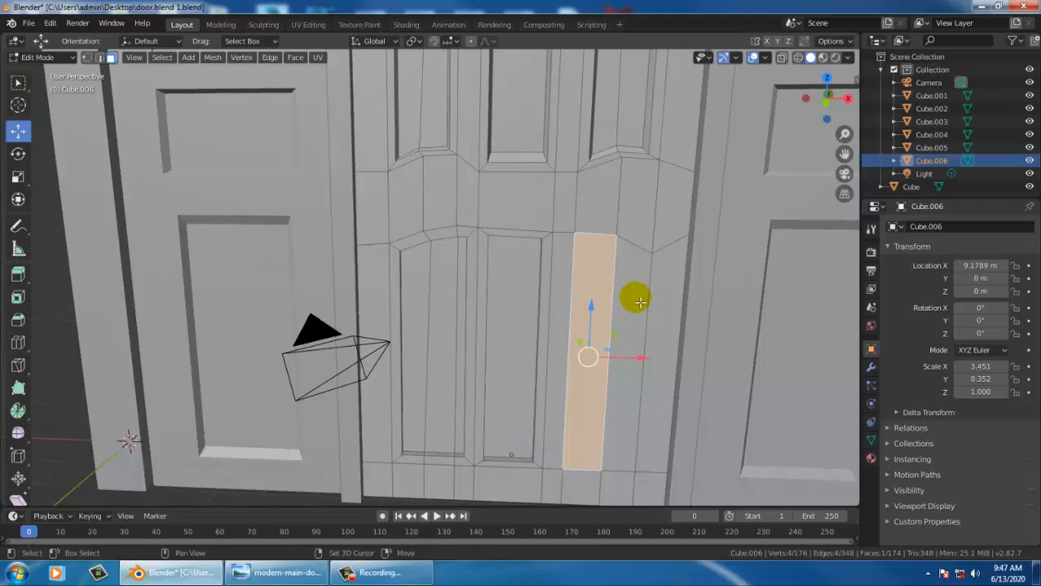
middle_click_drag(632, 297, 495, 254)
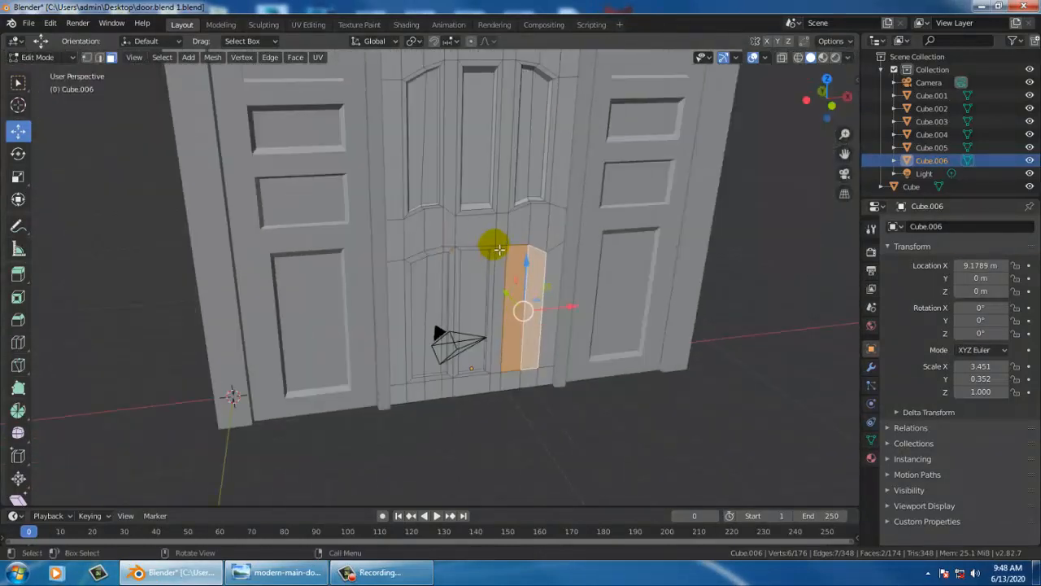
scroll(489, 245, "up", 2)
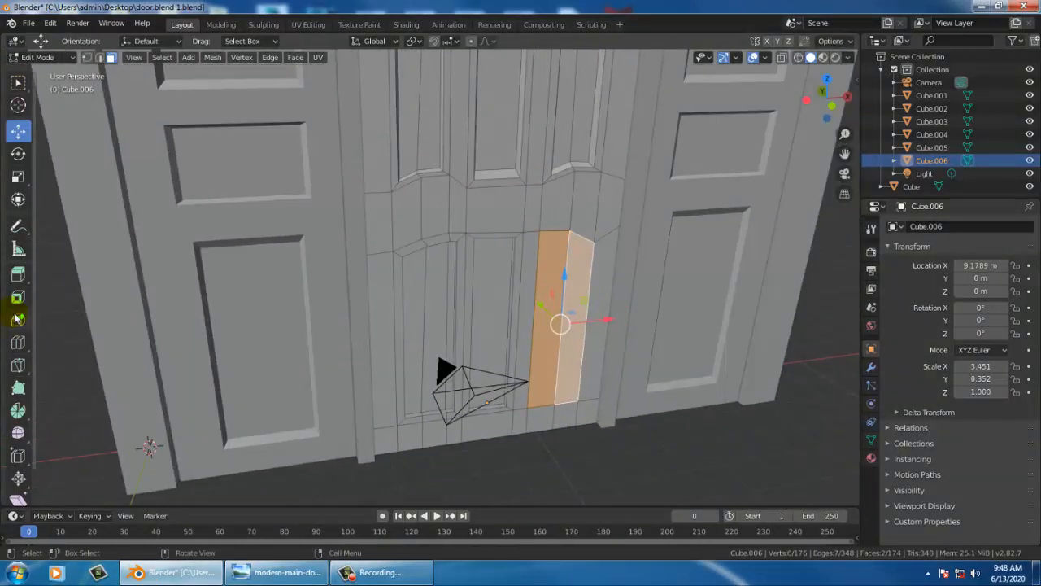
left_click(17, 297)
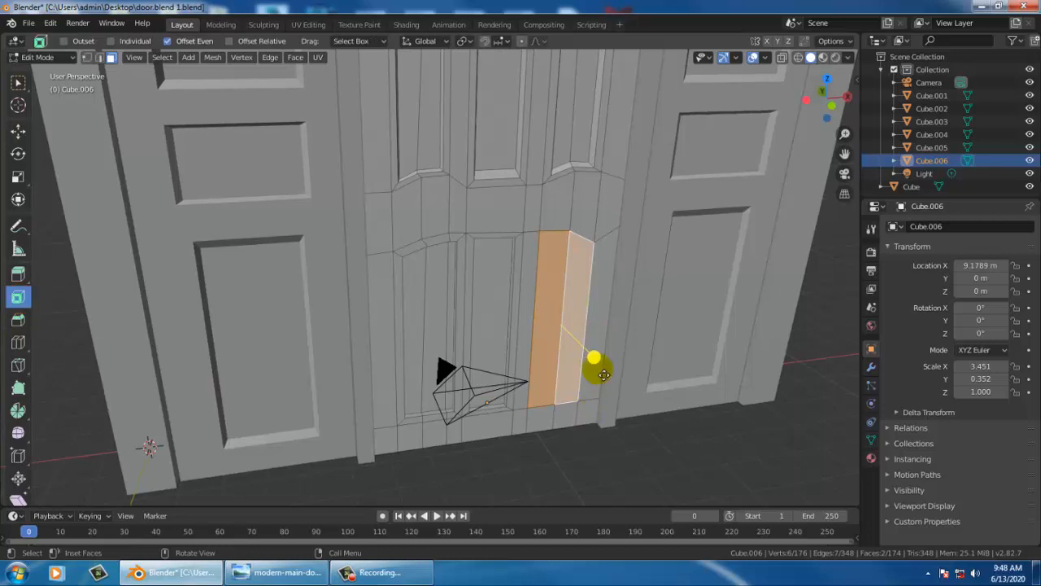
mouse_move(603, 374)
left_mouse_down()
mouse_move(599, 358)
mouse_move(610, 362)
mouse_move(597, 357)
left_mouse_up()
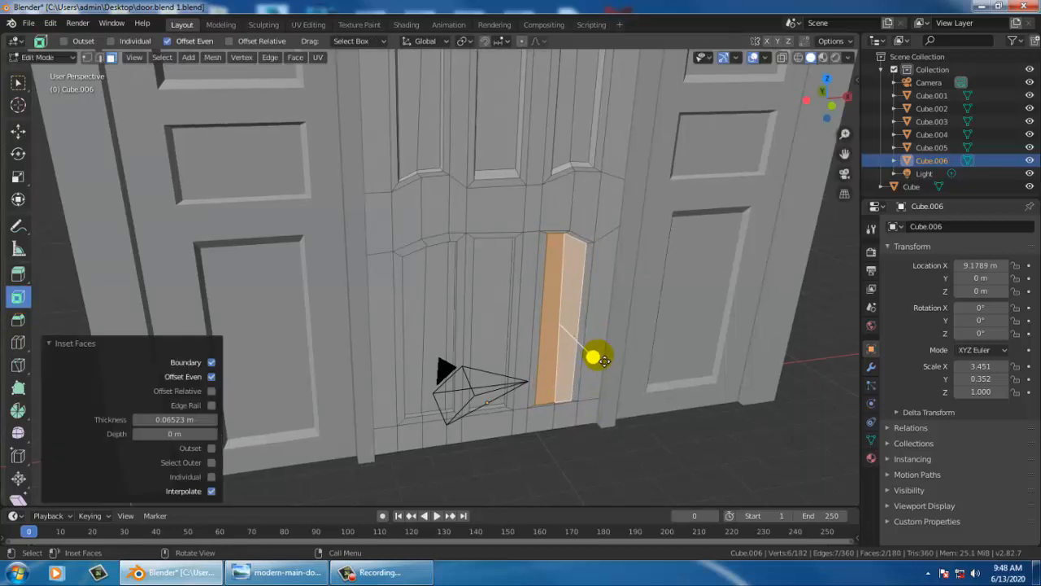
left_click(17, 176)
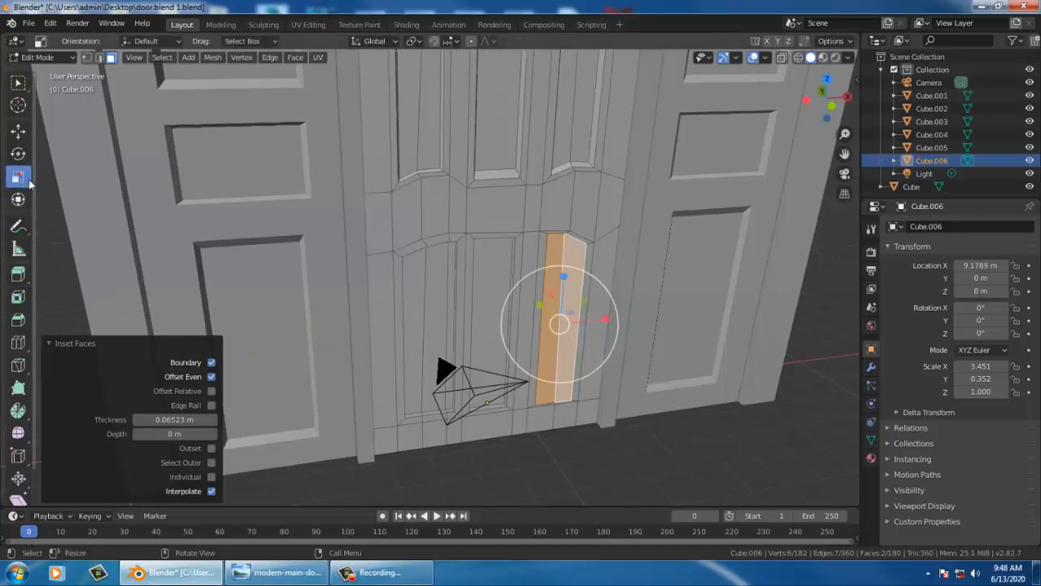
left_click_drag(568, 283, 563, 284)
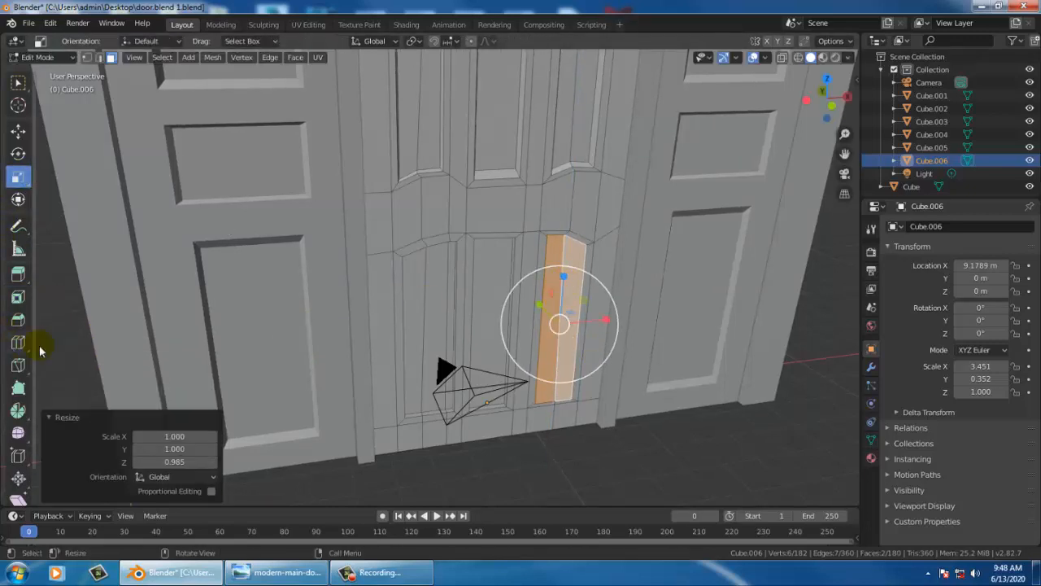
Extrude the two inset faces of the lower-right panel inward by about 0.133 m along their normal
left_click(18, 132)
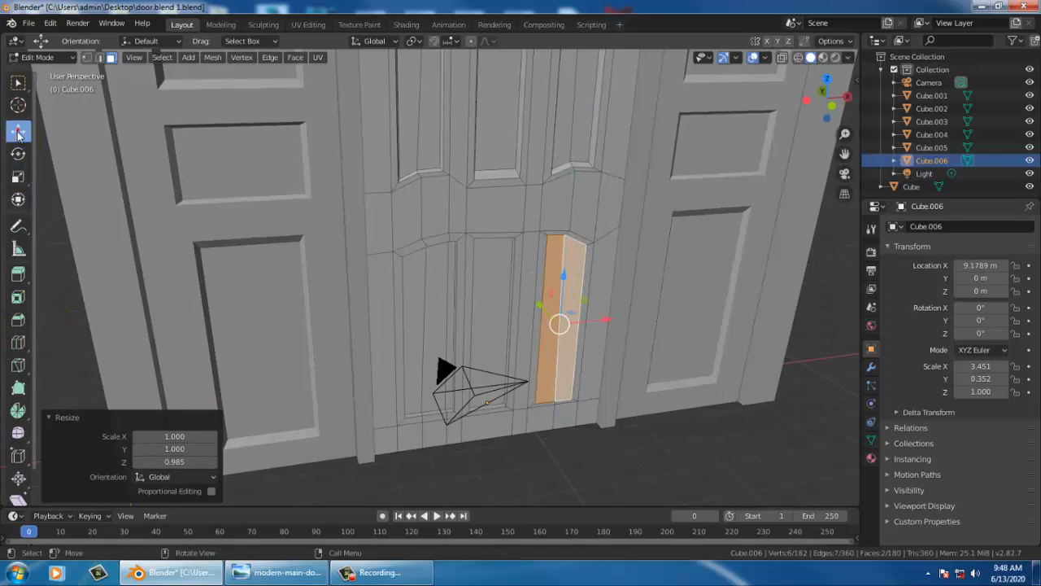
left_click(18, 275)
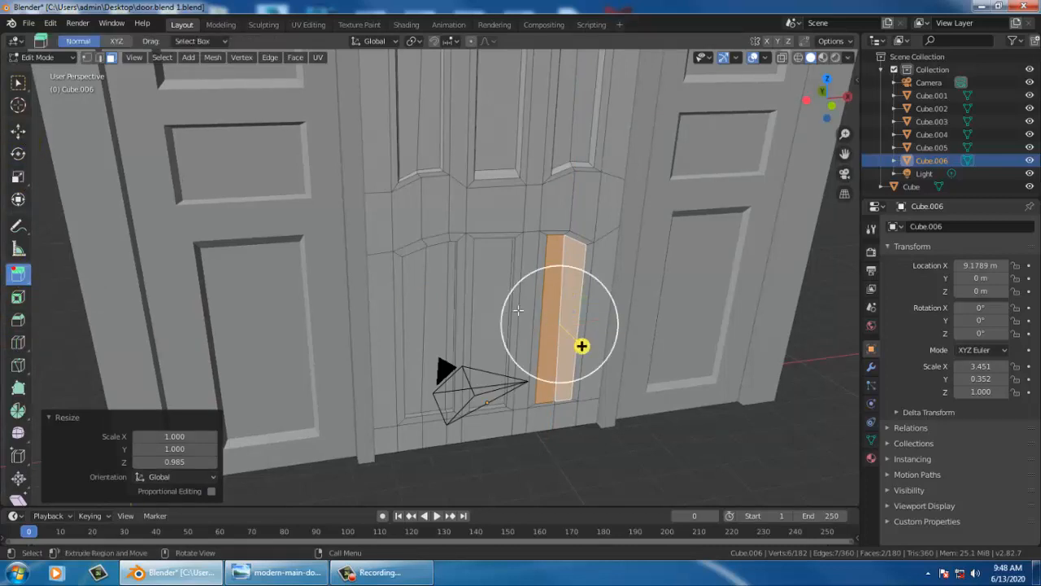
middle_click_drag(724, 311, 681, 317)
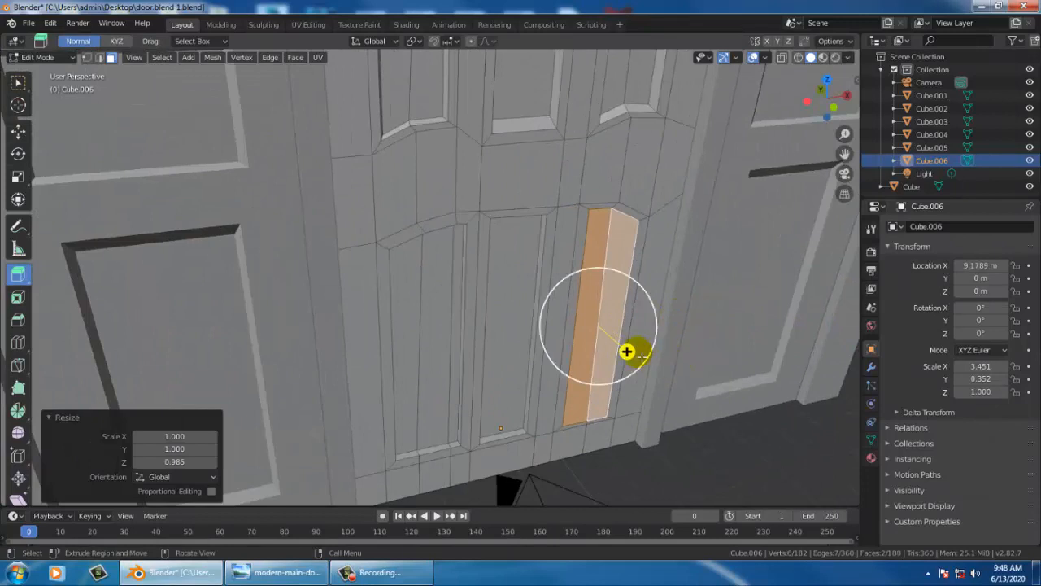
left_click_drag(625, 351, 622, 345)
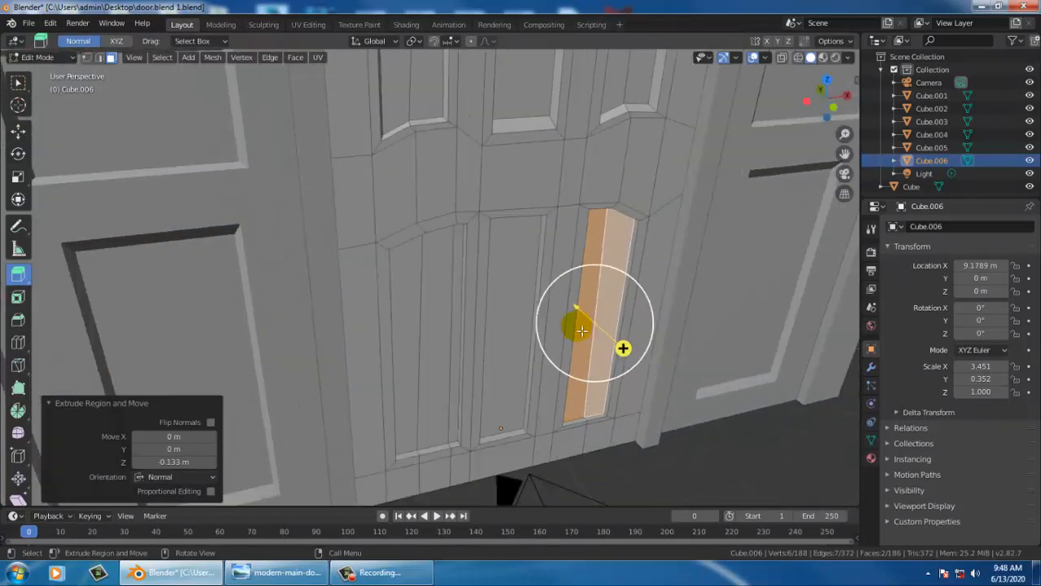
Compare the curved rail between the centre door's upper and lower panels with the reference photo
middle_click_drag(623, 349, 542, 253)
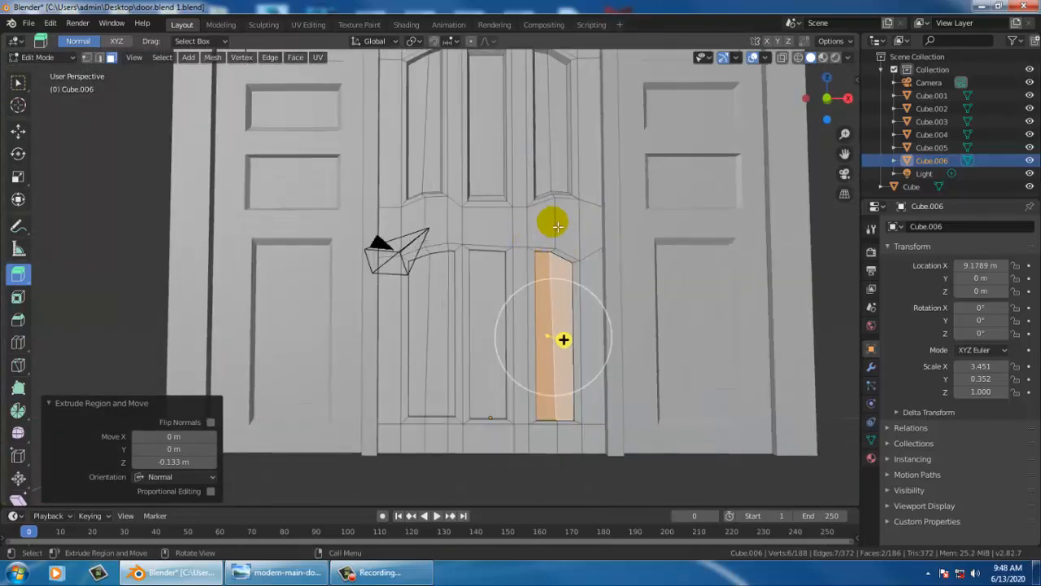
middle_click_drag(551, 221, 551, 261)
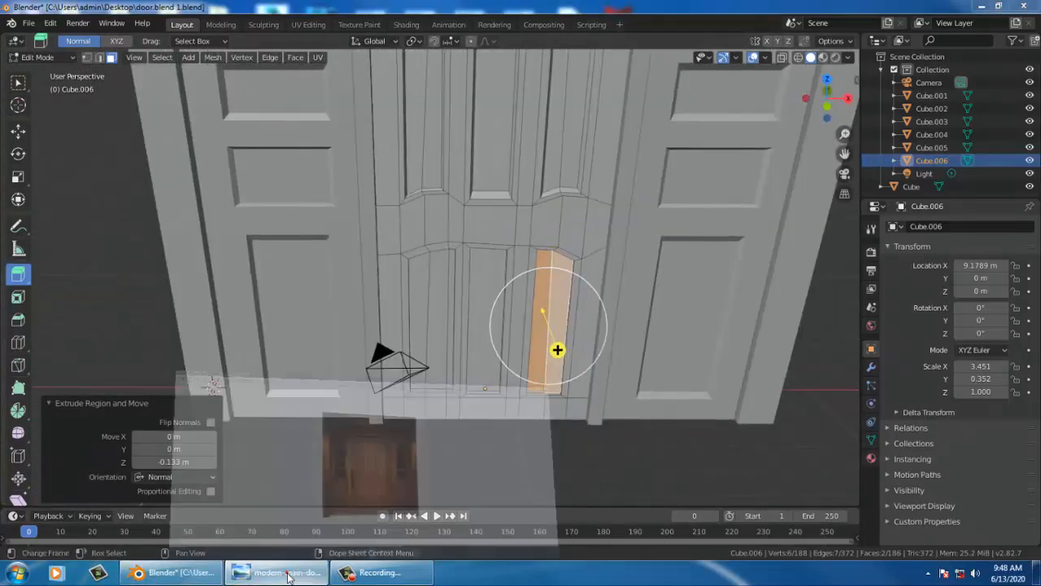
left_click(289, 573)
left_click(289, 573)
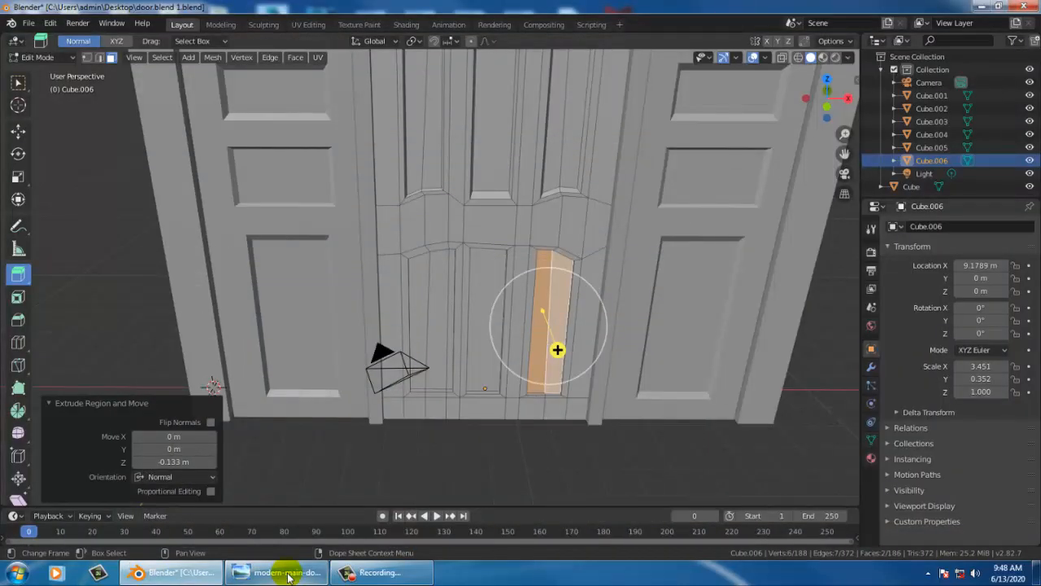
left_click(288, 574)
left_click(289, 573)
left_click(289, 574)
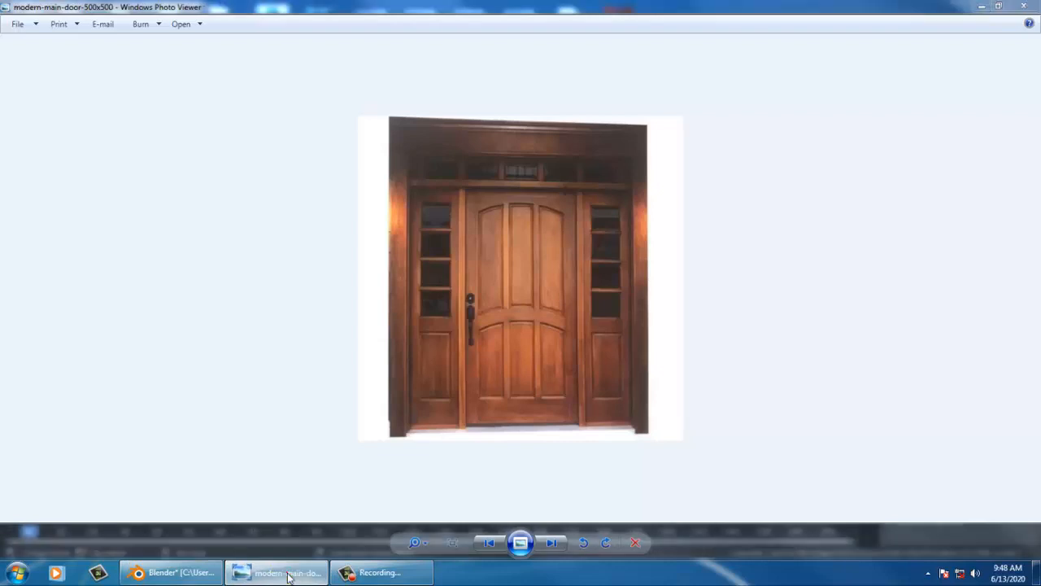
left_click(289, 573)
Lower the upper-right panel's outer bottom corner vertices slightly and raise its three inner bottom corner vertices by about 0.194 m along Z
middle_click_drag(532, 226, 529, 213)
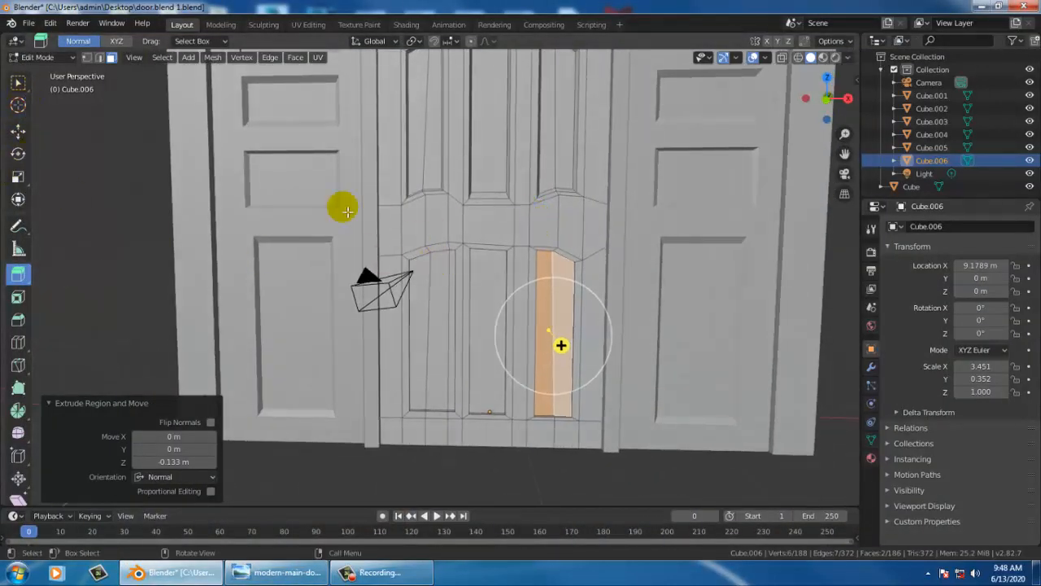
left_click(87, 57)
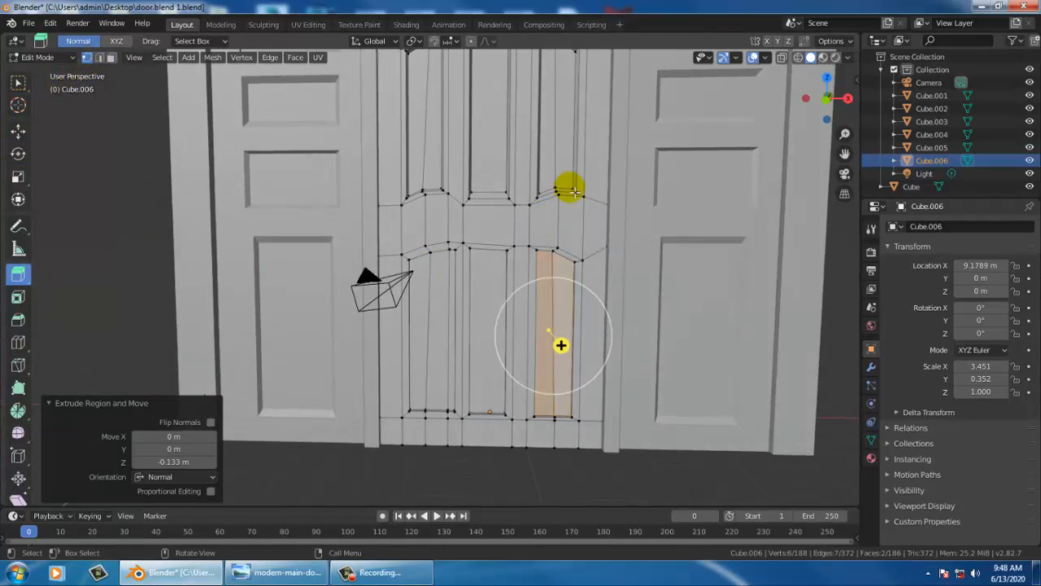
left_click_drag(599, 179, 566, 212)
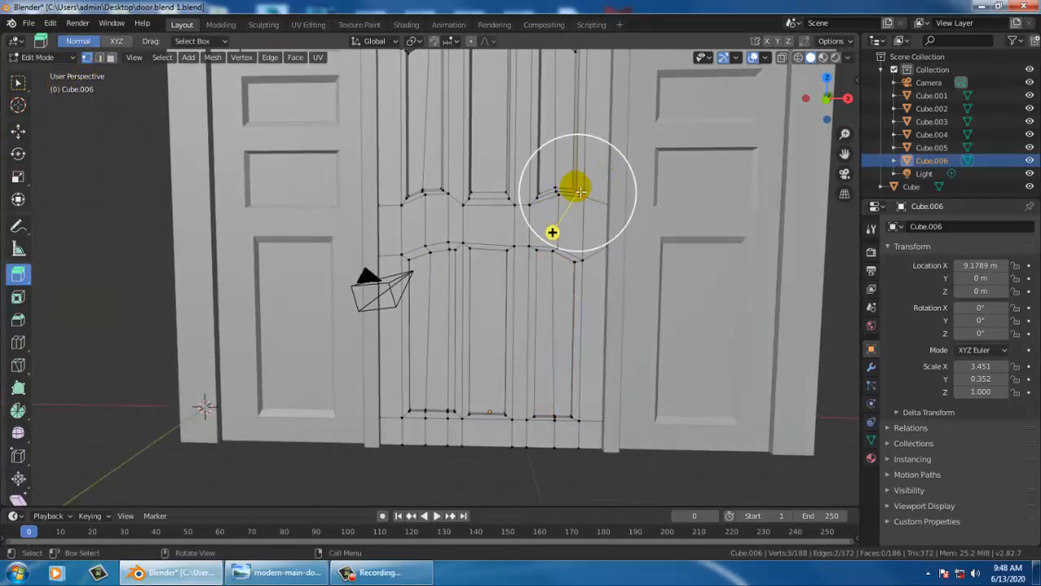
left_click(18, 130)
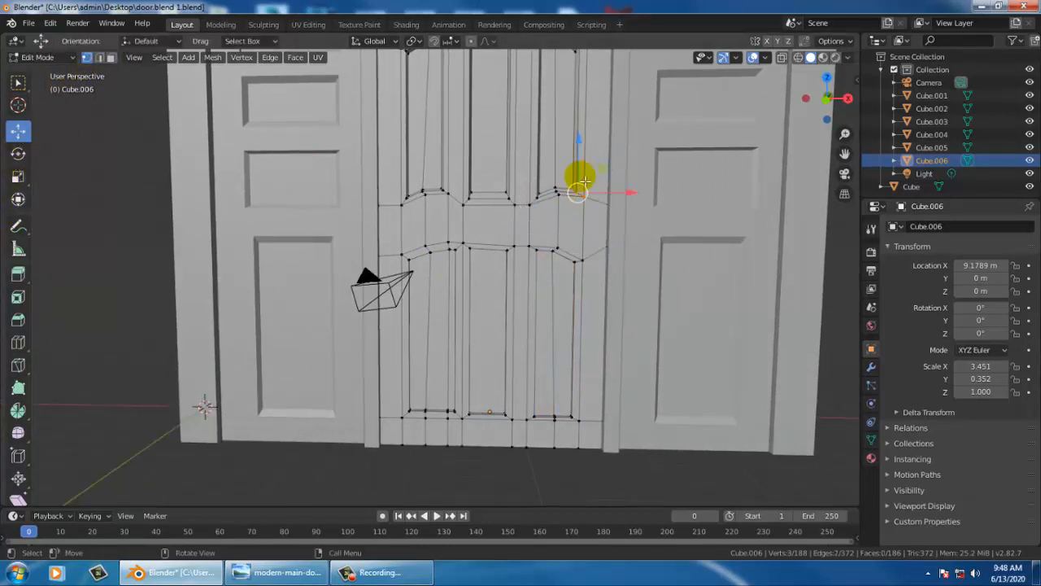
left_click_drag(579, 174, 530, 159)
left_click(539, 187)
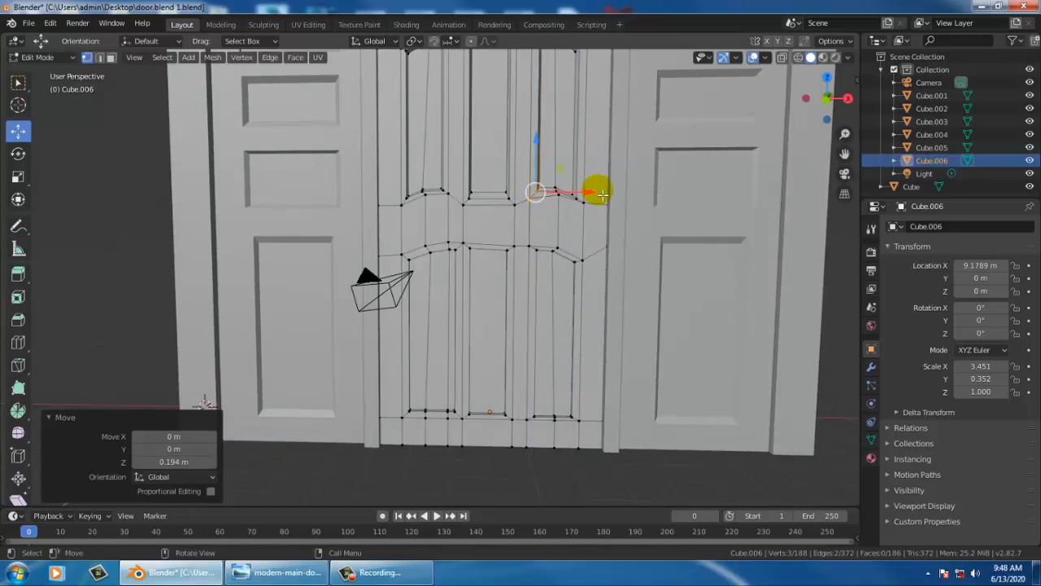
scroll(593, 158, "down", 2)
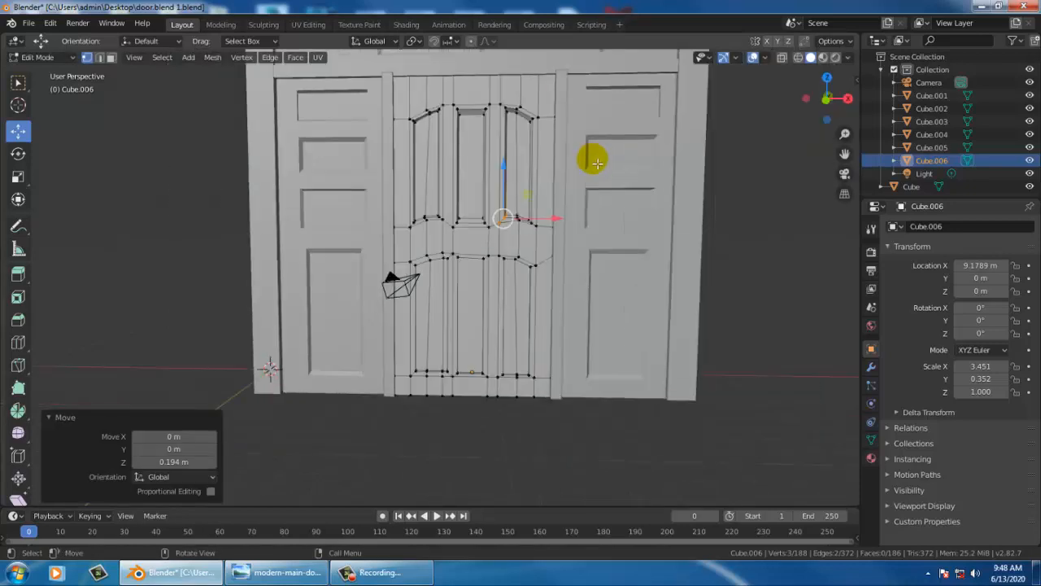
scroll(598, 167, "up", 4)
scroll(603, 169, "up", 2)
middle_click_drag(657, 196, 518, 285, "shift")
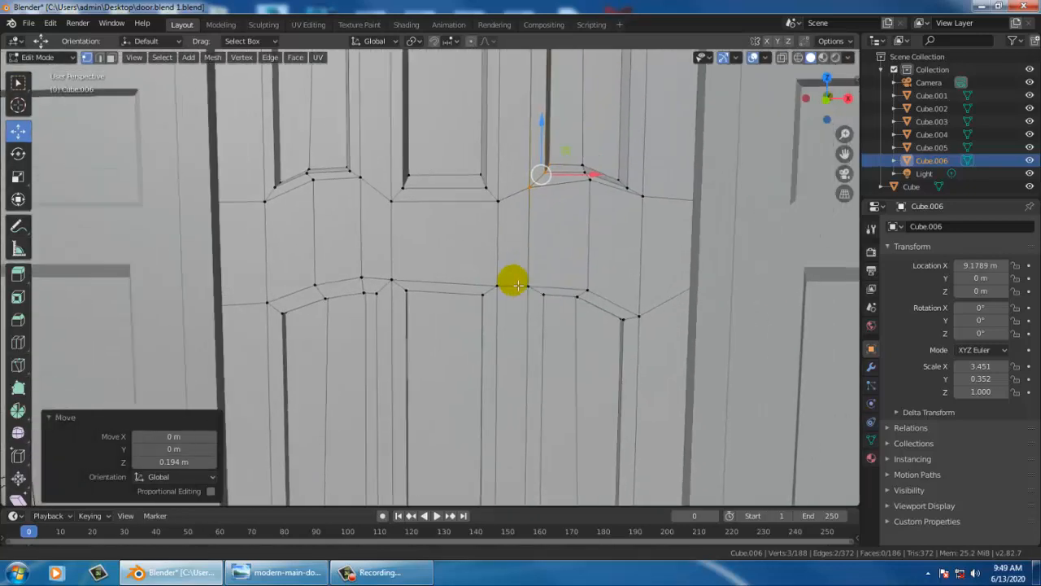
Lower the two outline vertices below the upper-right panel's outer corner, moving the inner one about 0.204 m down along Z
middle_click_drag(639, 217, 530, 282, "shift")
left_click(543, 257)
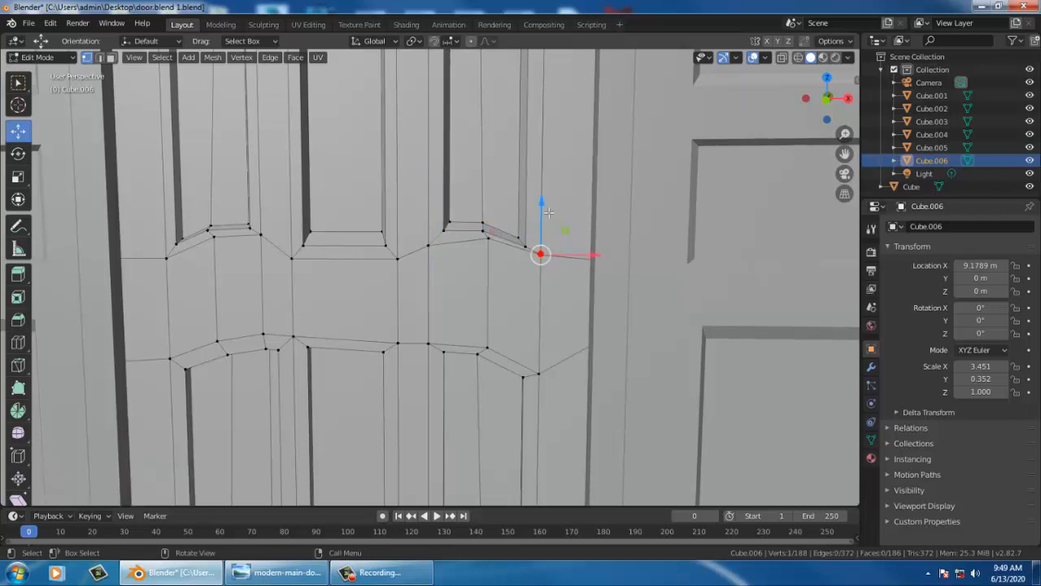
left_click_drag(548, 210, 490, 275)
left_click(490, 239)
Examine the centre door's curved rail and compare it with the reference photo
scroll(490, 277, "down", 6)
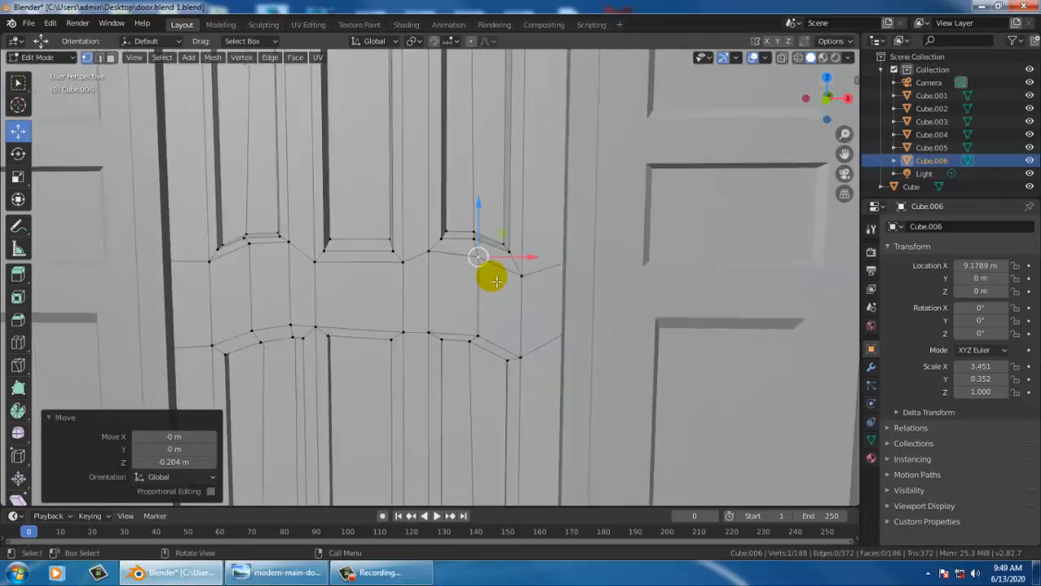
mouse_move(434, 275)
middle_mouse_down()
mouse_move(467, 275)
mouse_move(443, 275)
middle_mouse_up()
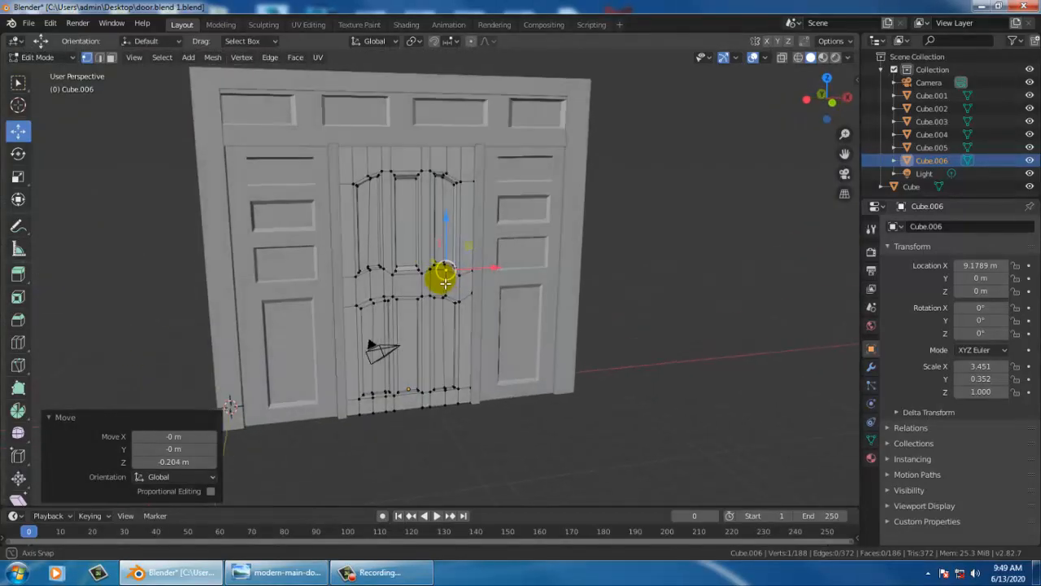
left_click(306, 574)
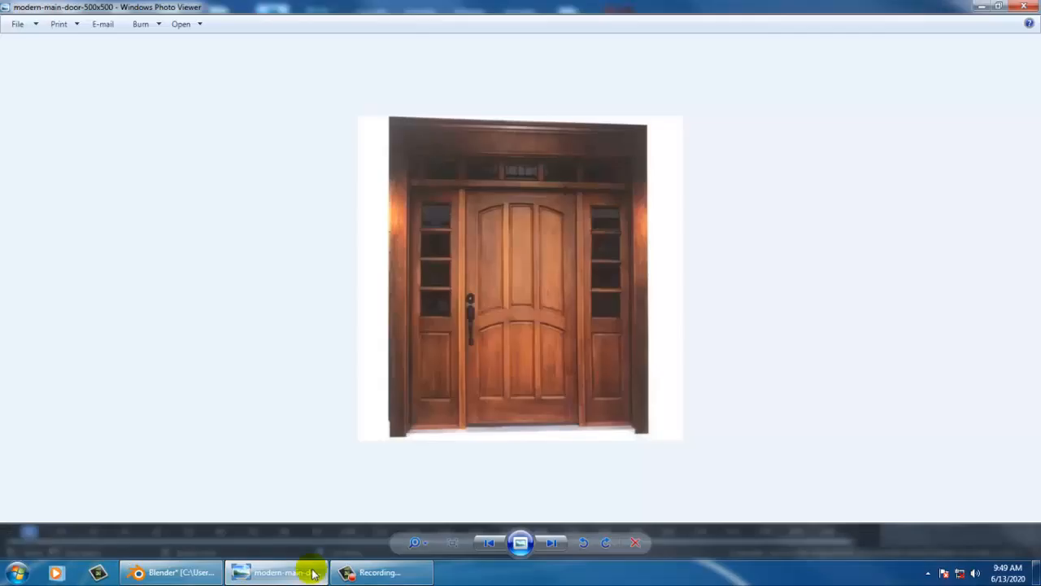
left_click(313, 573)
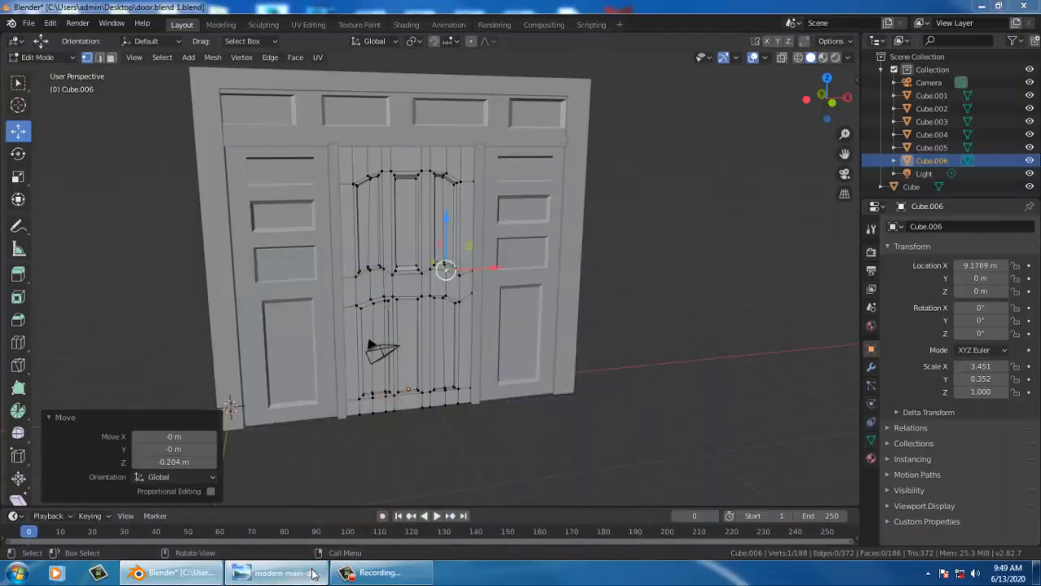
left_click(313, 573)
left_click(314, 574)
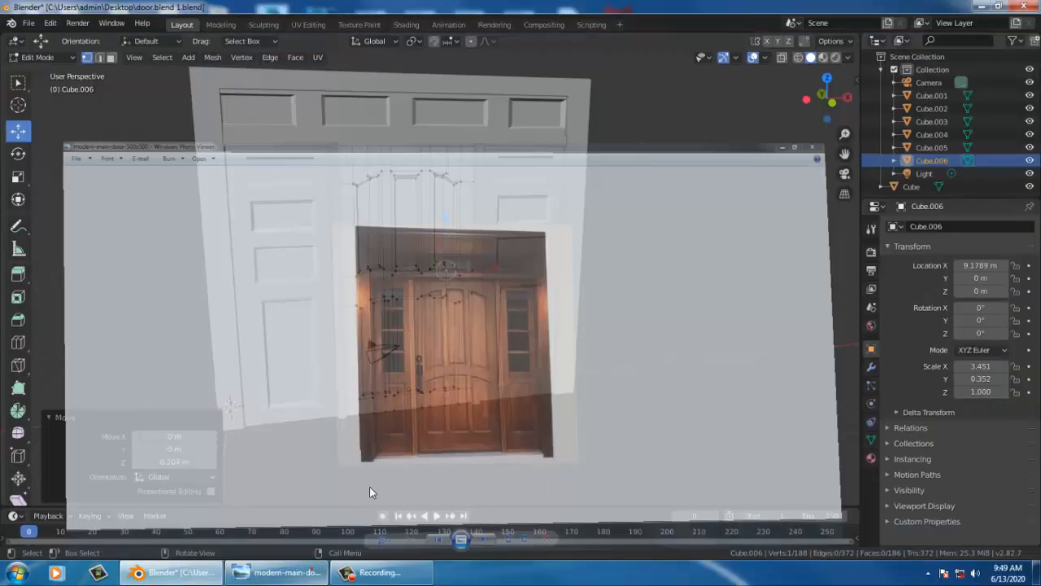
scroll(347, 277, "up", 5)
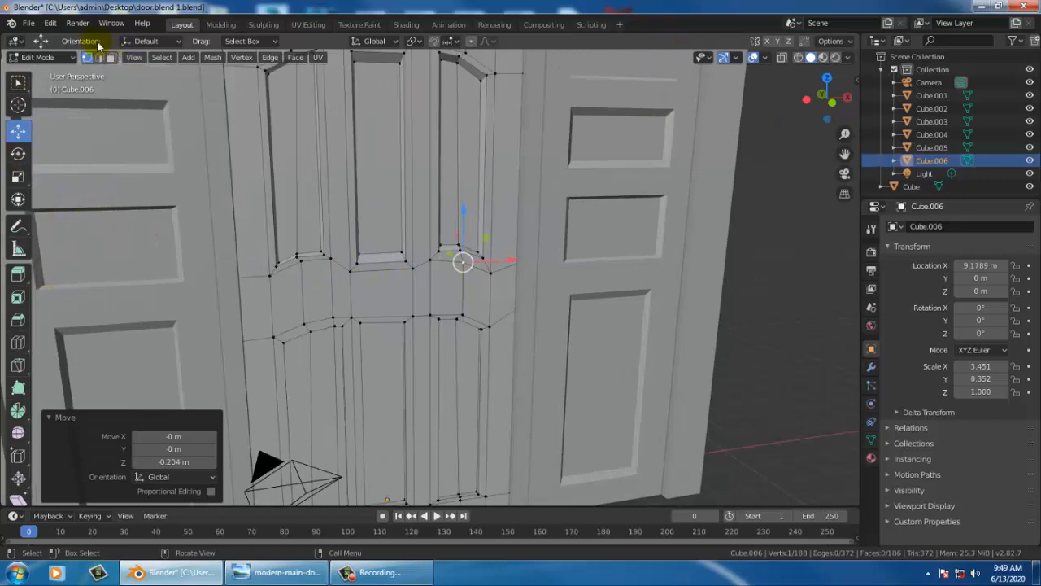
Return to Object Mode and add a 2 m cube to the main collection
left_click(45, 56)
left_click(46, 72)
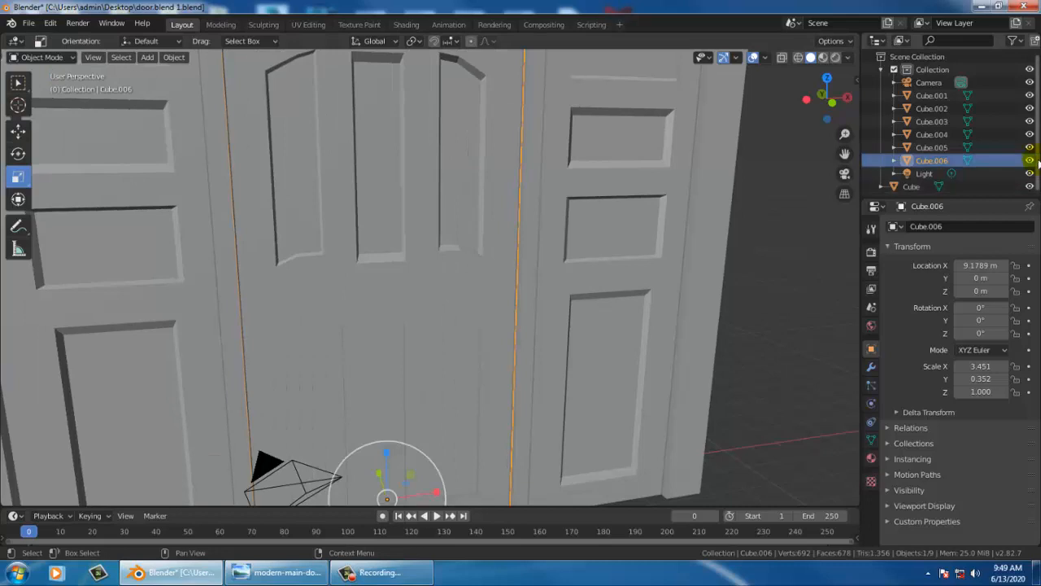
left_click(937, 69)
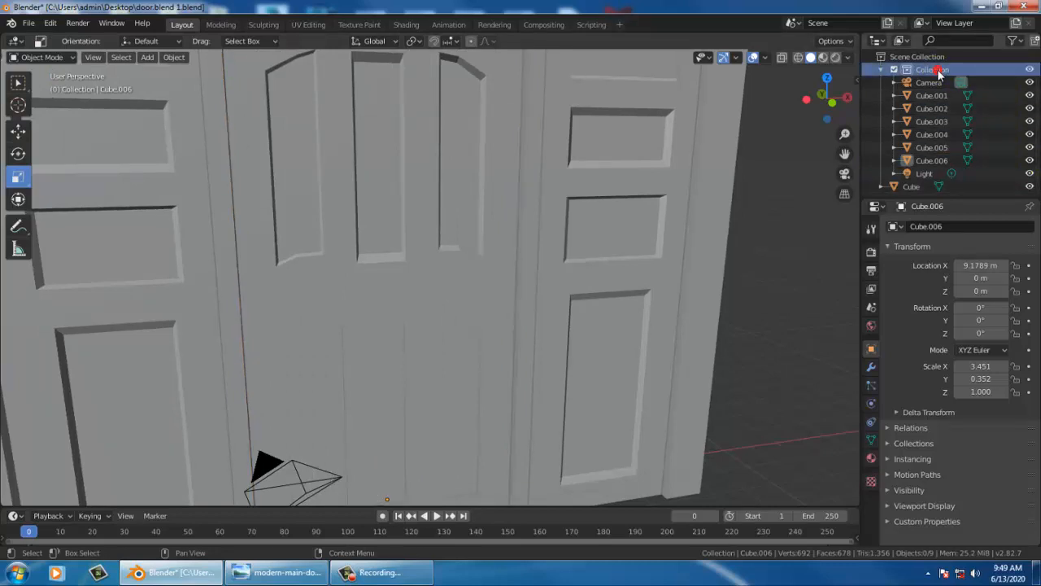
left_click(149, 57)
mouse_move(171, 76)
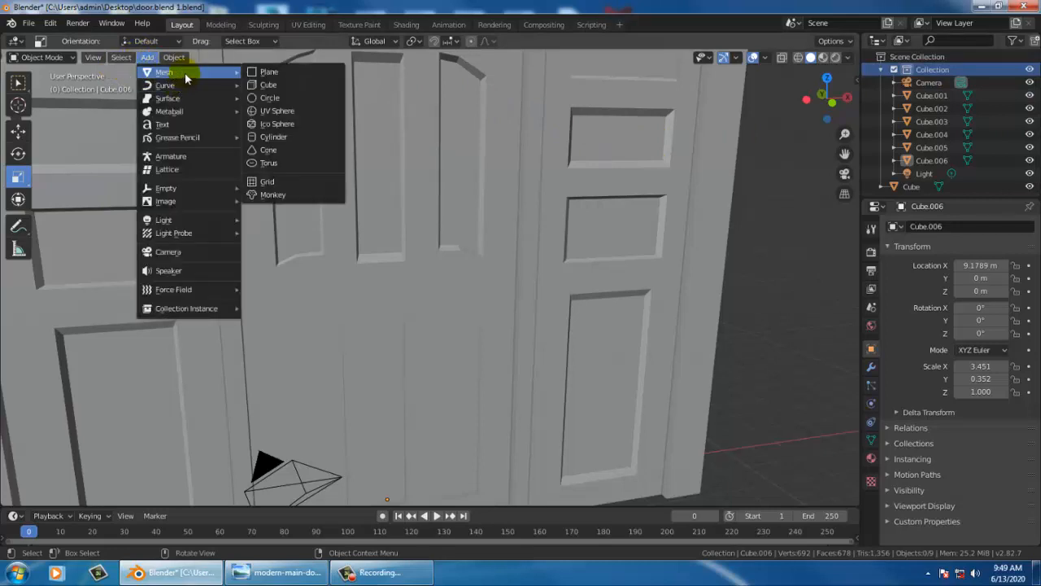
left_click(312, 84)
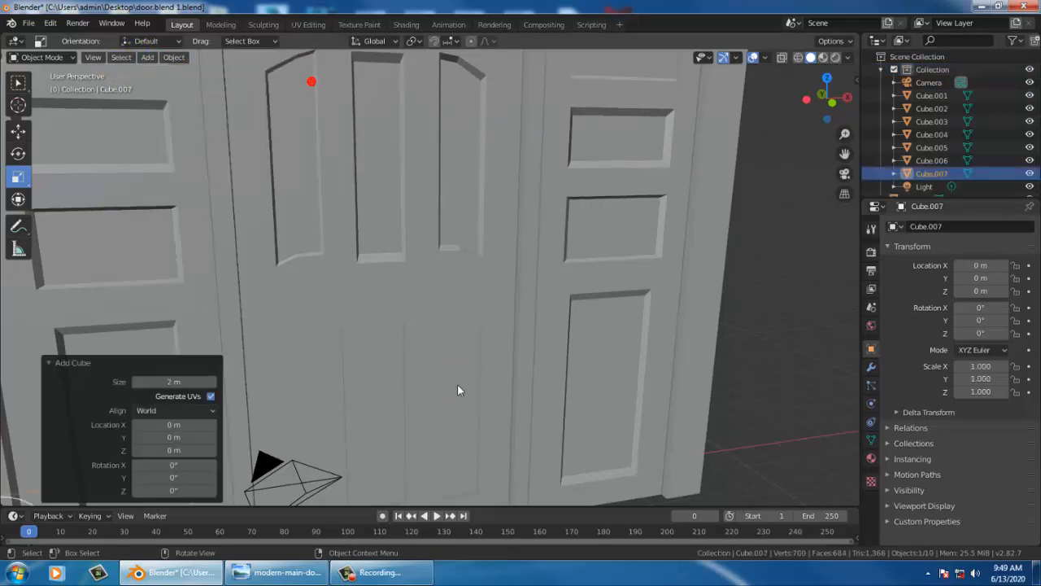
Move the new cube about 6.39 m along X and 6.2 m up along Z, to the centre door's left edge
scroll(460, 383, "down", 5)
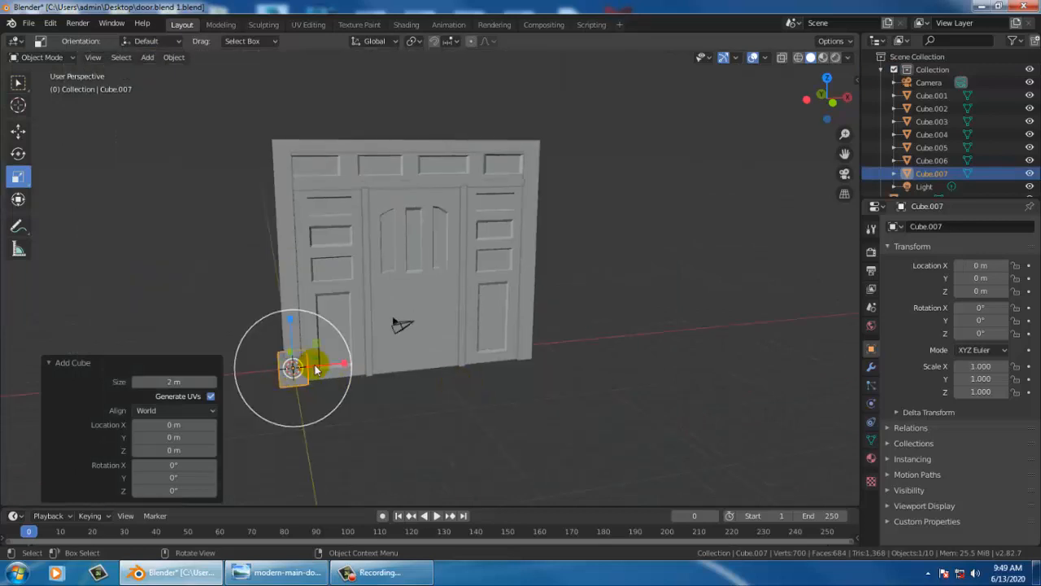
left_click(18, 131)
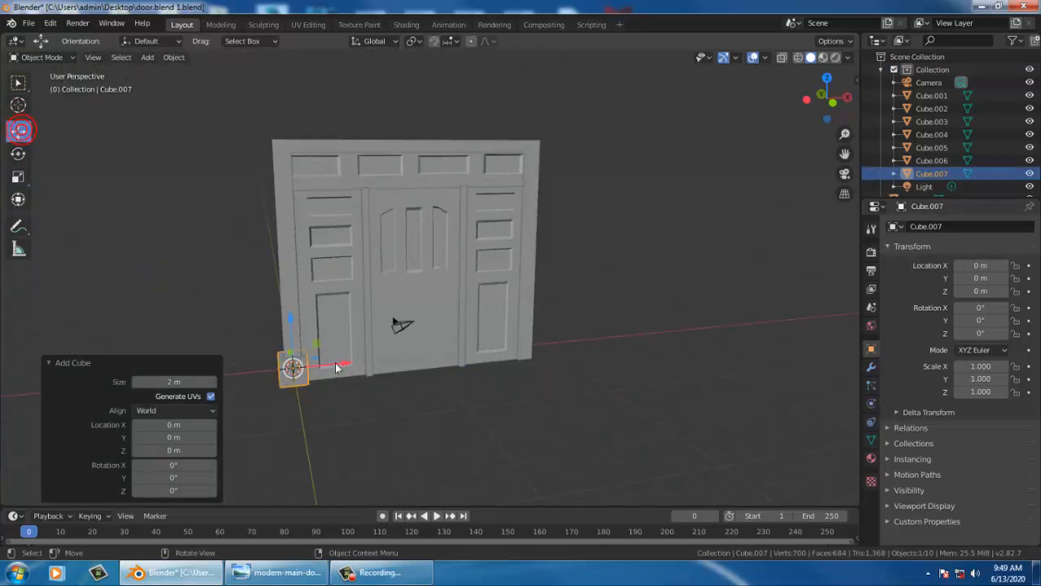
left_click_drag(335, 363, 433, 371)
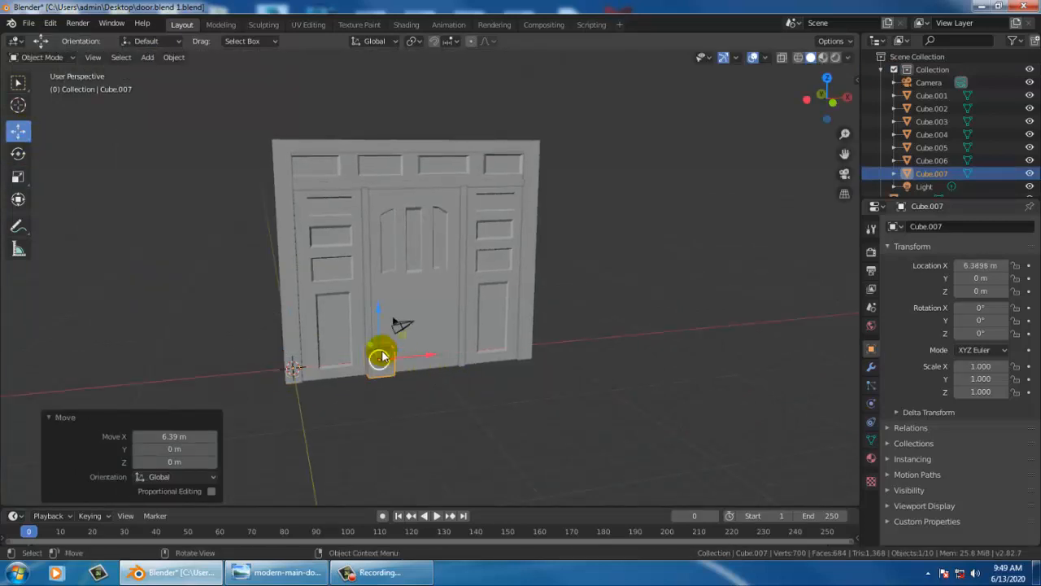
scroll(382, 329, "down", 4)
scroll(385, 322, "up", 5)
scroll(388, 321, "up", 3)
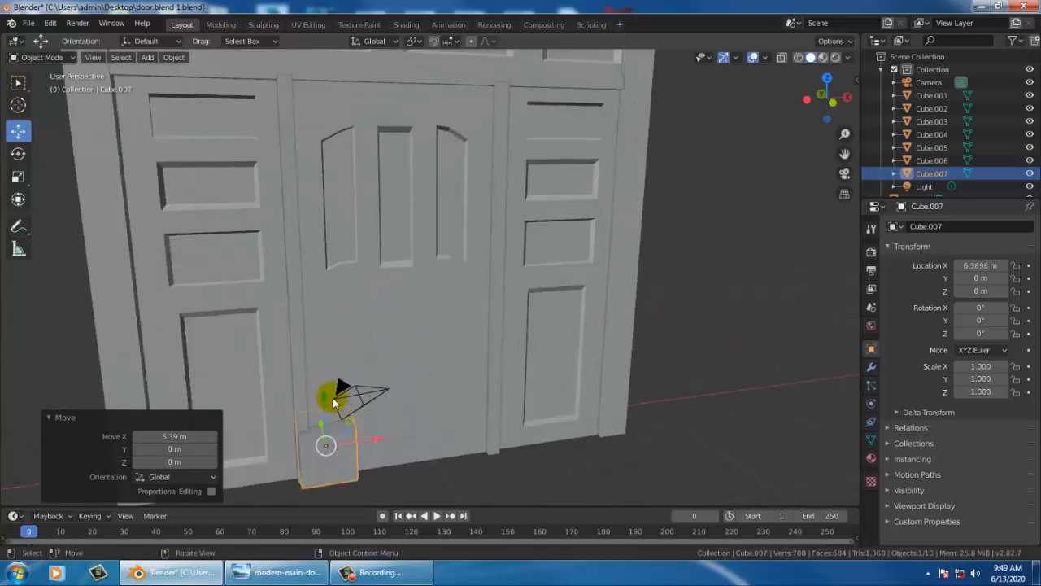
left_click_drag(325, 402, 312, 237)
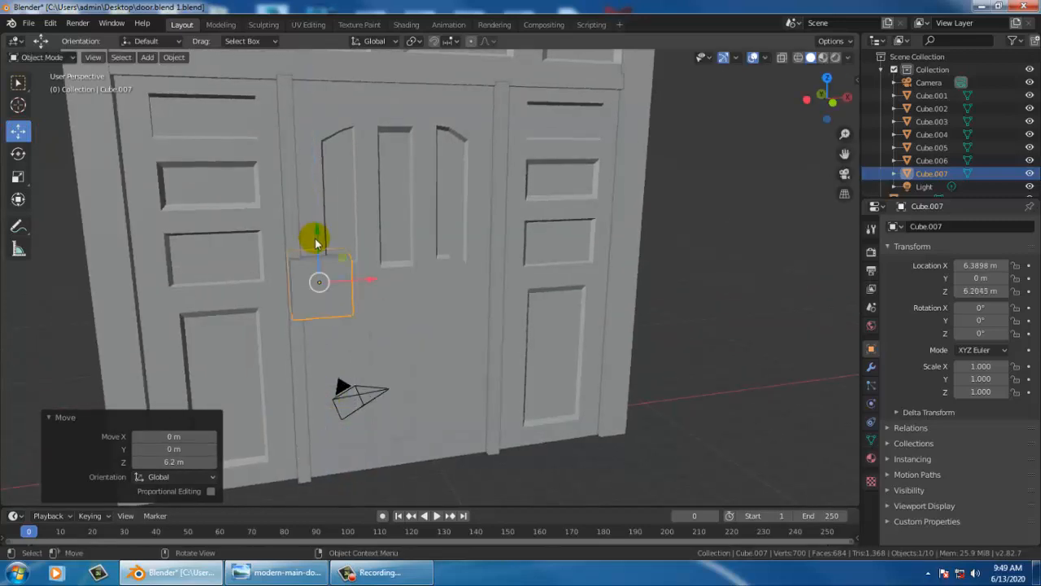
Scale the cube to about 0.225 along Y and 0.272 along X to form a narrow handle plate
middle_click_drag(312, 237, 390, 282)
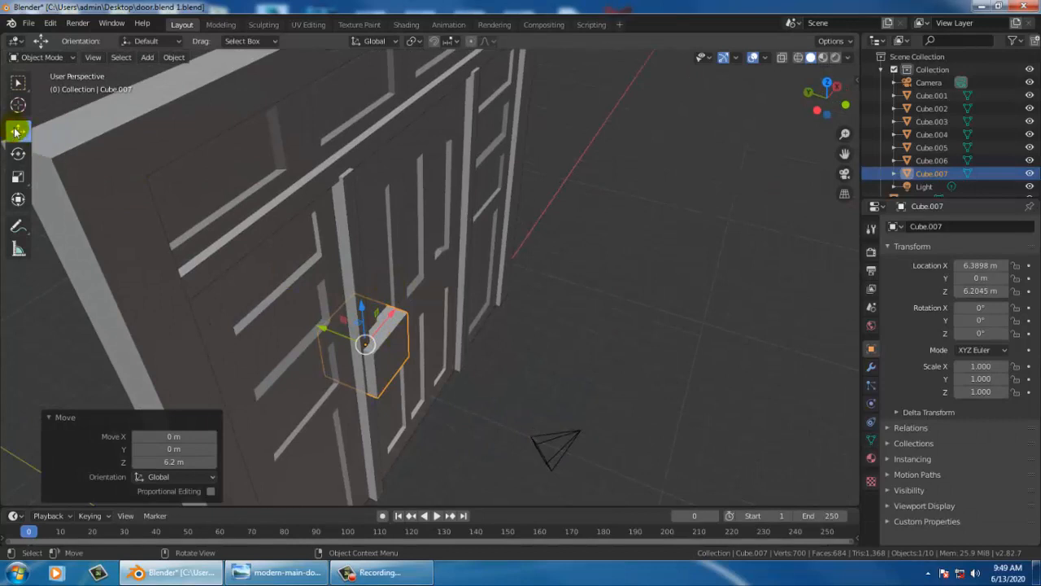
left_click(18, 176)
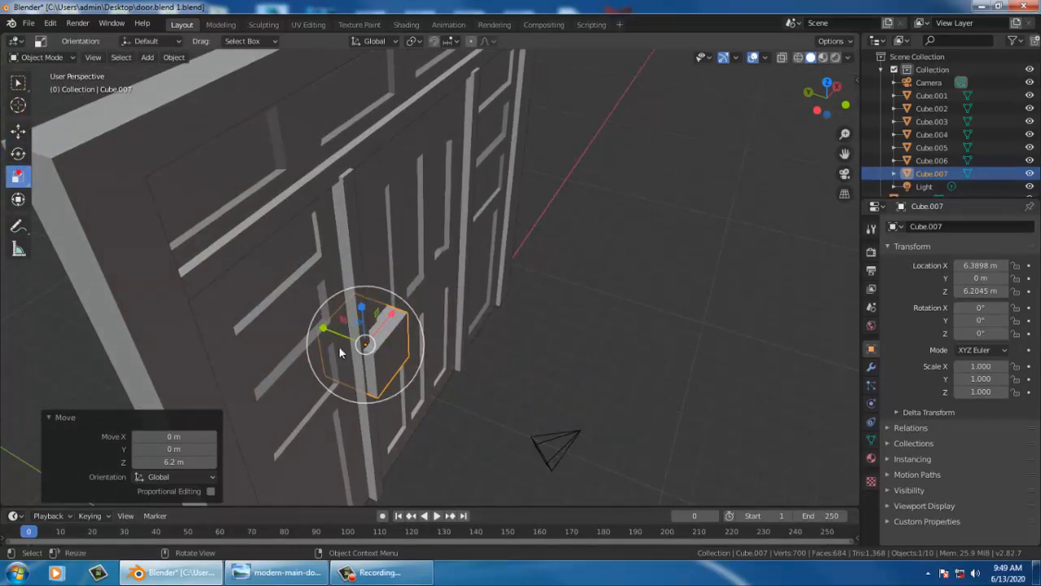
left_click_drag(324, 329, 360, 337)
middle_click_drag(361, 337, 352, 293)
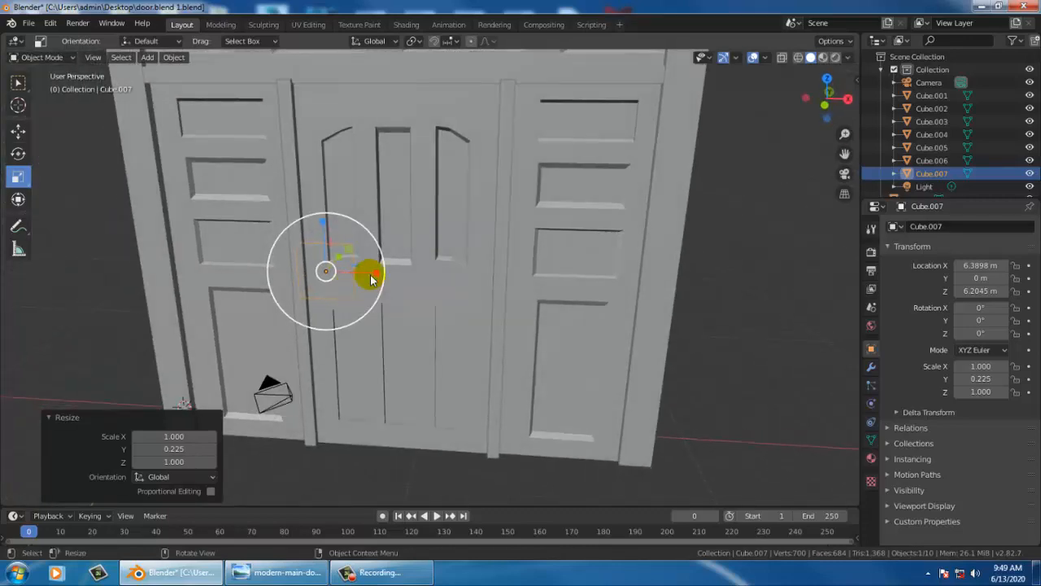
left_click_drag(376, 278, 338, 273)
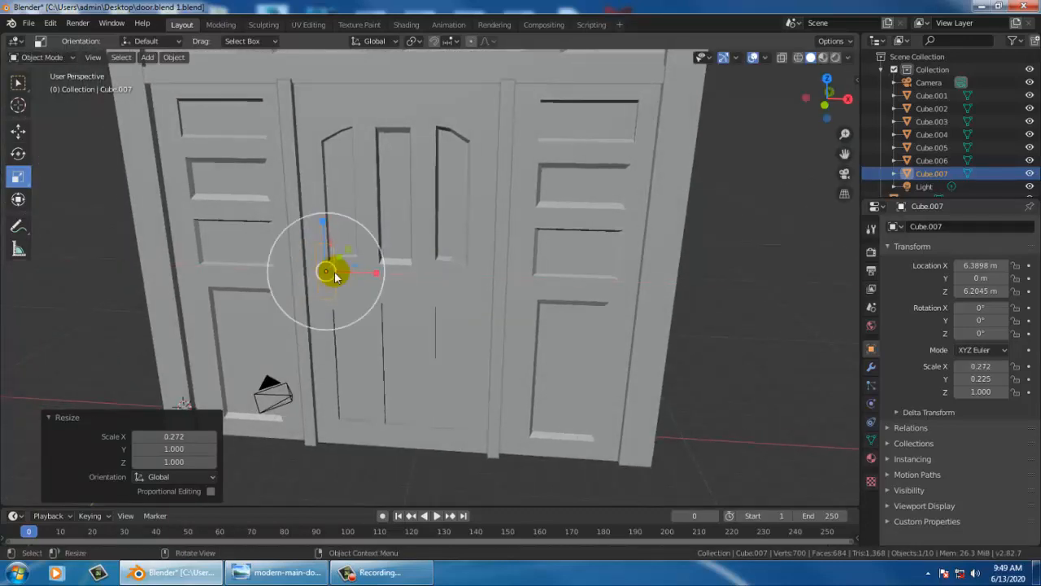
Move the handle plate about -0.416 m along Y and -0.225 m along X onto the door's left stile
scroll(321, 261, "down", 2)
scroll(322, 261, "up", 4)
middle_click_drag(341, 267, 89, 99)
left_click(18, 130)
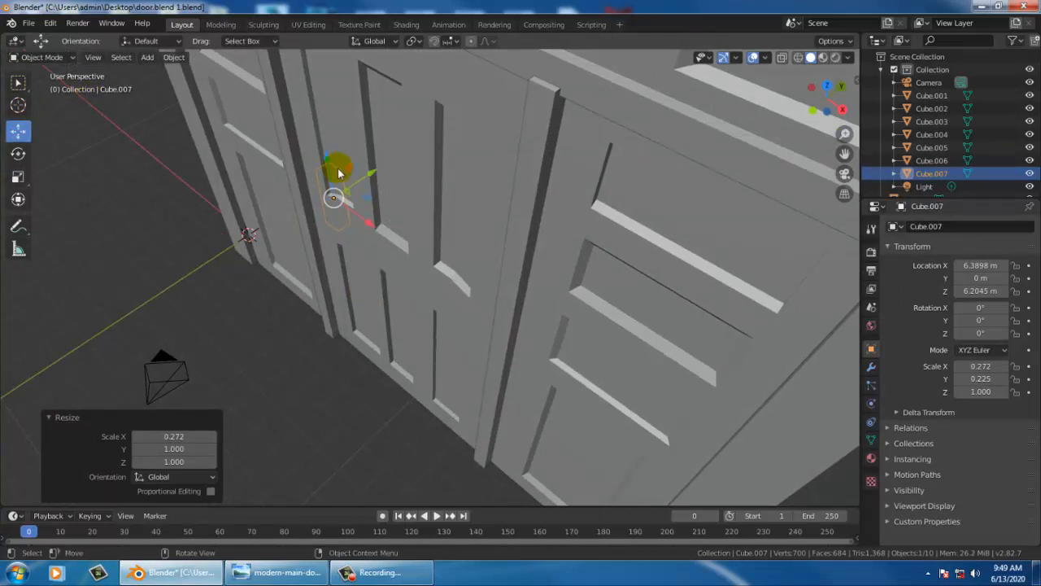
left_click_drag(367, 175, 355, 184)
middle_click_drag(354, 184, 284, 218)
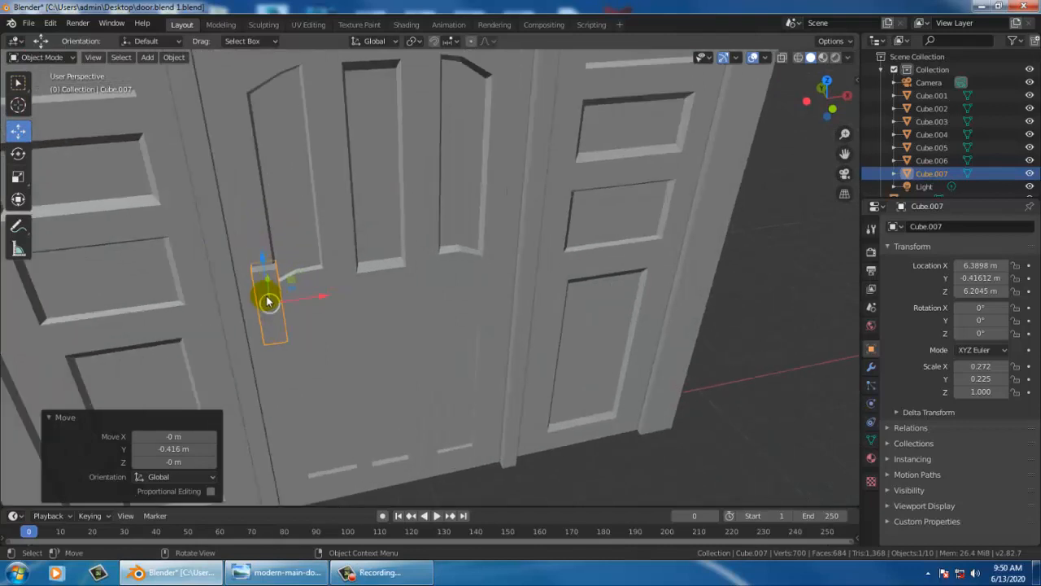
middle_click_drag(268, 301, 467, 317)
left_click_drag(477, 317, 352, 312)
Thin the handle plate by a factor of about 0.387 along Y and move it about 0.03 m along Y against the door
left_click(18, 176)
middle_click_drag(350, 301, 377, 283)
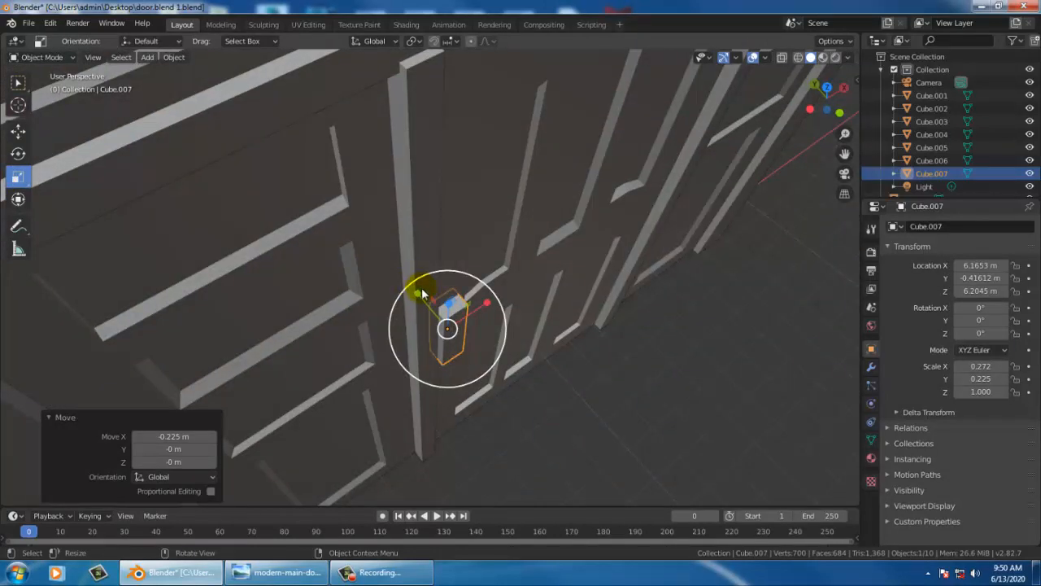
left_click_drag(418, 291, 449, 312)
middle_click_drag(448, 312, 435, 220)
middle_click_drag(494, 269, 436, 279)
left_click(17, 132)
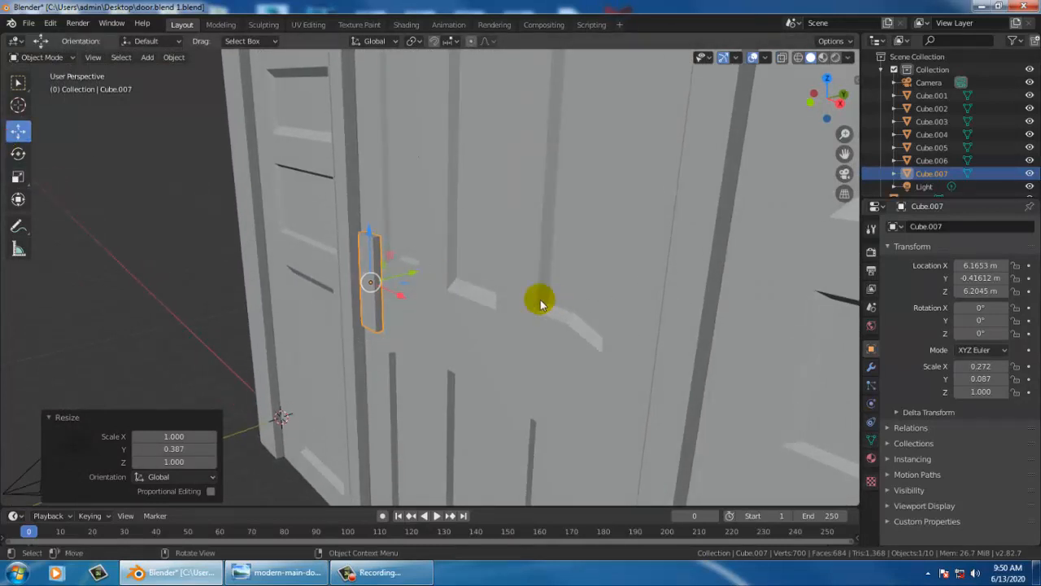
left_click_drag(406, 278, 409, 279)
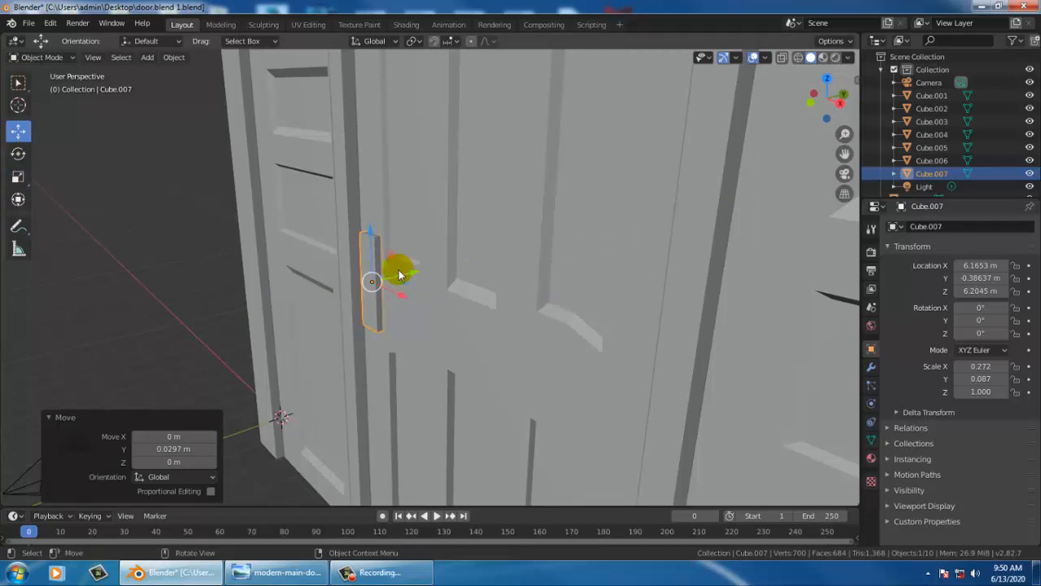
Compare the handle plate's position on the whole door with the reference photo
scroll(600, 333, "down", 6)
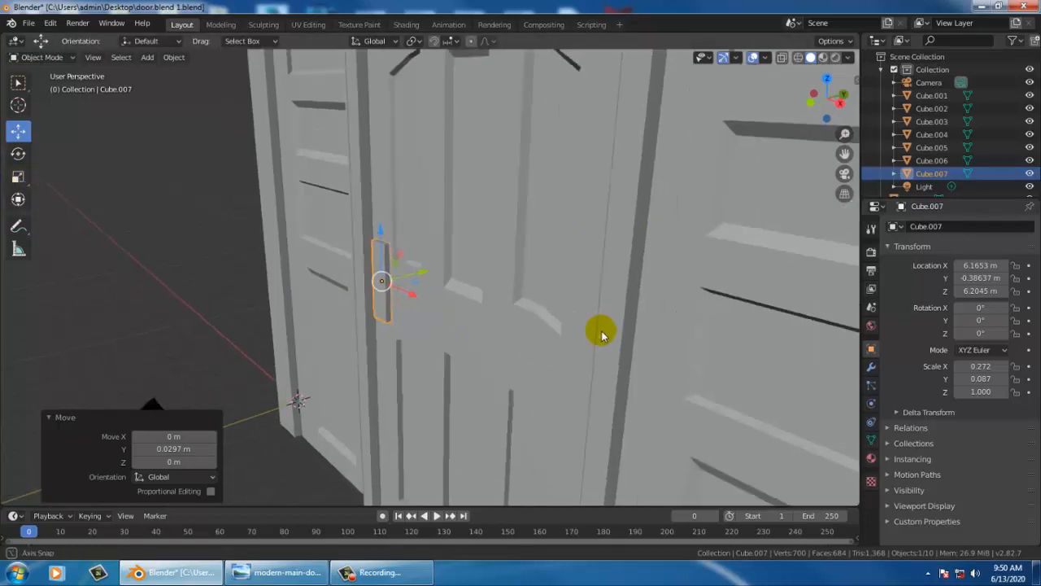
middle_click_drag(493, 305, 431, 456)
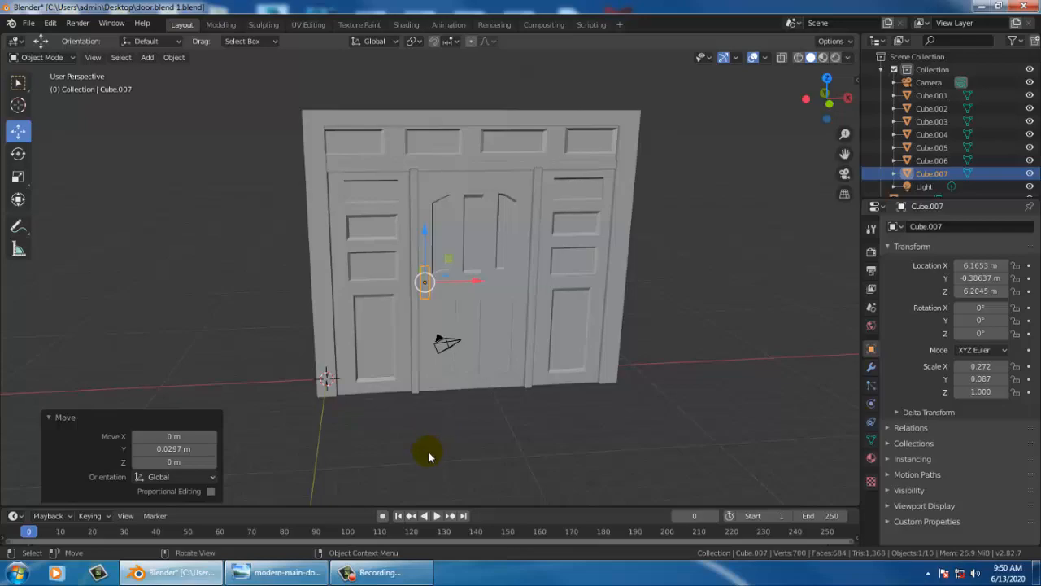
left_click(269, 573)
left_click(270, 573)
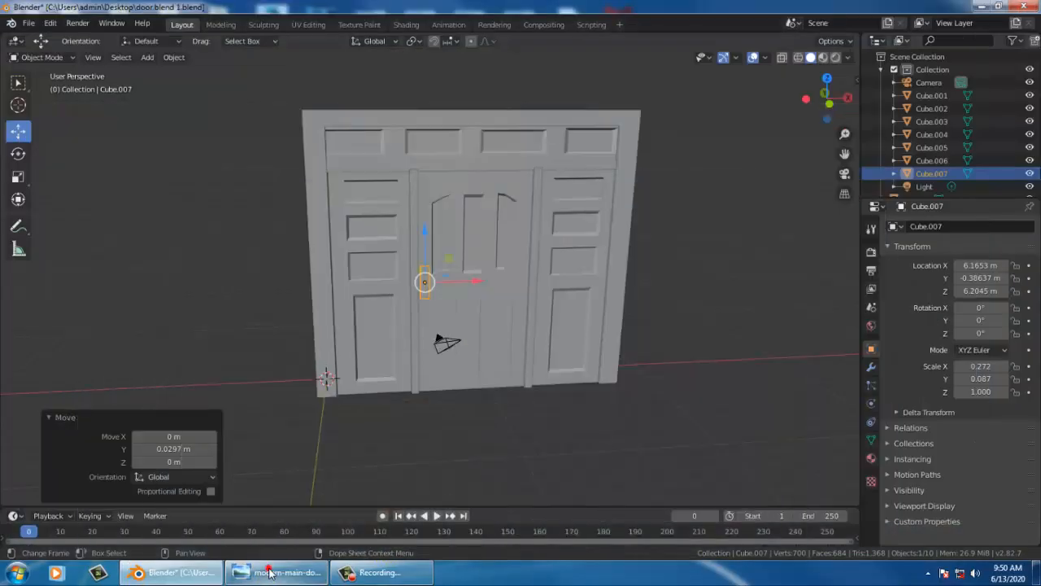
Add a UV sphere to the main collection and move it about 6.29 m along X and 6.21 m along Z to the handle plate
left_click(928, 71)
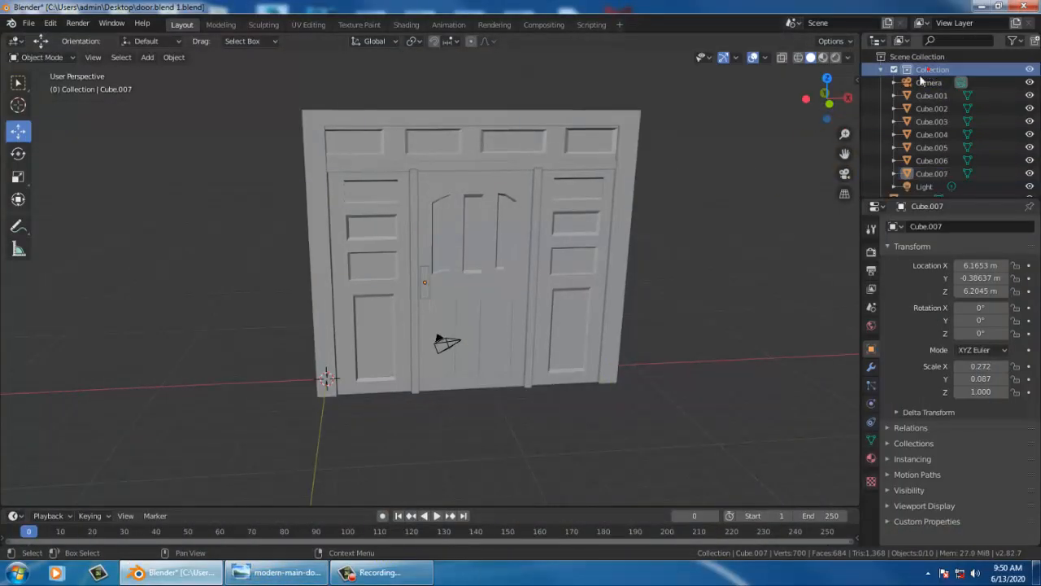
left_click(151, 60)
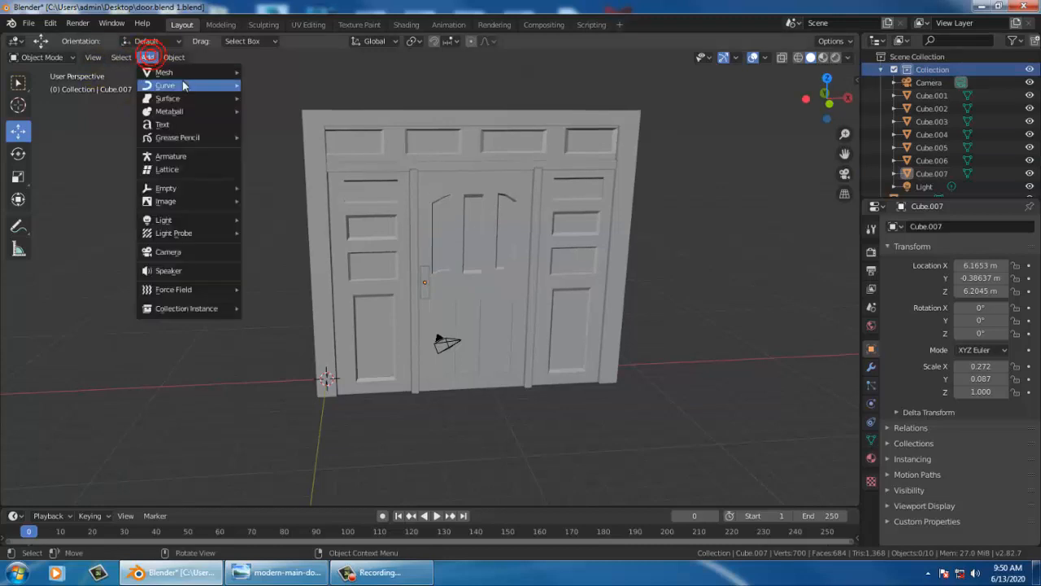
mouse_move(188, 74)
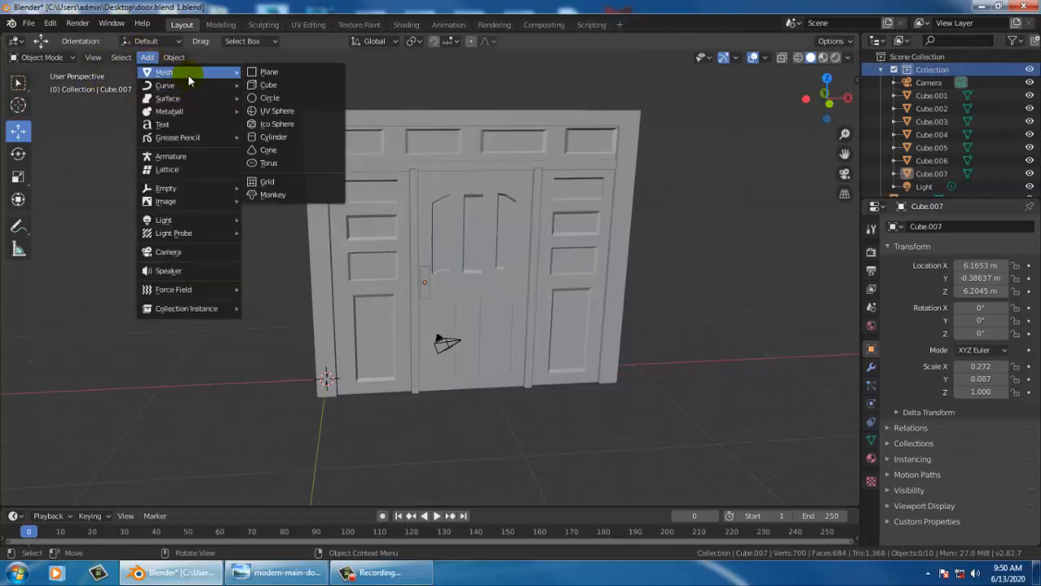
left_click(322, 114)
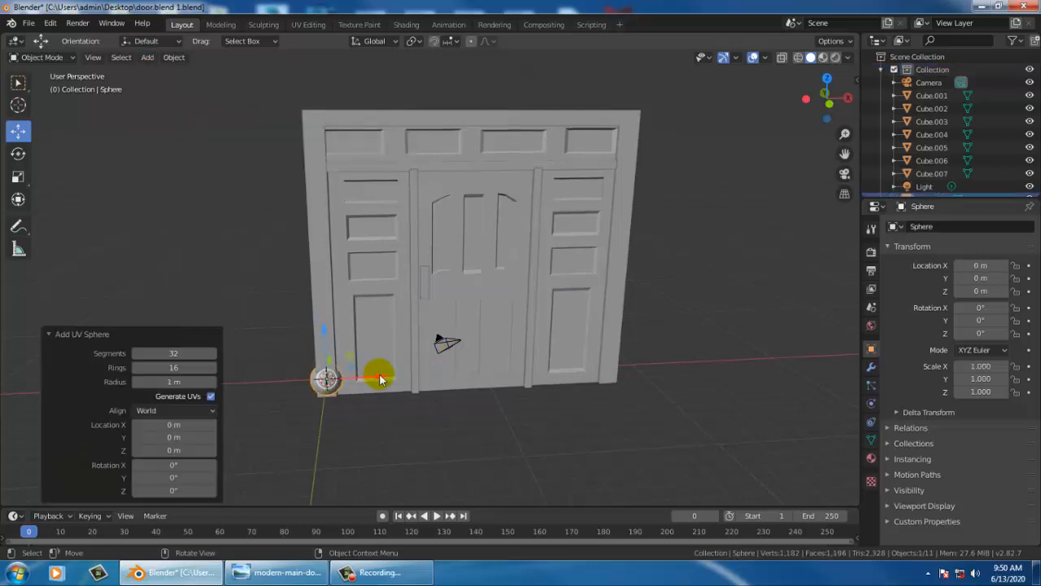
left_click_drag(373, 379, 473, 383)
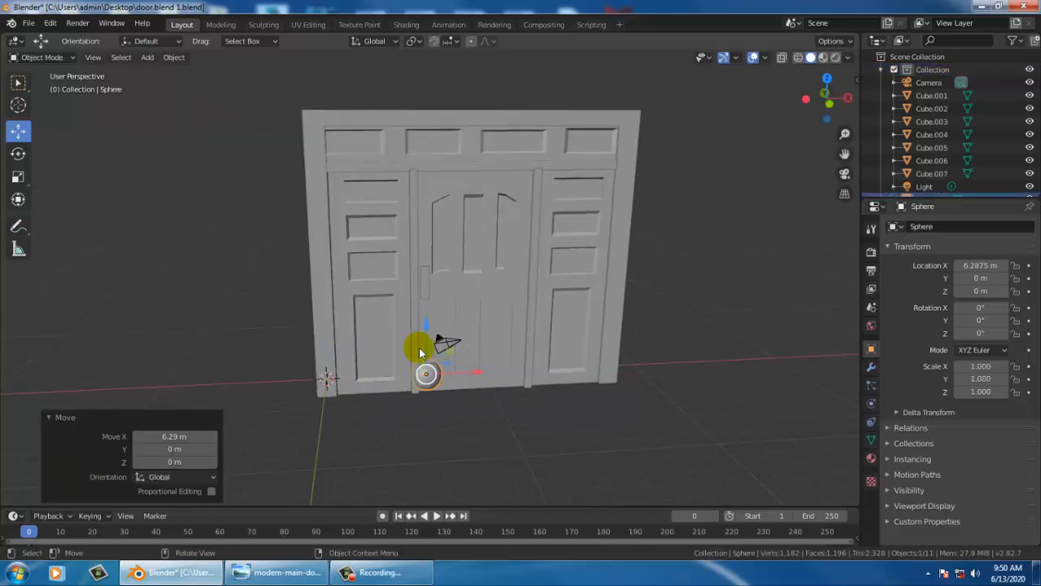
left_click_drag(431, 332, 437, 236)
scroll(445, 266, "down", 1)
scroll(426, 239, "up", 7)
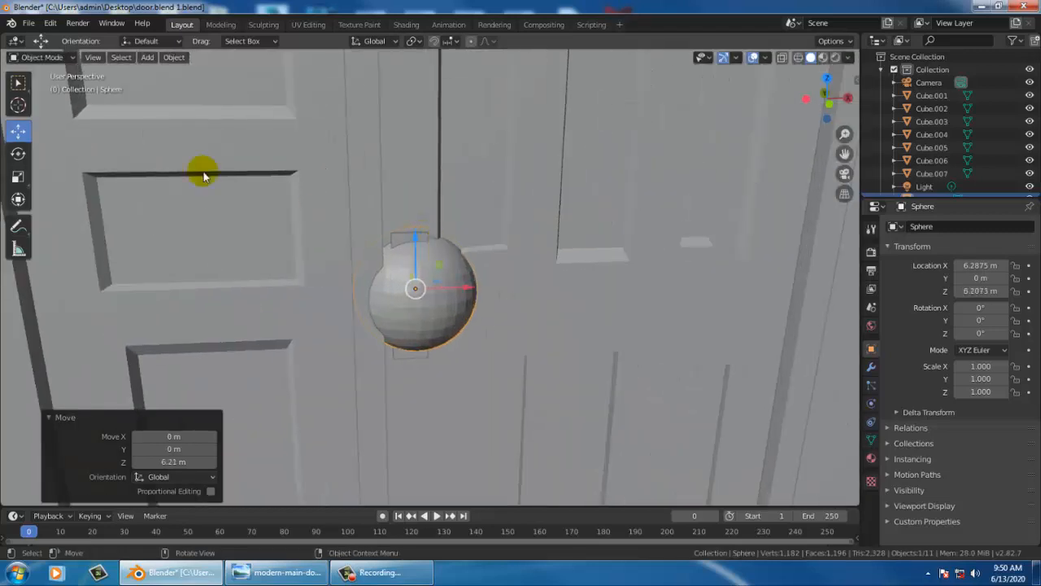
Rotate the sphere about the global X axis to a rotation of 90°
left_click(18, 159)
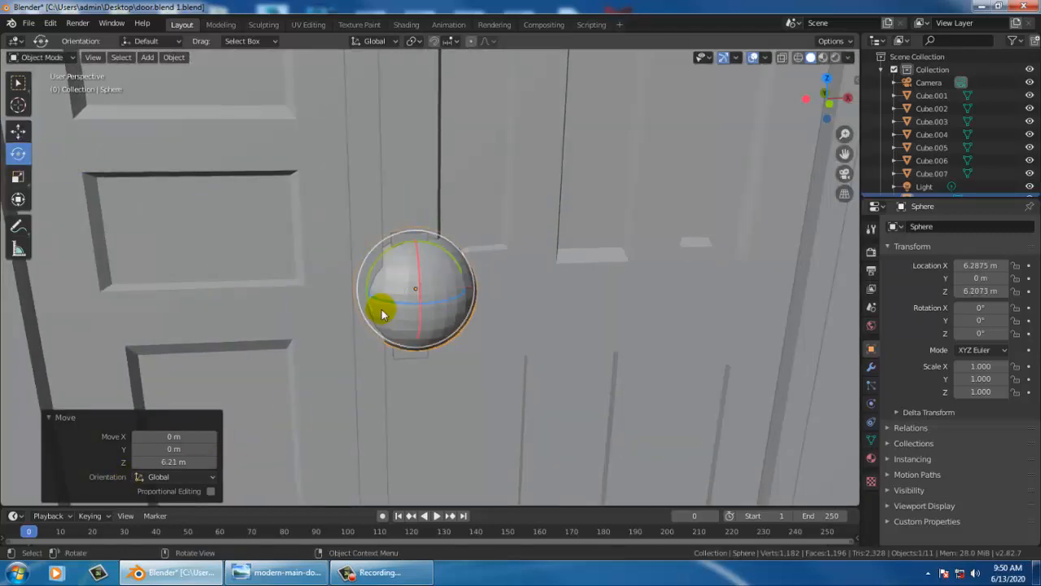
left_click_drag(418, 290, 417, 275)
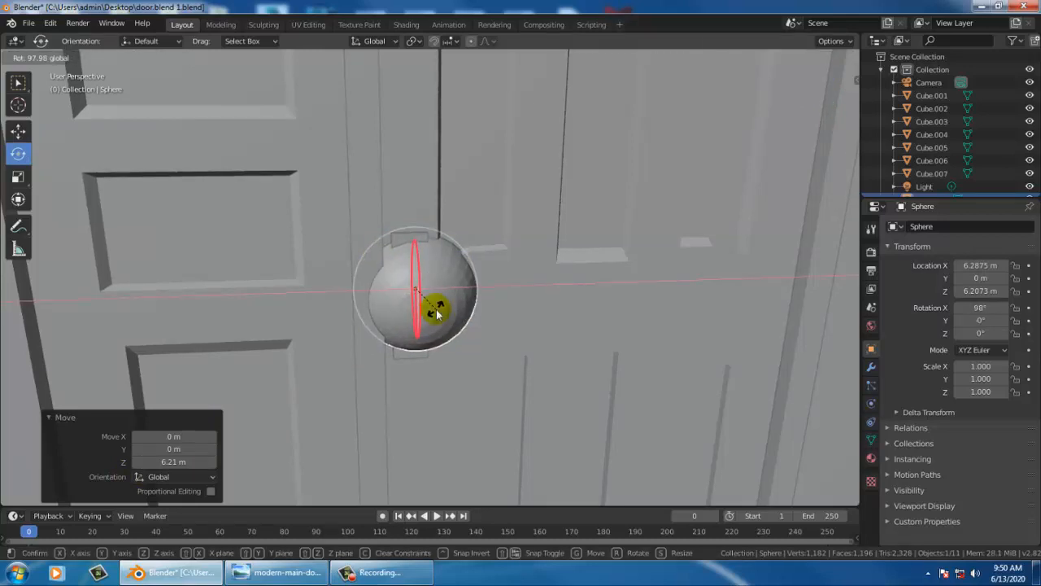
left_click_drag(436, 309, 436, 309)
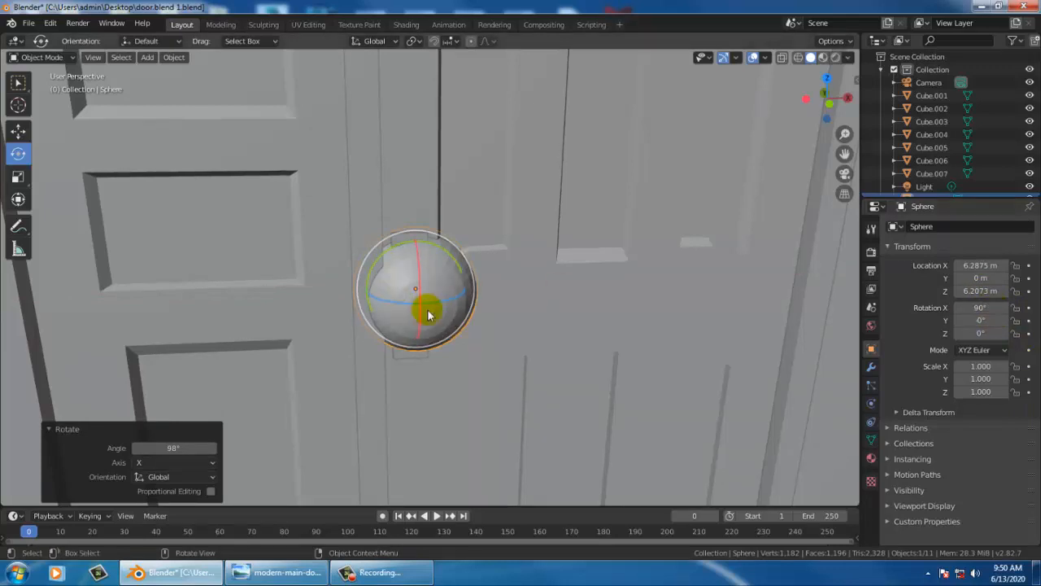
Move the sphere about -1.45 m along Y, out in front of the handle plate
middle_click_drag(372, 293, 425, 304)
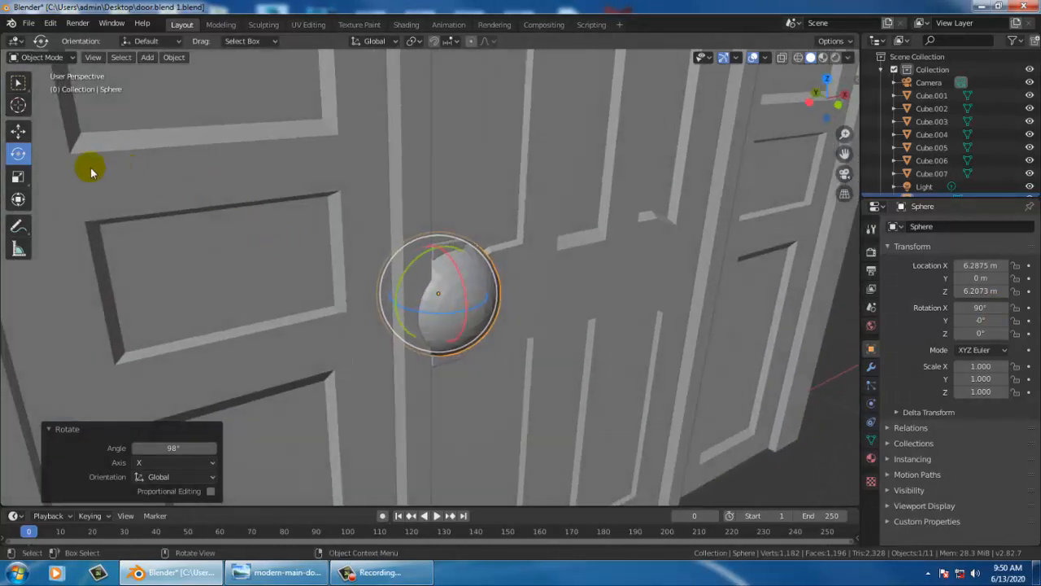
left_click(18, 133)
left_click_drag(416, 287, 619, 260)
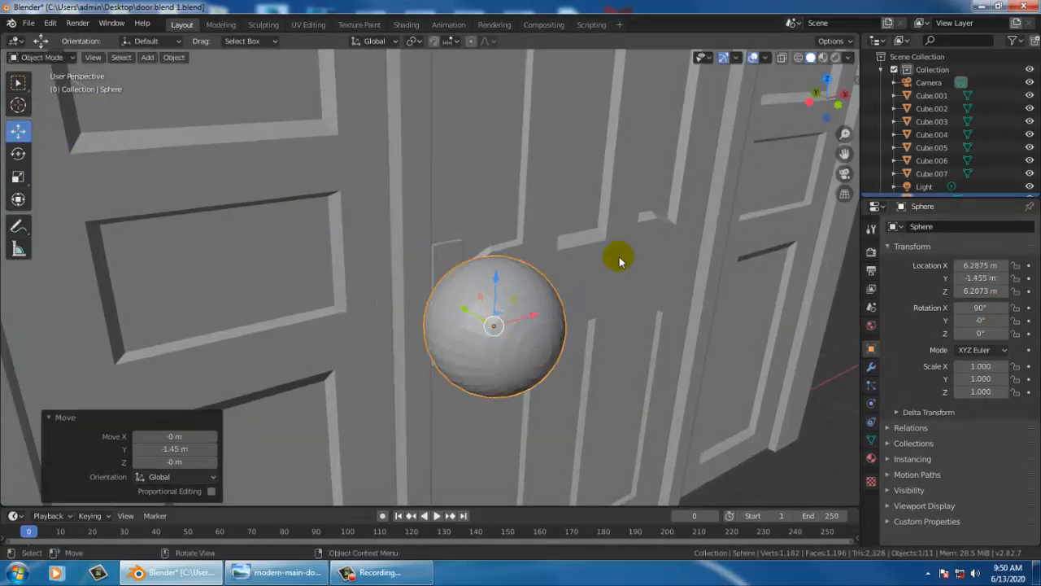
Scale the sphere down uniformly by a factor of about 0.399
left_click(18, 178)
left_click_drag(494, 330, 501, 343)
key("ctrl+z")
key("s")
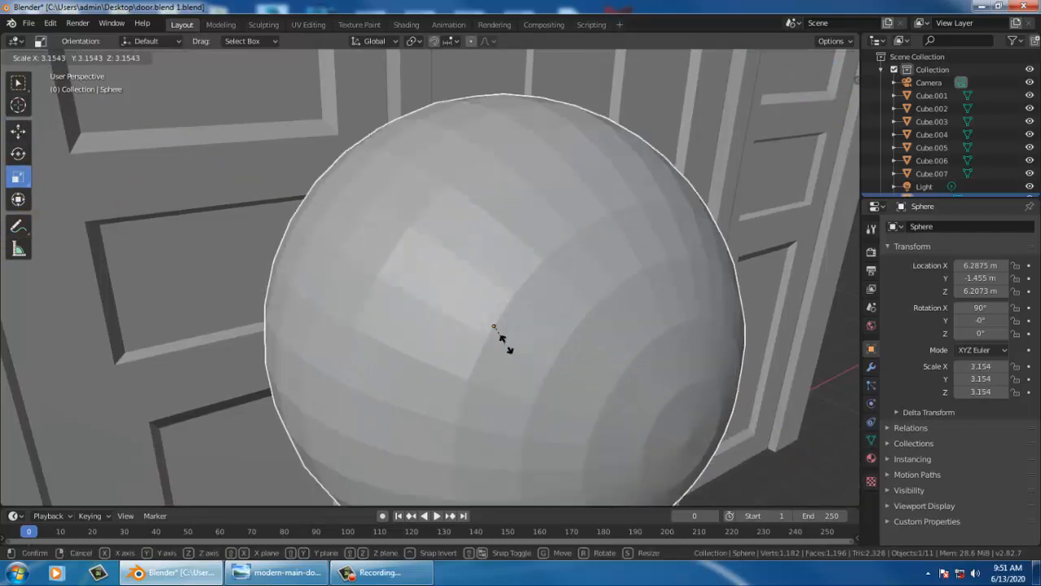
left_click(492, 346)
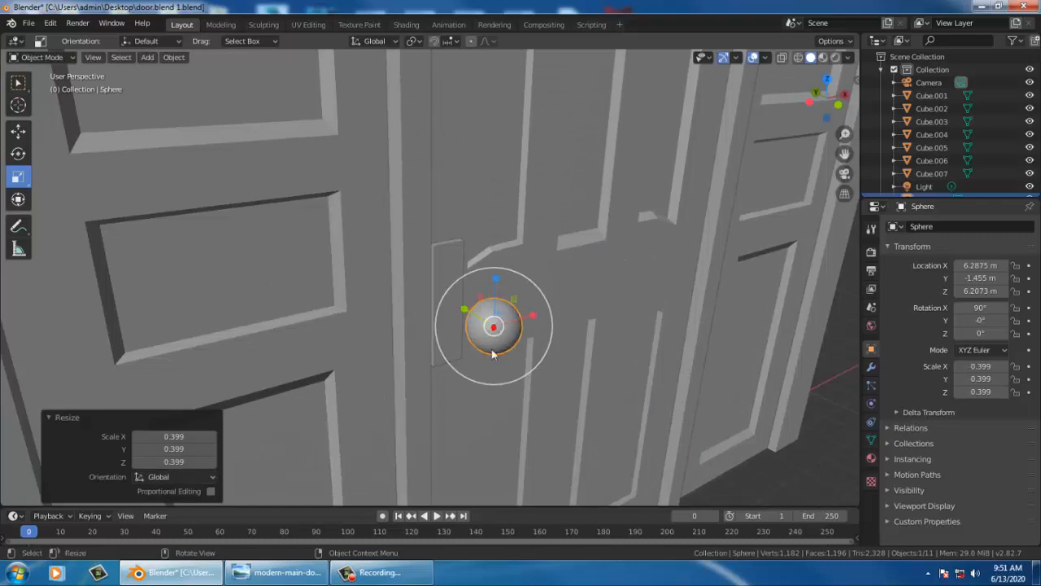
Flatten the sphere slightly by scaling it about 0.905 along the global Y axis
middle_click_drag(492, 349, 548, 329)
scroll(547, 330, "up", 5)
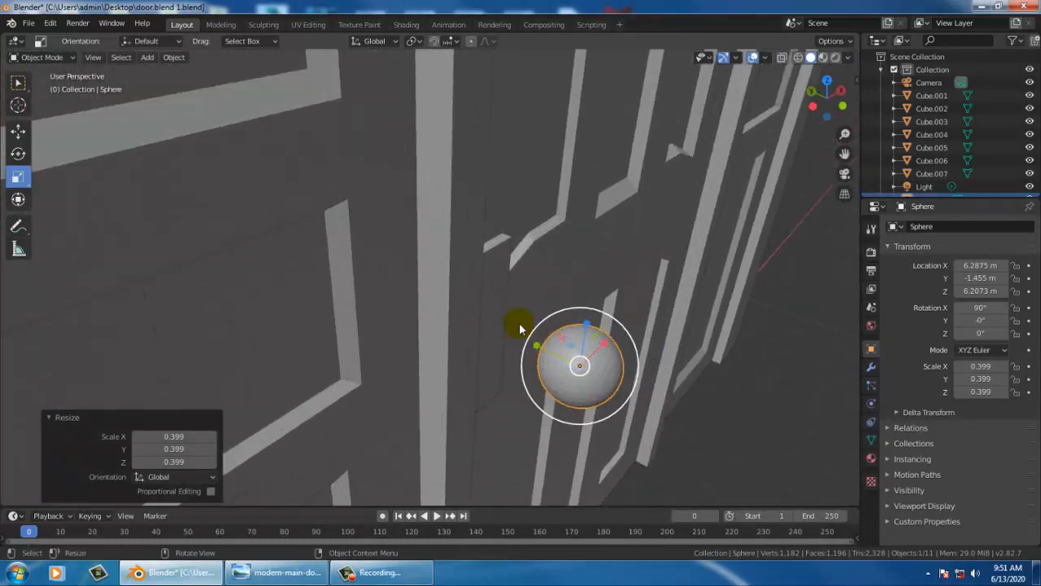
mouse_move(541, 348)
left_mouse_down()
mouse_move(523, 338)
mouse_move(539, 344)
left_mouse_up()
middle_click_drag(618, 360, 651, 333)
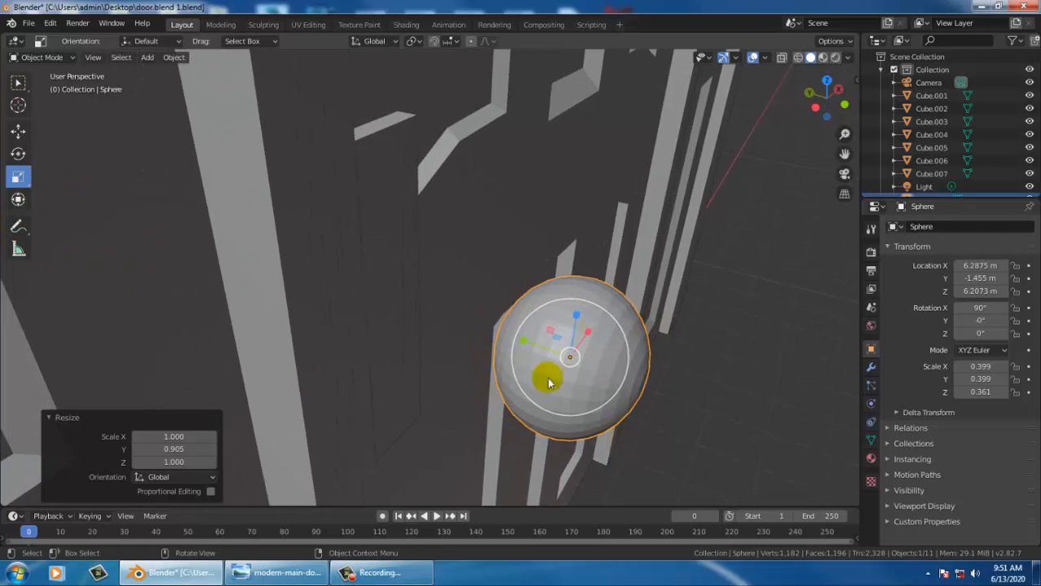
From the top view, enter Edit Mode on the sphere in face selection and select the visible faces of its door-facing cap
key("KP_7")
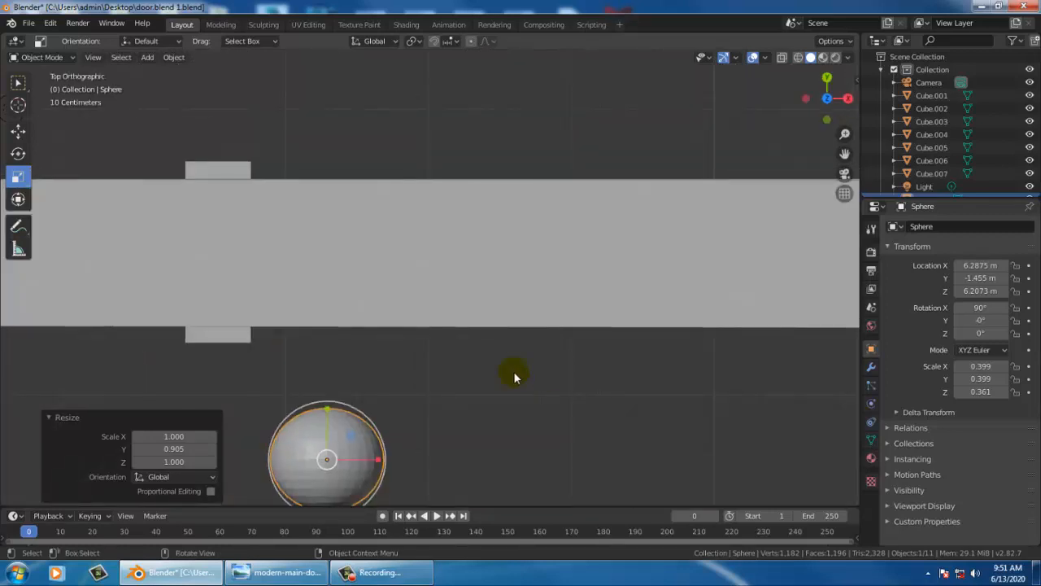
middle_click_drag(409, 406, 437, 310, "shift")
scroll(399, 331, "down", 3)
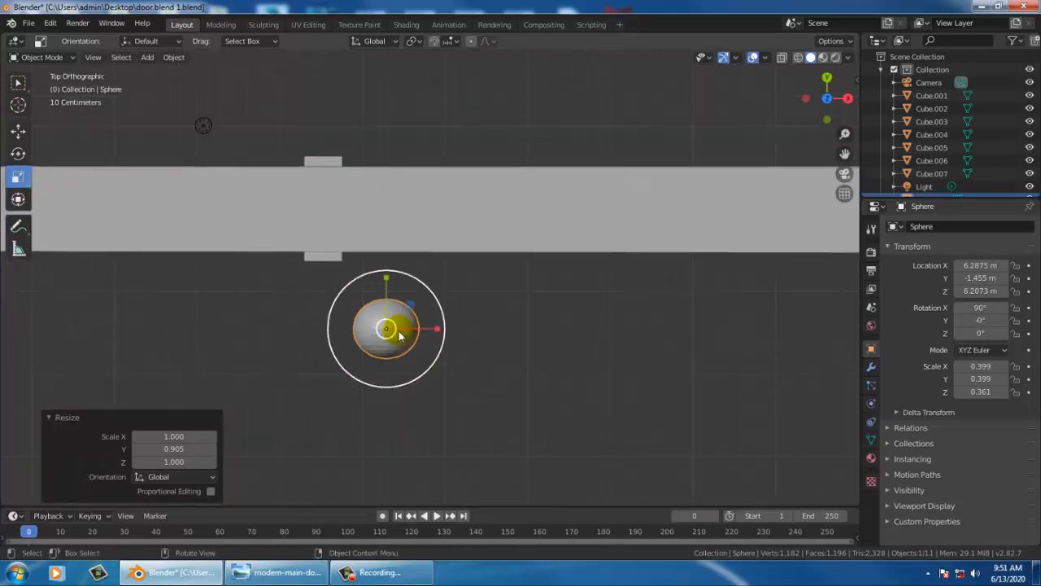
scroll(398, 329, "up", 5)
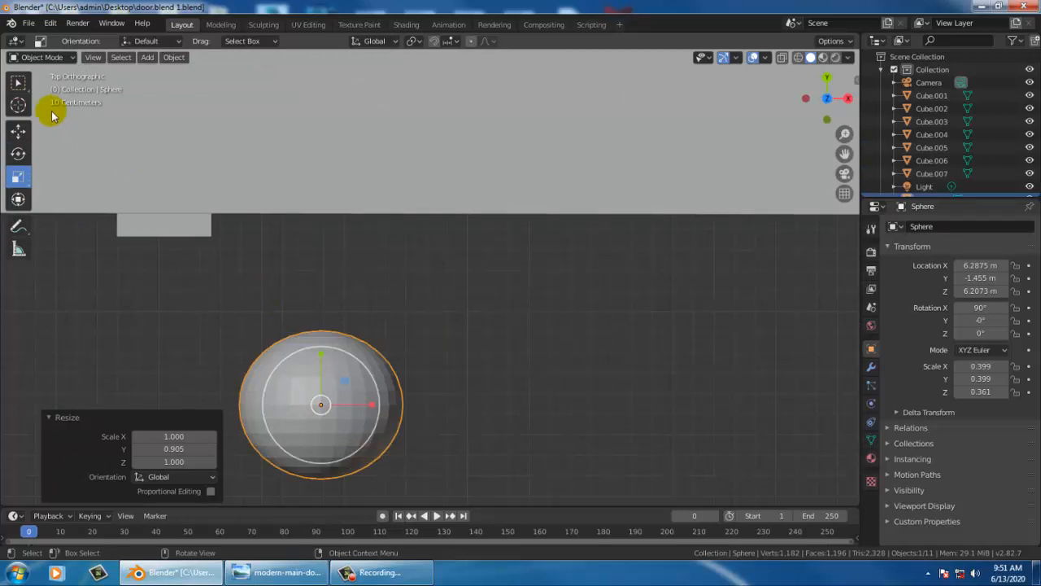
left_click(42, 57)
left_click(49, 86)
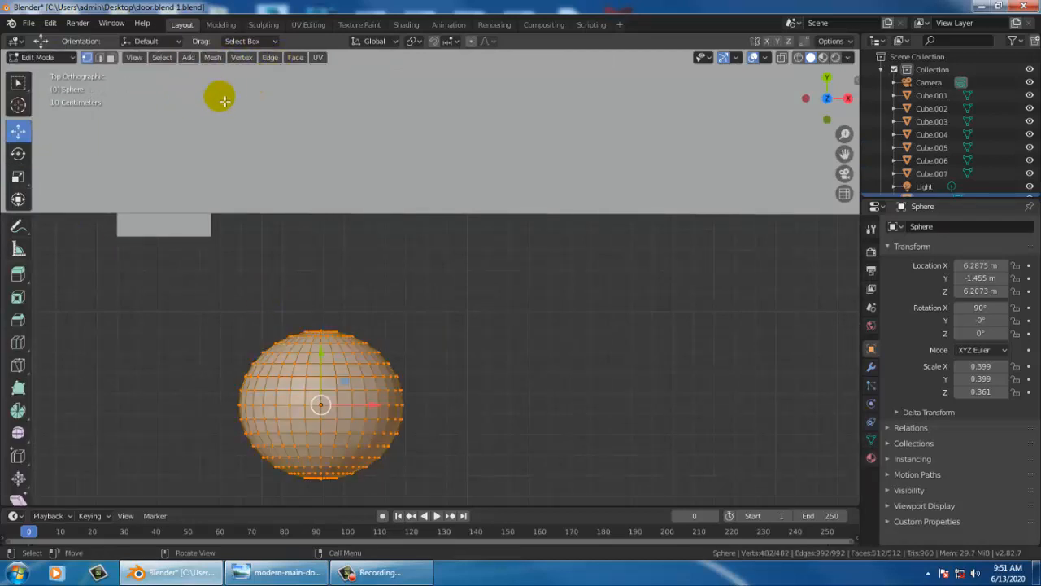
left_click(110, 57)
left_click_drag(220, 293, 442, 368)
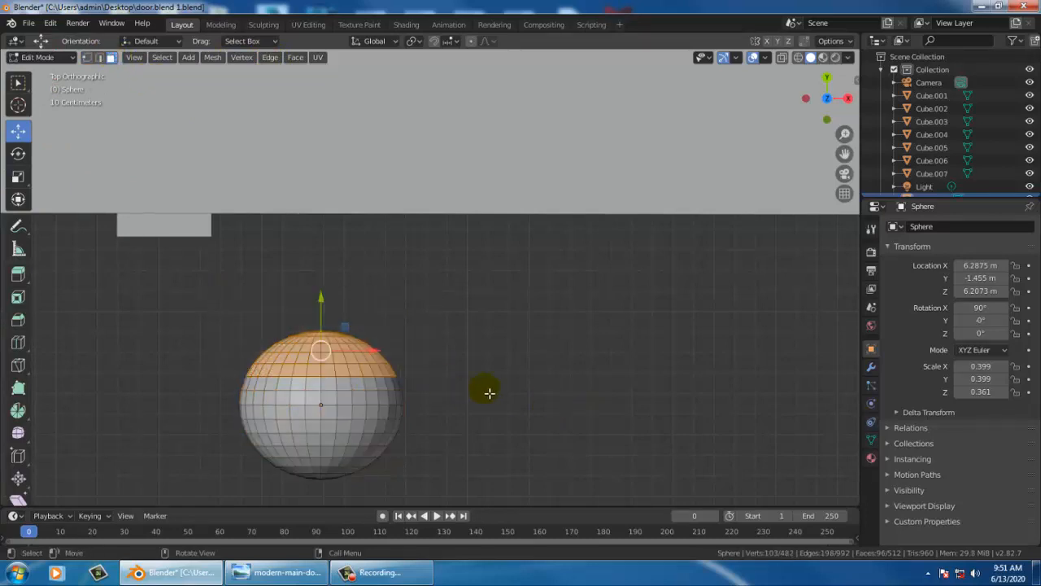
Extend the face selection to the underside of the sphere's door-facing cap
middle_click_drag(612, 429, 737, 255)
middle_click_drag(599, 234, 516, 304)
left_click_drag(470, 309, 547, 196)
middle_click_drag(558, 216, 528, 185)
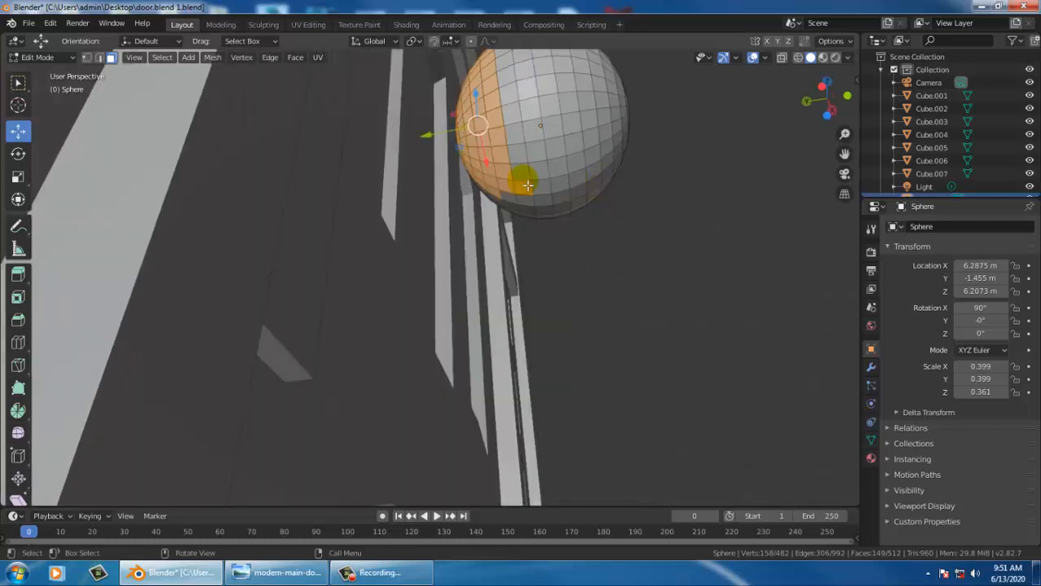
left_click(533, 189, "alt")
key("ctrl+z")
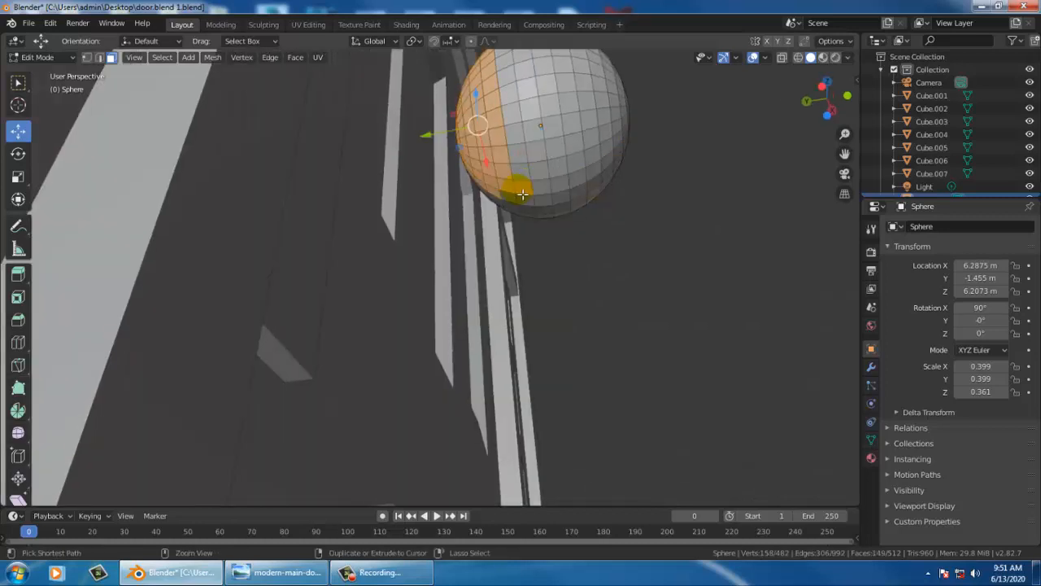
left_click(523, 197, "ctrl")
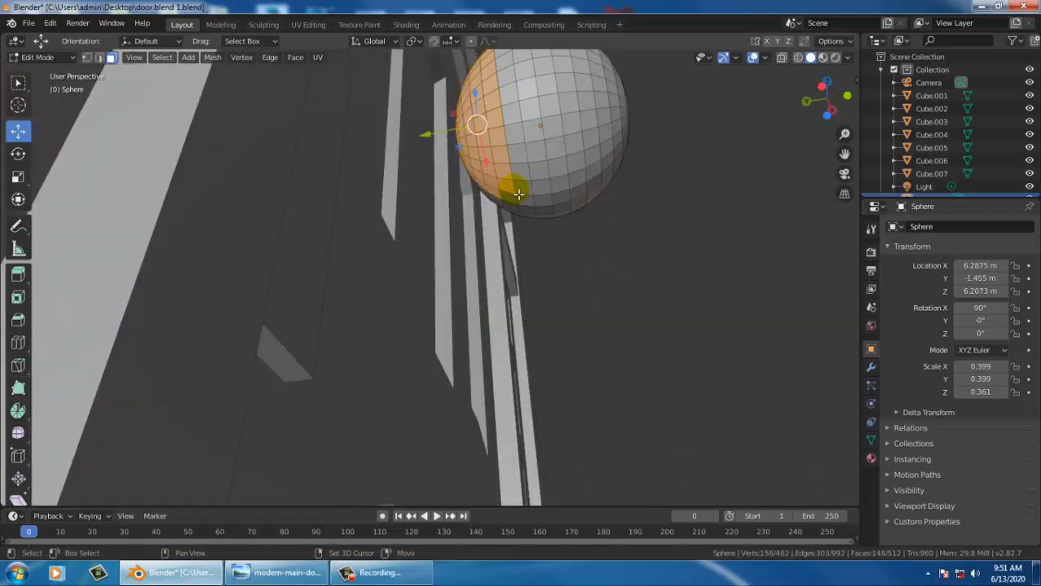
Add the missing faces of the cap's outermost ring and along the lower edge of the unselected gap
middle_click_drag(518, 194, 312, 282)
scroll(312, 260, "up", 4)
left_click(231, 209, "shift")
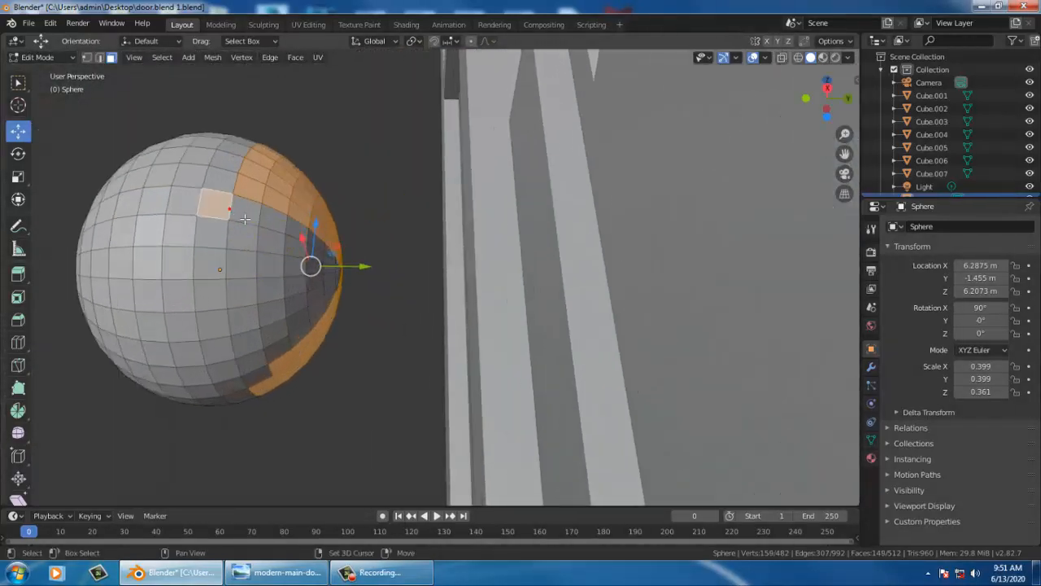
key("ctrl+z")
left_click(249, 236, "ctrl")
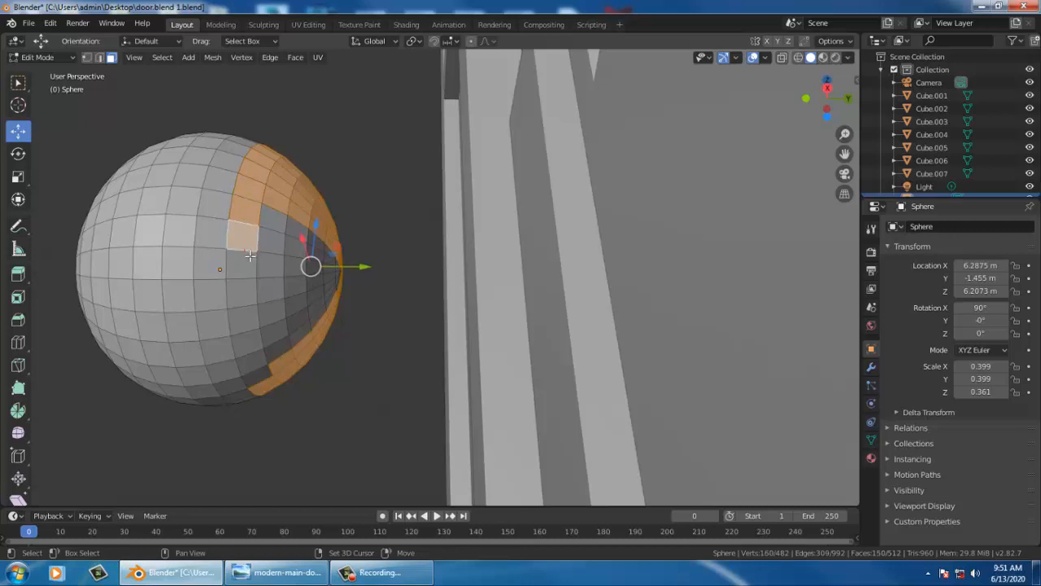
left_click(249, 286, "ctrl")
left_click(247, 314, "ctrl")
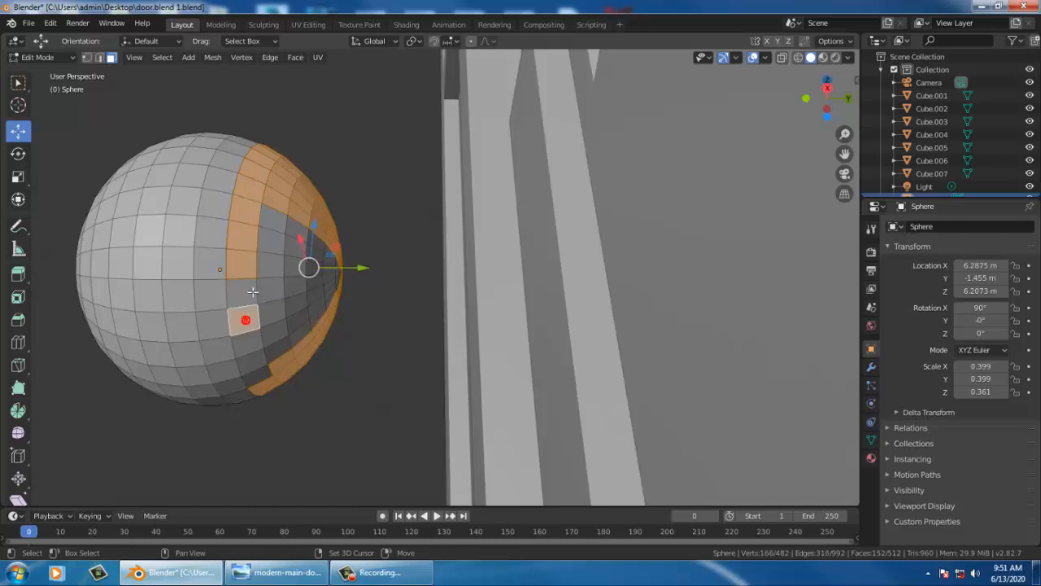
left_click(243, 342, "ctrl")
left_click(252, 365, "ctrl")
left_click(279, 362, "ctrl")
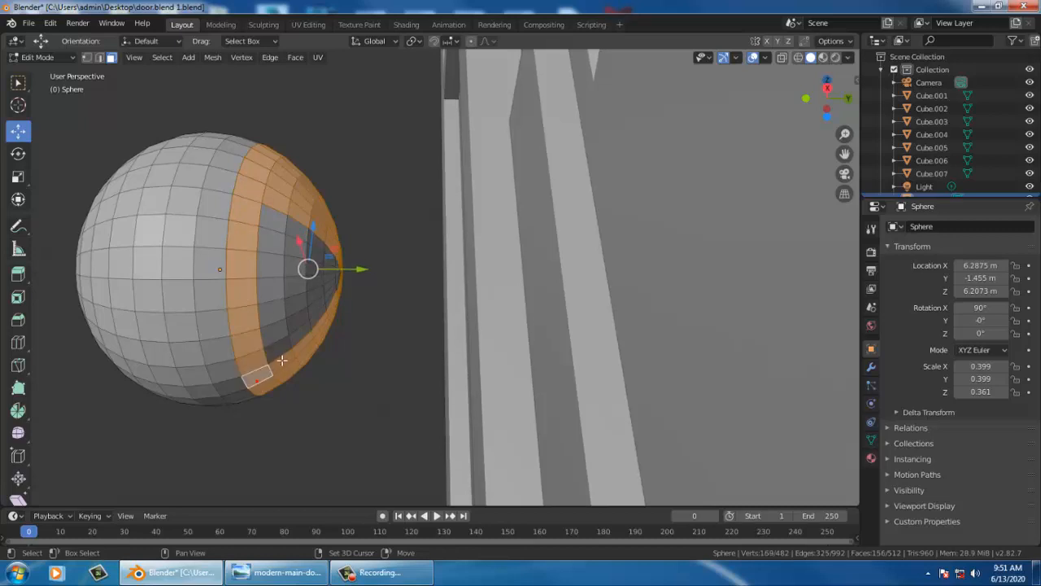
left_click(290, 345, "ctrl")
left_click(299, 332, "ctrl")
middle_click_drag(330, 310, 318, 314)
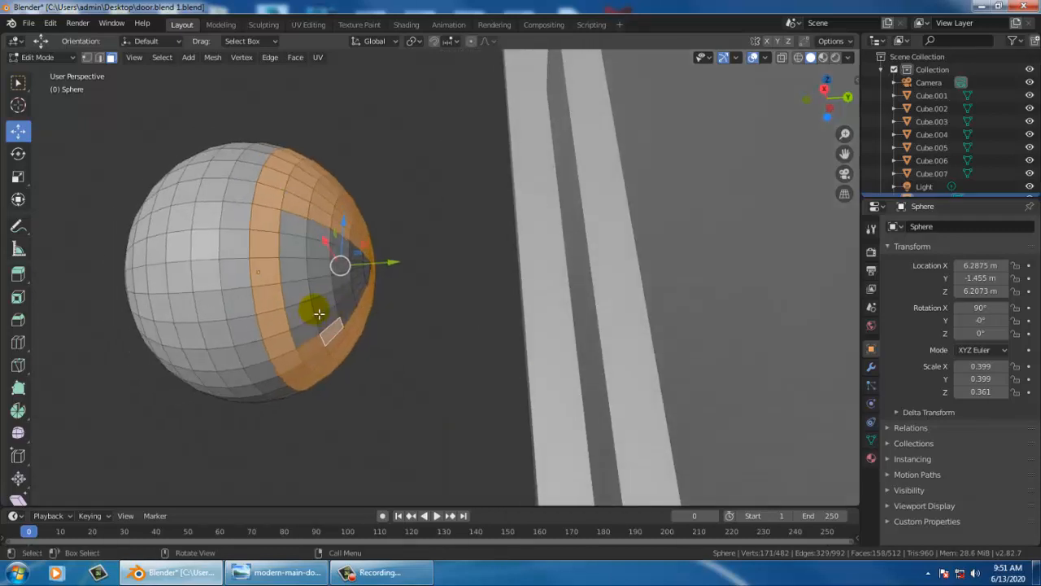
scroll(318, 314, "up", 2)
left_click(319, 325, "ctrl")
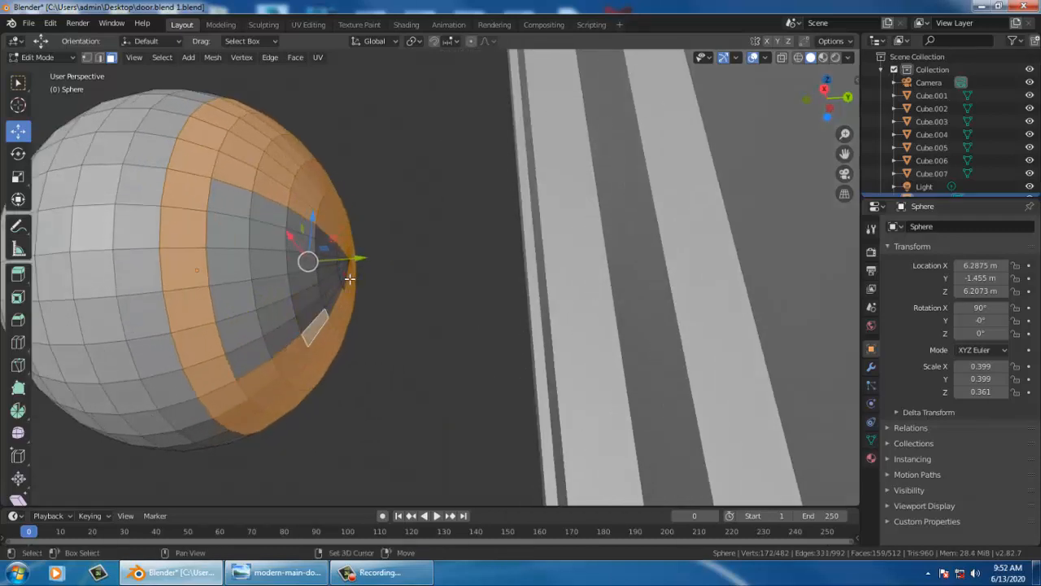
Add the unselected faces of the cap's second ring and the neighbouring faces along the gap's lower edge
left_click(263, 215, "ctrl")
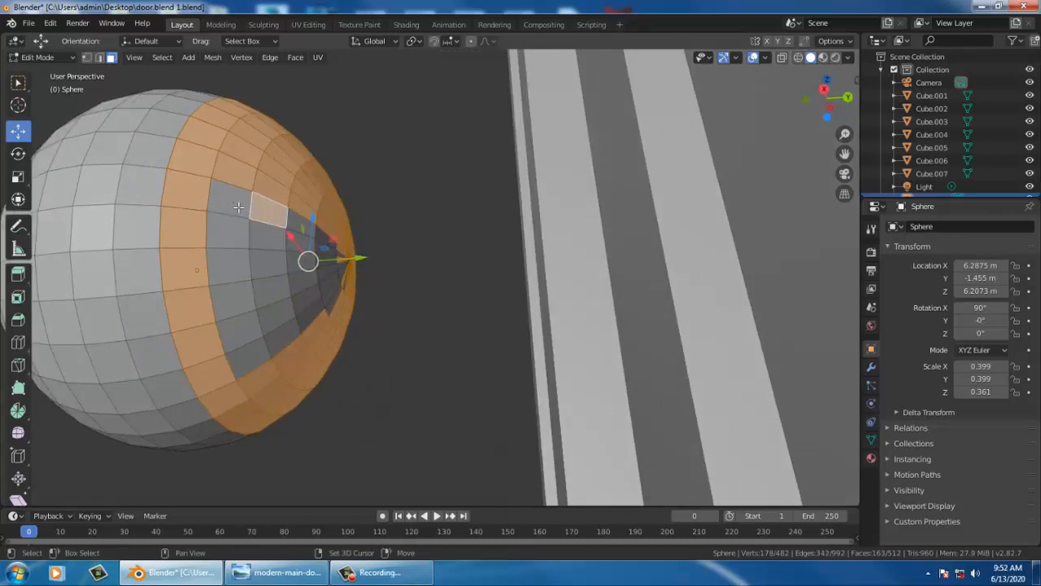
left_click(240, 239, "ctrl")
left_click(236, 261, "ctrl")
left_click(240, 304, "ctrl")
left_click(245, 339, "ctrl")
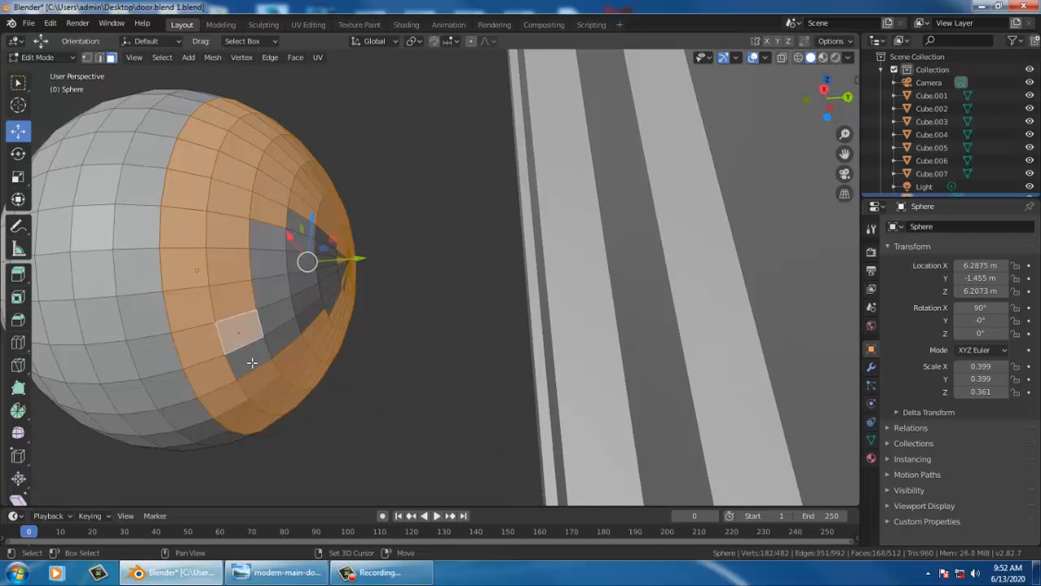
left_click(253, 362, "ctrl")
left_click(292, 342, "ctrl")
left_click(315, 322, "ctrl")
left_click(337, 296, "ctrl")
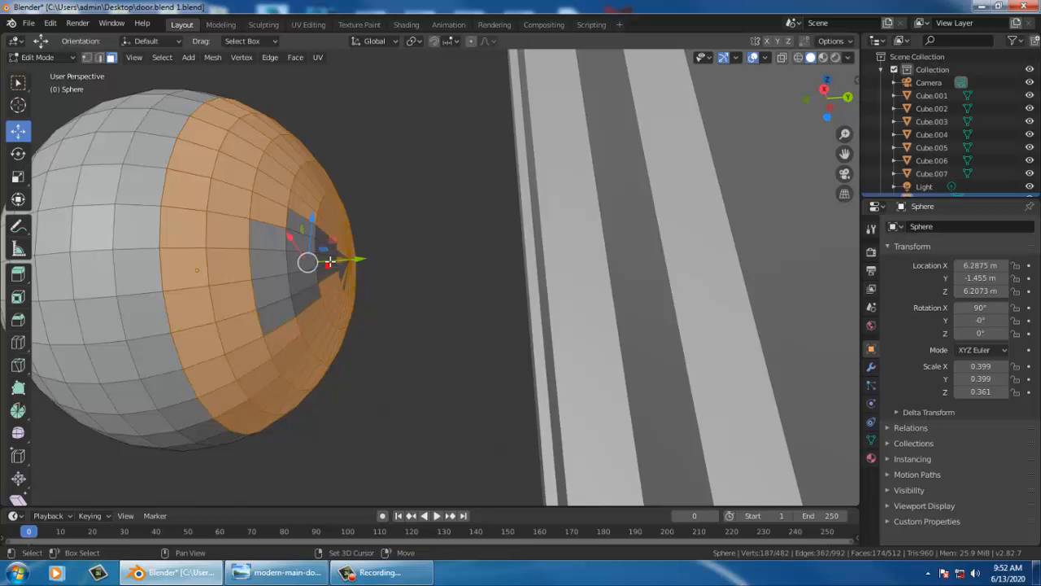
Add the remaining inner faces up to the sphere's pole to complete the door-facing cap selection
left_click(306, 226, "ctrl")
left_click(287, 236, "ctrl")
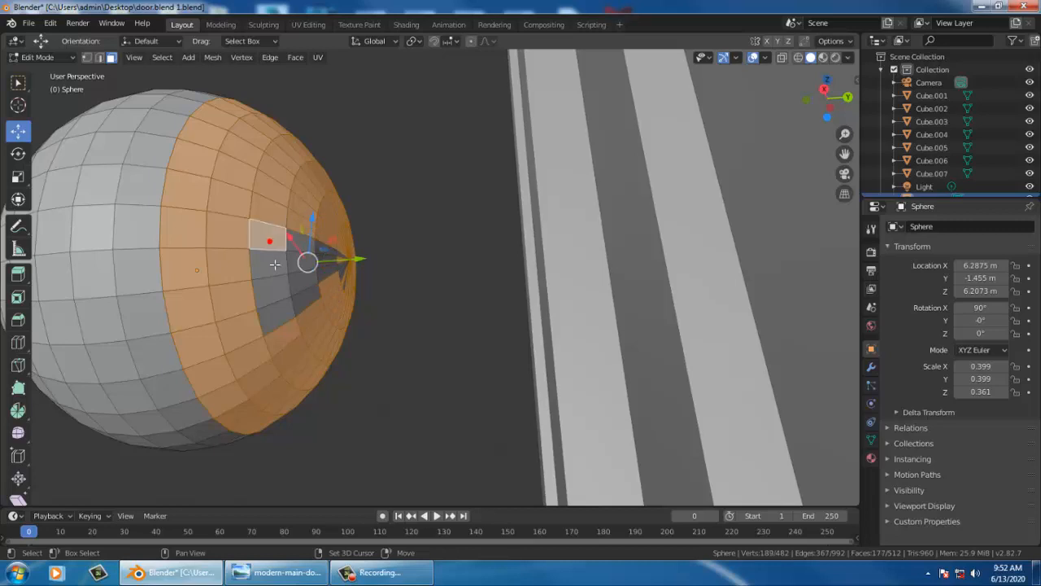
left_click(271, 262, "ctrl")
left_click(277, 299, "ctrl")
left_click(280, 311, "shift")
left_click(311, 296, "shift")
left_click(306, 276, "shift")
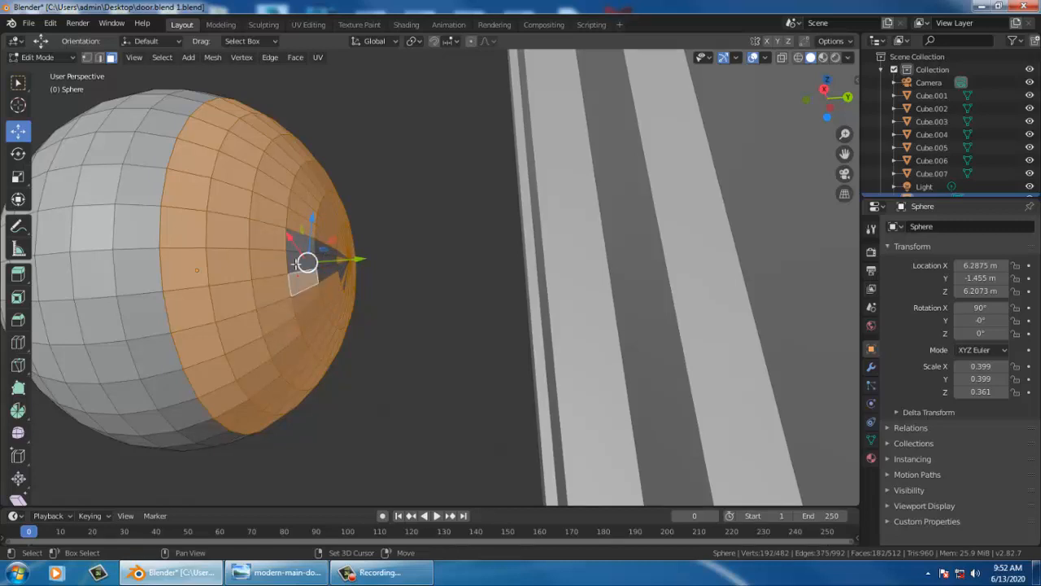
left_click(306, 251, "shift")
left_click(292, 269, "shift")
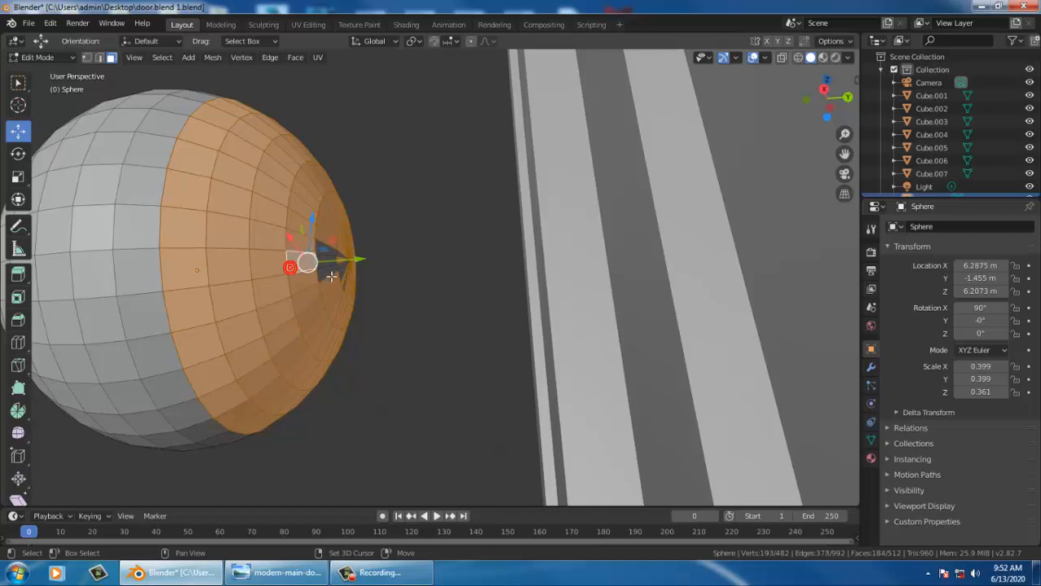
left_click(327, 272, "shift")
left_click(342, 260, "shift")
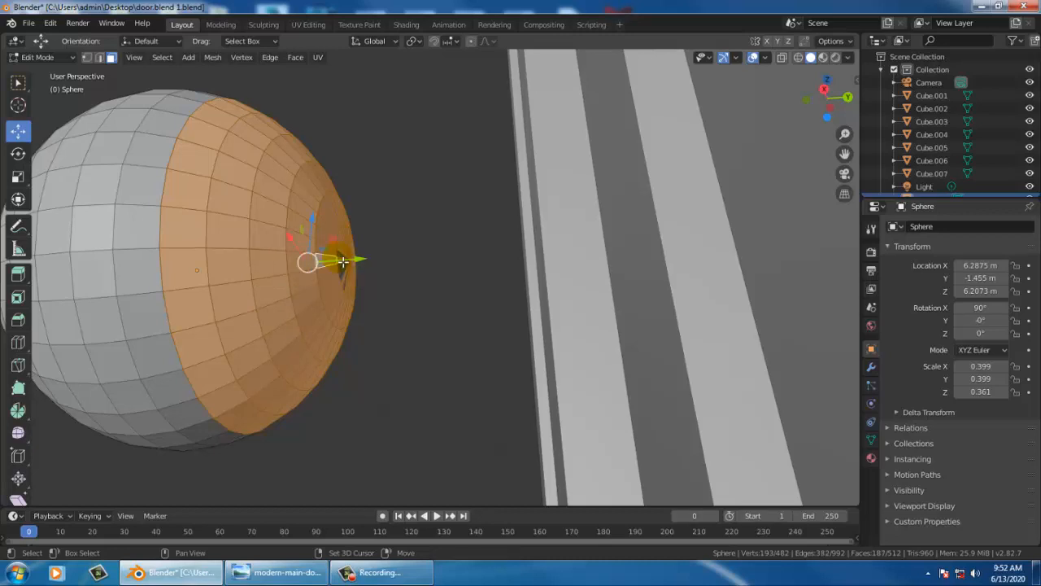
middle_click_drag(385, 277, 449, 176)
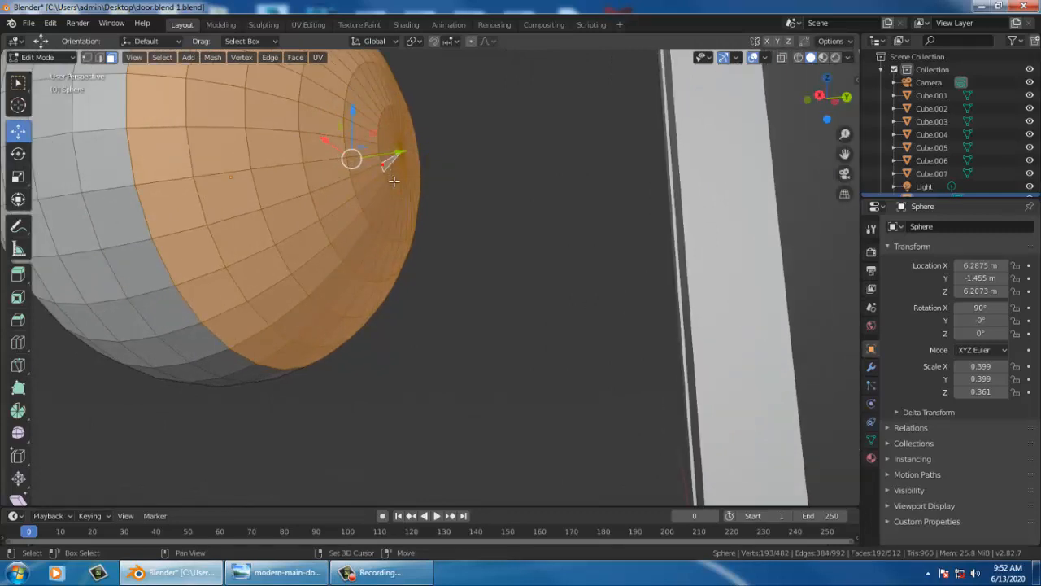
Scale the selected cap faces uniformly by about 0.533 to form the knob's narrower neck
scroll(302, 239, "down", 1)
scroll(301, 248, "up", 2)
scroll(251, 247, "down", 9)
middle_click_drag(387, 259, 484, 273)
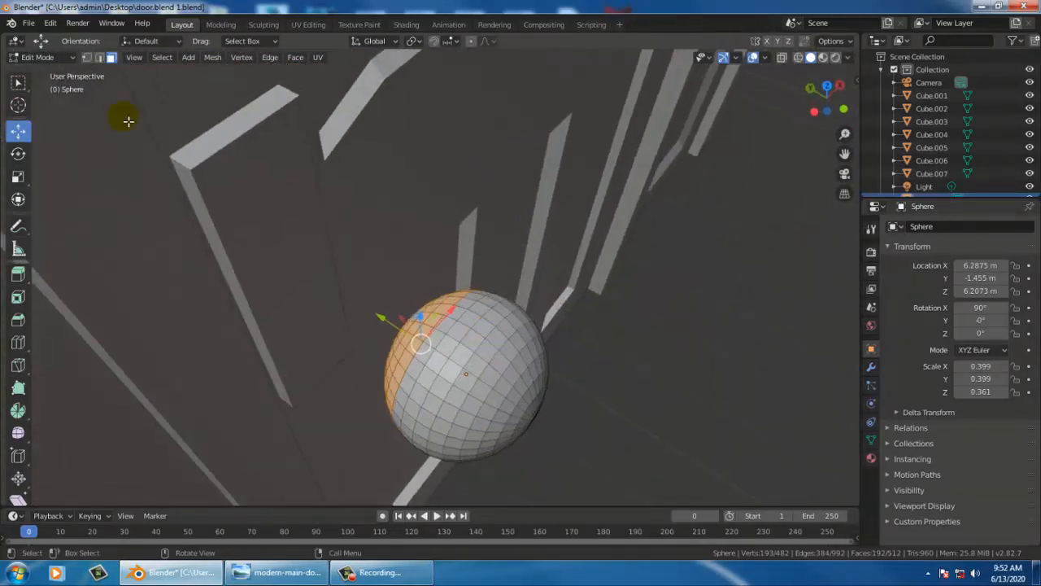
left_click(18, 177)
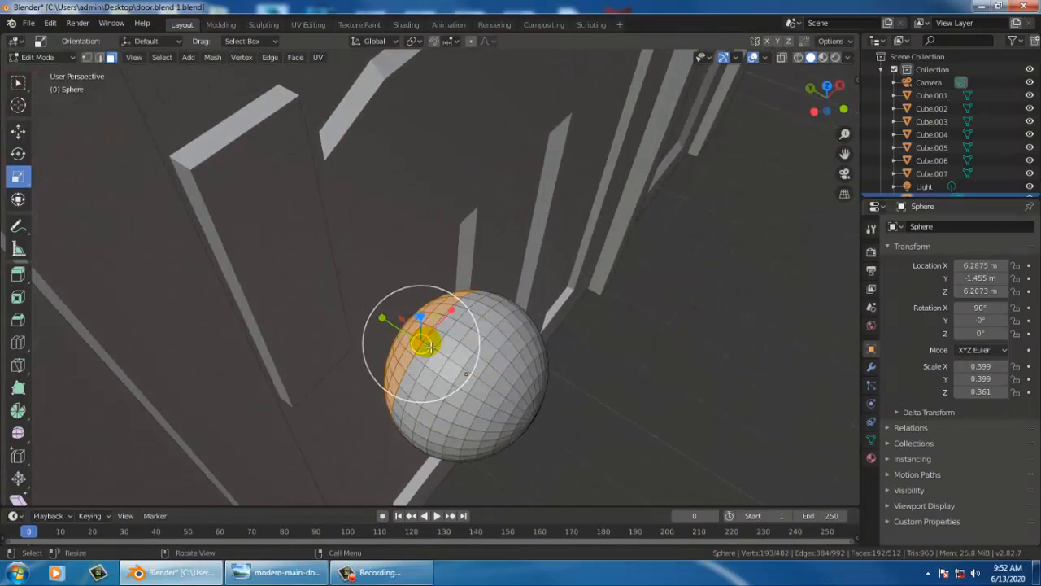
mouse_move(420, 326)
left_mouse_down()
mouse_move(442, 349)
mouse_move(424, 338)
left_mouse_up()
key("ctrl+z")
middle_click_drag(423, 338, 549, 266)
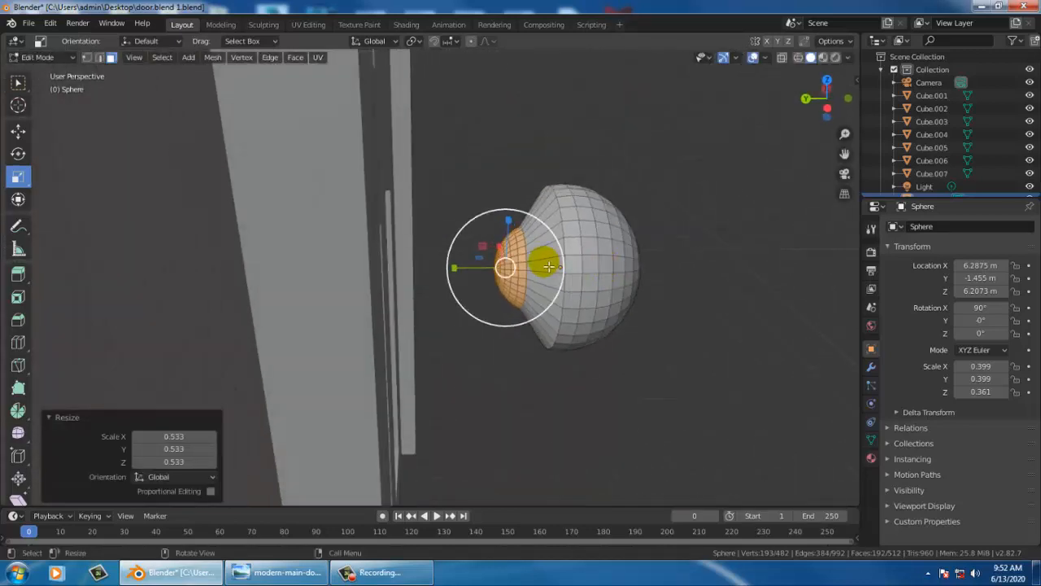
scroll(547, 265, "down", 2)
scroll(541, 262, "up", 5)
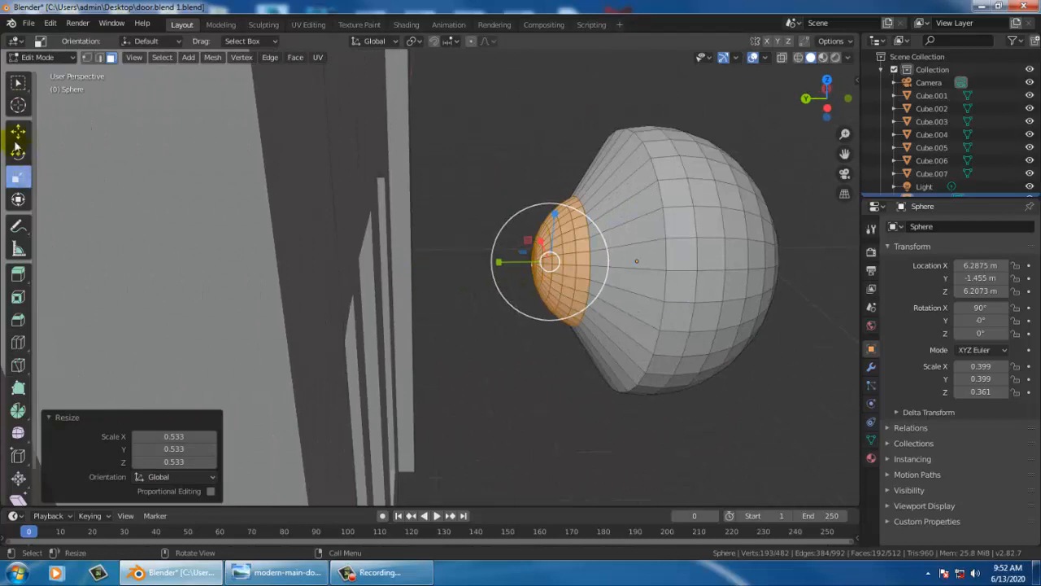
Shift the selected cap faces about -0.00986 m along Y and extrude them 0.134 m toward the door as the knob's neck
left_click(17, 132)
left_click_drag(521, 266, 523, 265)
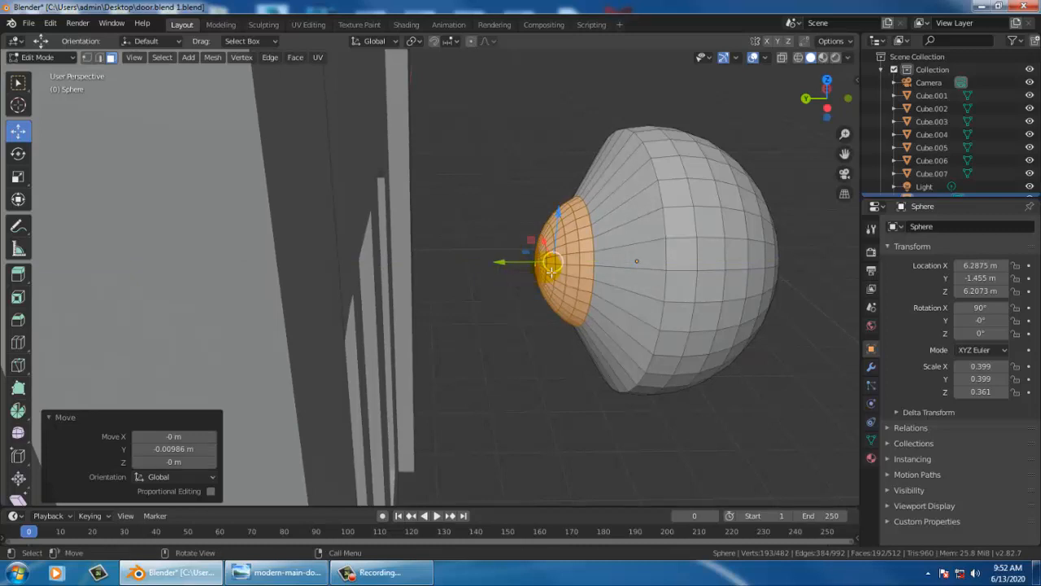
left_click(23, 276)
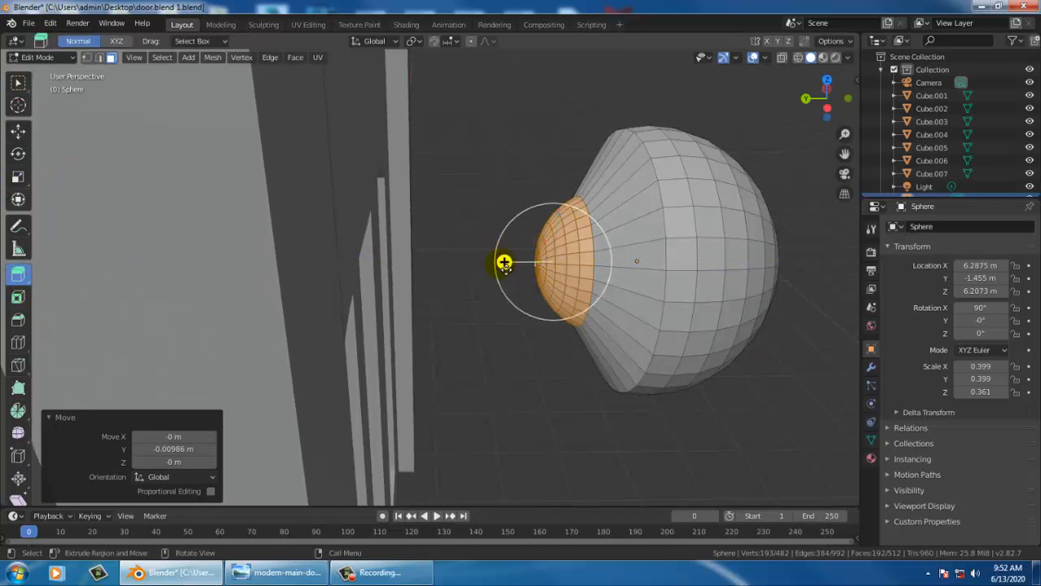
left_click_drag(500, 264, 486, 318)
middle_click_drag(679, 318, 579, 335)
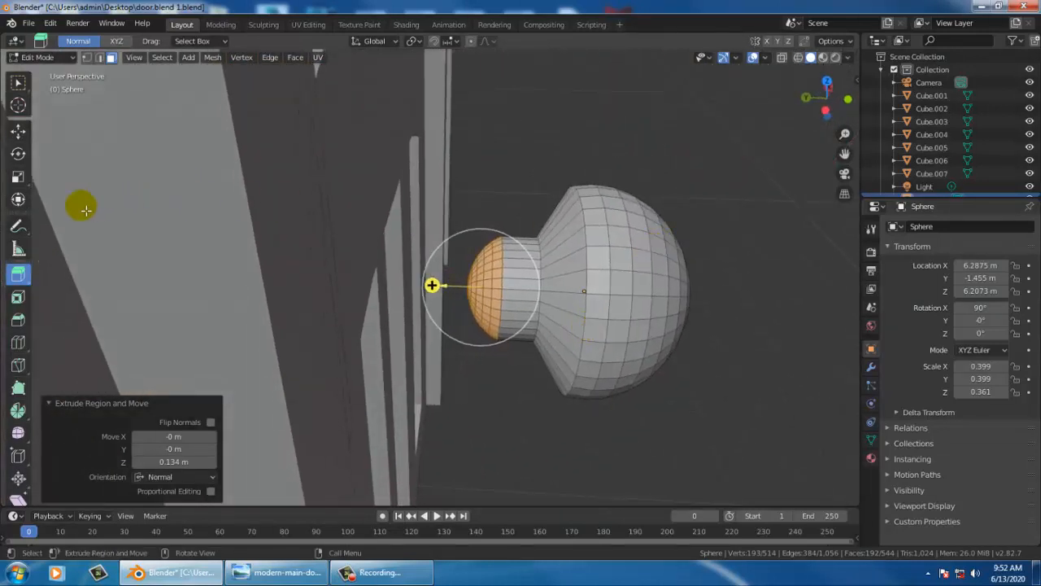
Try to bevel and extrude the edge loop where the knob's round body meets the tapered section, and undo the extrusion
left_click(100, 57)
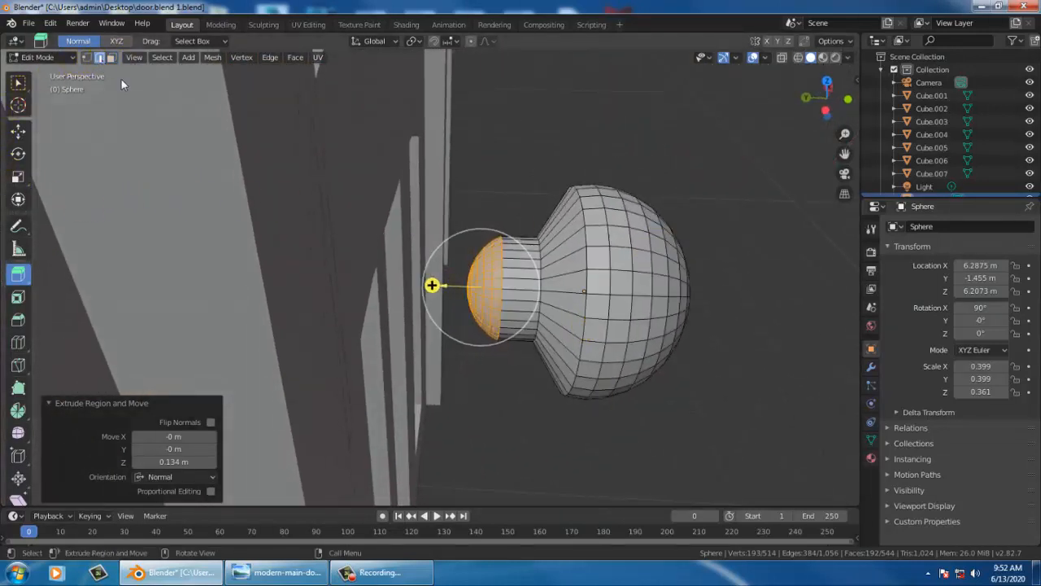
left_click(587, 259)
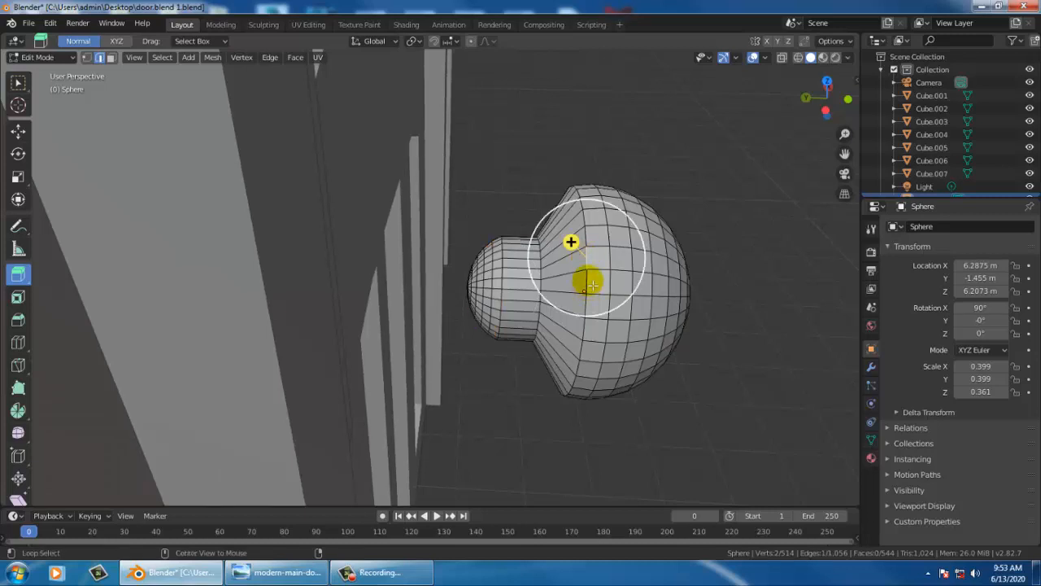
left_click(594, 285, "alt")
right_click(592, 284)
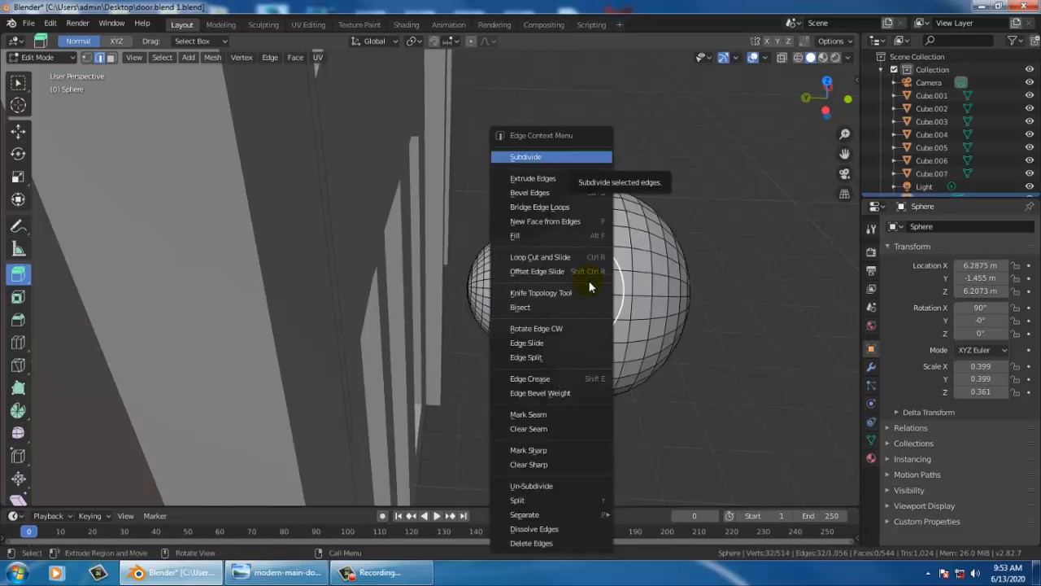
left_click(270, 59)
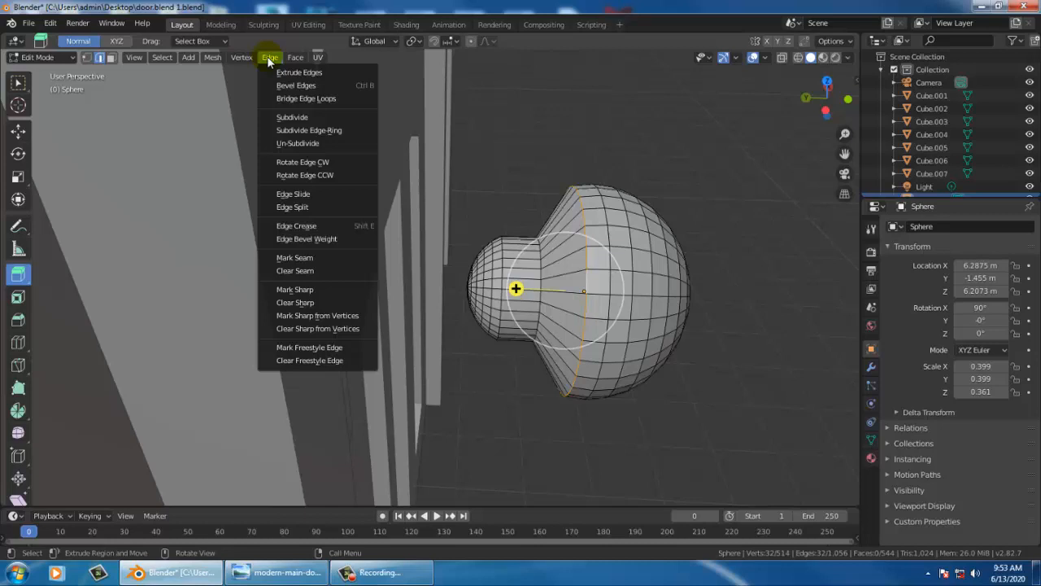
left_click(292, 87)
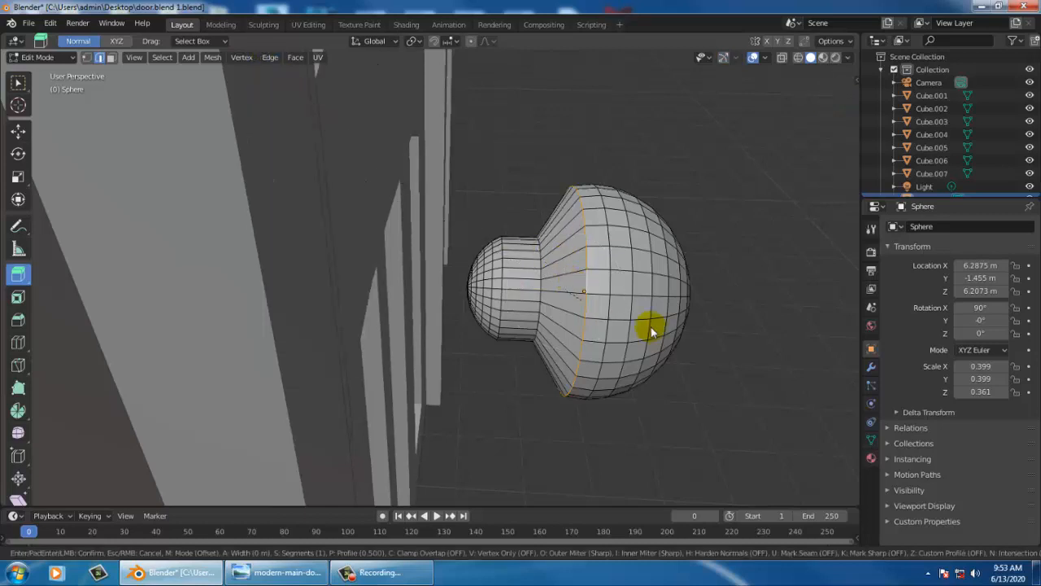
left_click(572, 254)
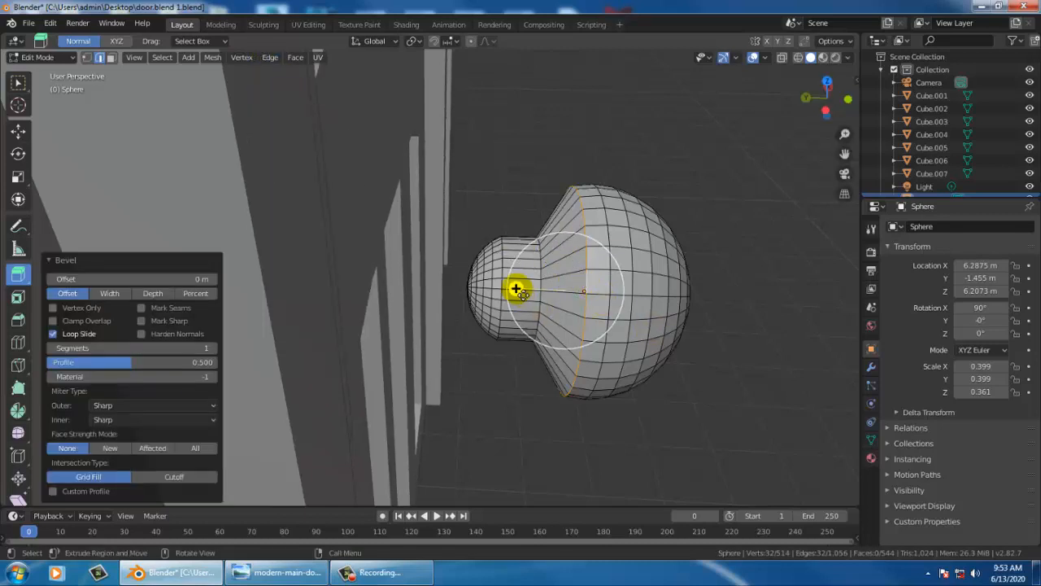
key("e")
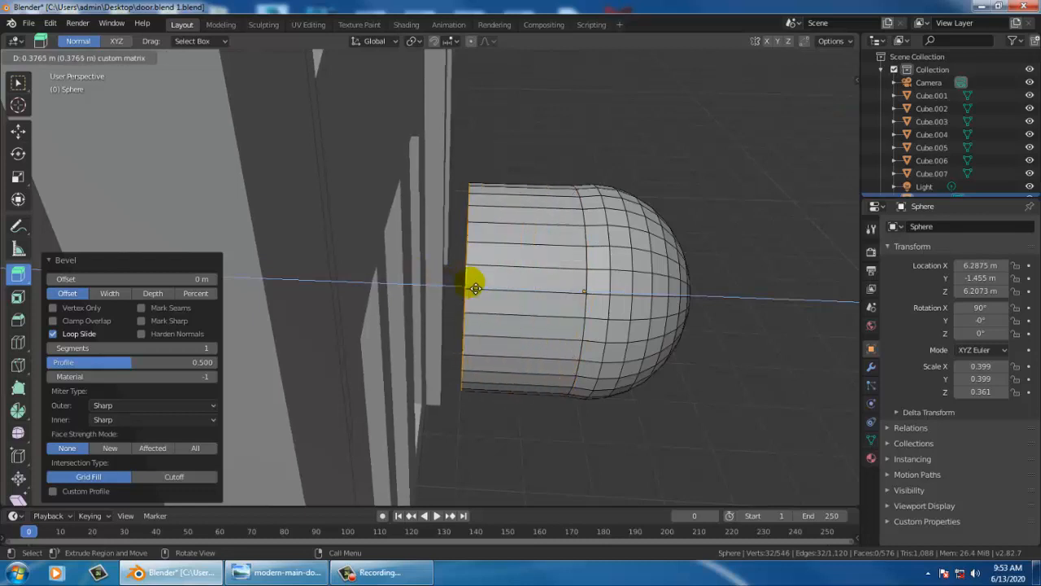
left_click(527, 291)
key("ctrl+z")
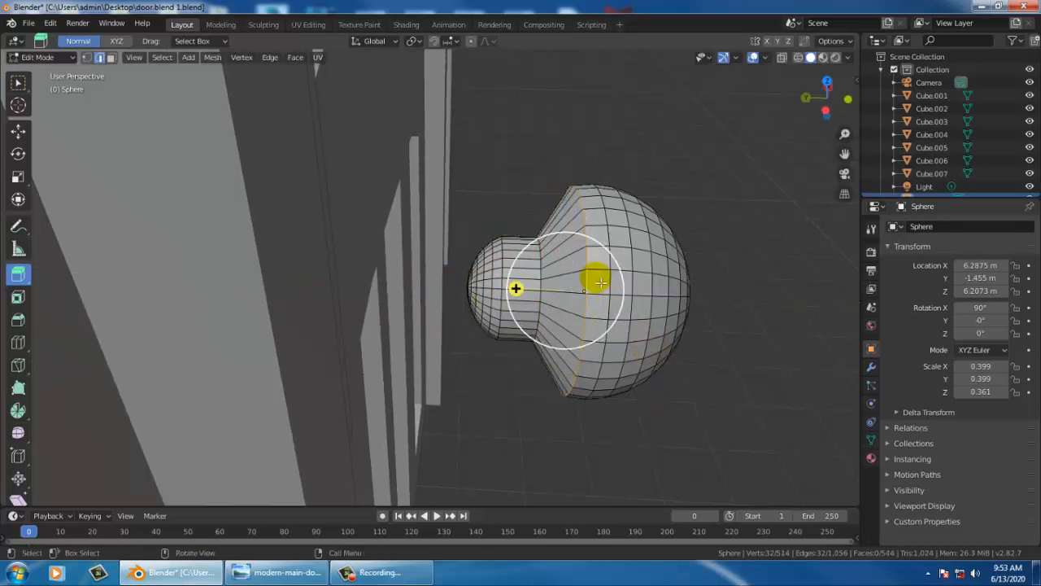
Retry the bevel on the same edge loop, extrude it -0.0146 m, and undo the extrusions
left_click(270, 59)
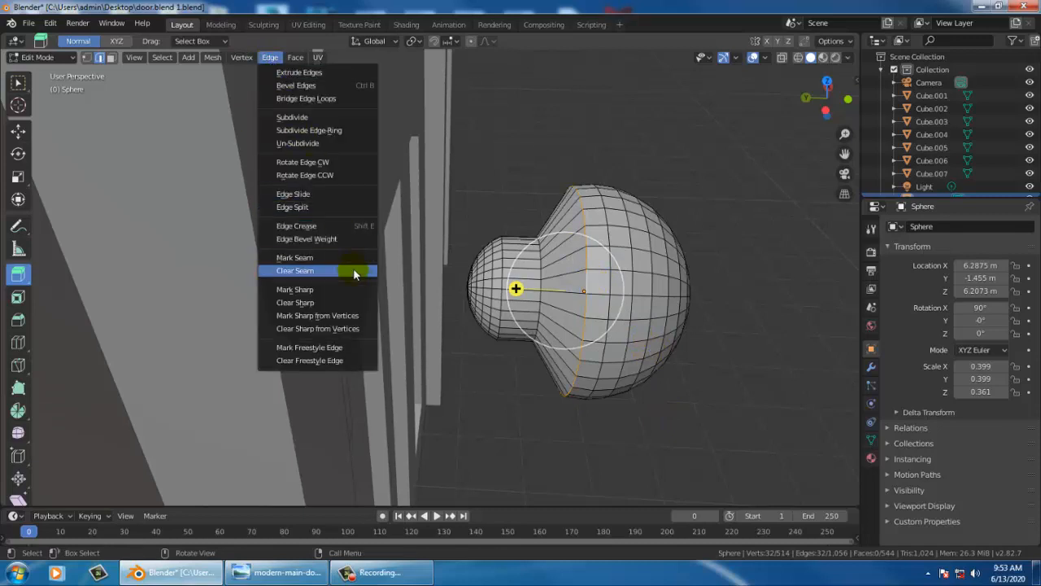
left_click(309, 84)
left_click(571, 293)
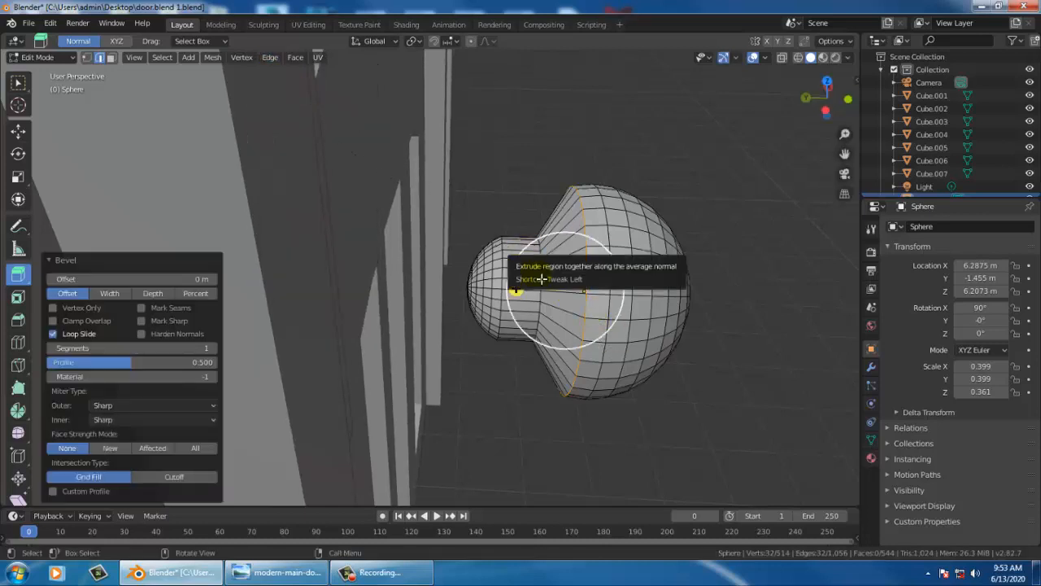
key("e")
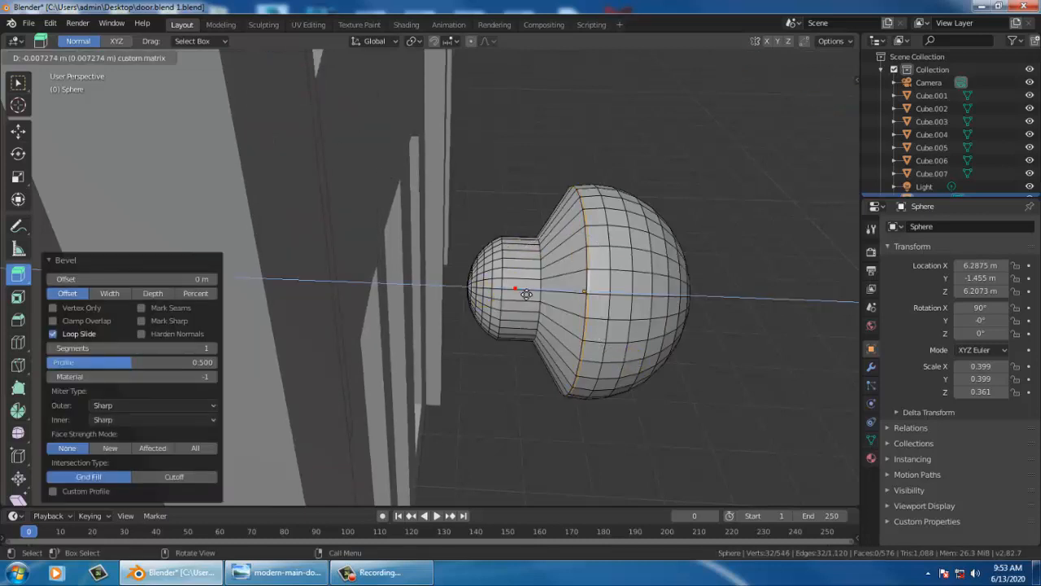
left_click(408, 308)
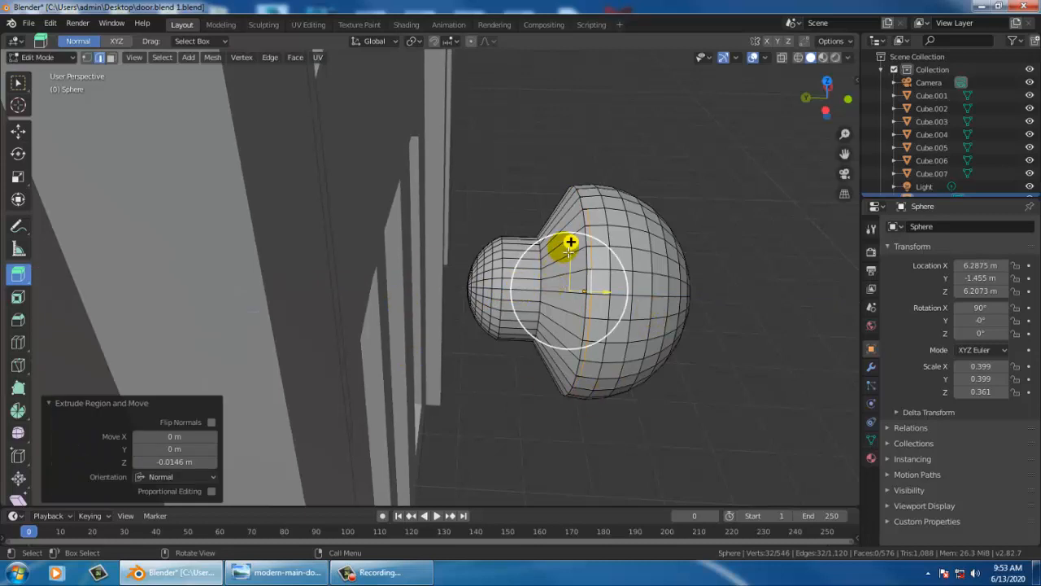
key("e")
left_click_drag(582, 268, 577, 244)
key("ctrl+z")
key("ctrl+z")
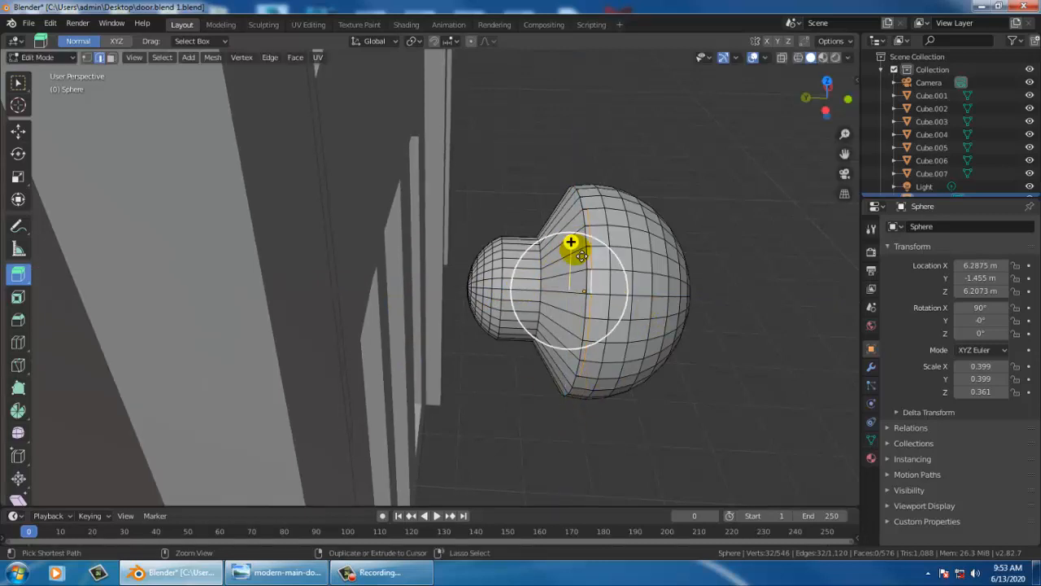
Return to Object Mode and move the whole knob about 0.762 m along Y toward the door
left_click(23, 137)
middle_click_drag(621, 249, 532, 235)
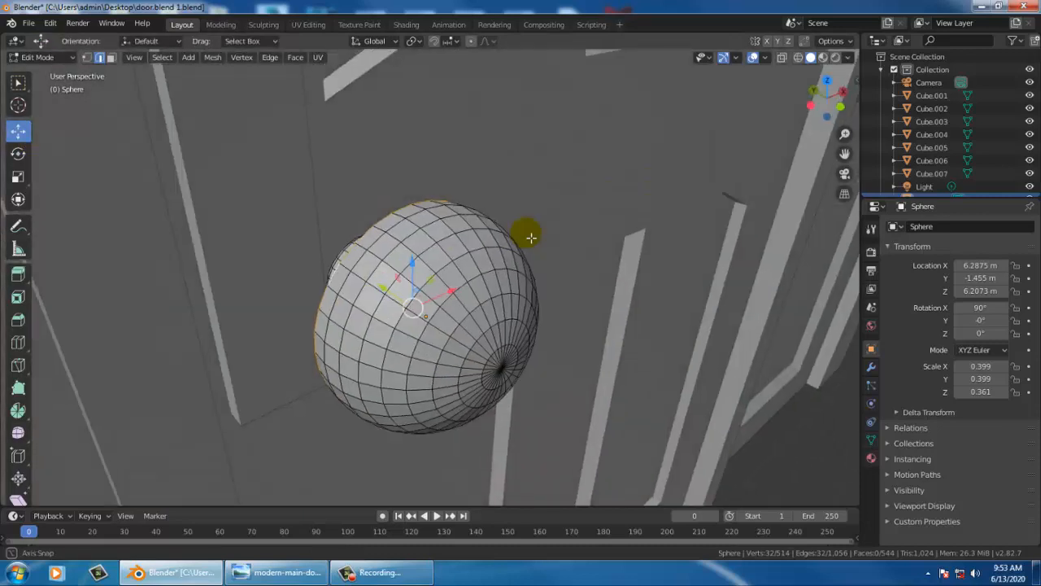
left_click(39, 57)
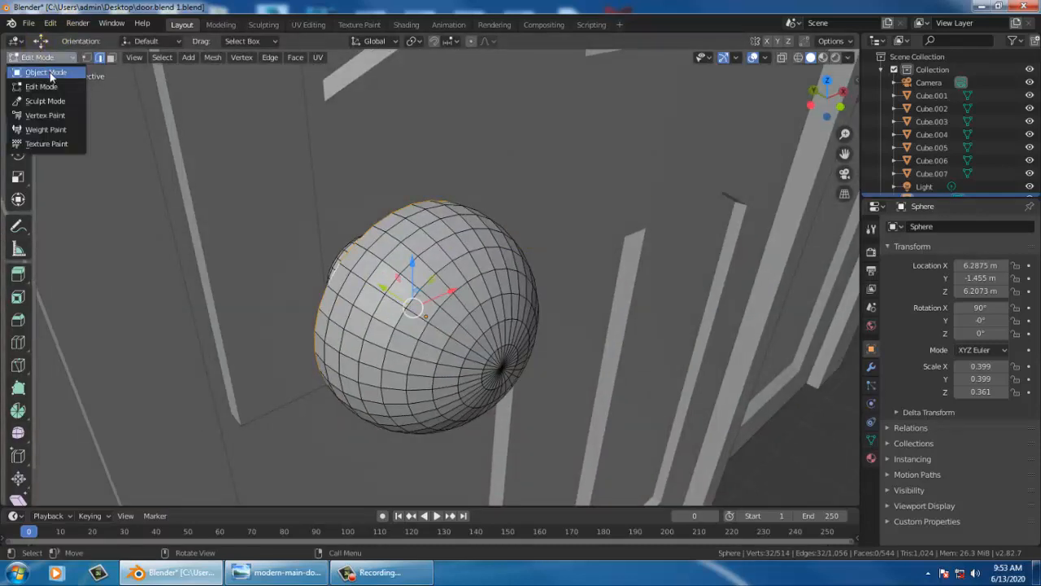
left_click(35, 70)
middle_click_drag(429, 279, 432, 289)
scroll(432, 289, "down", 5)
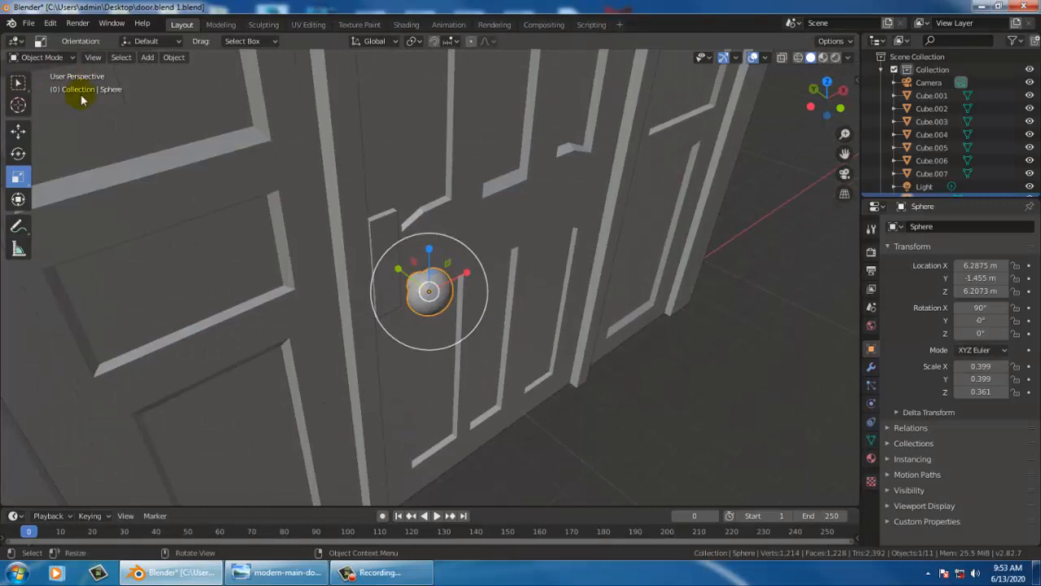
left_click(13, 133)
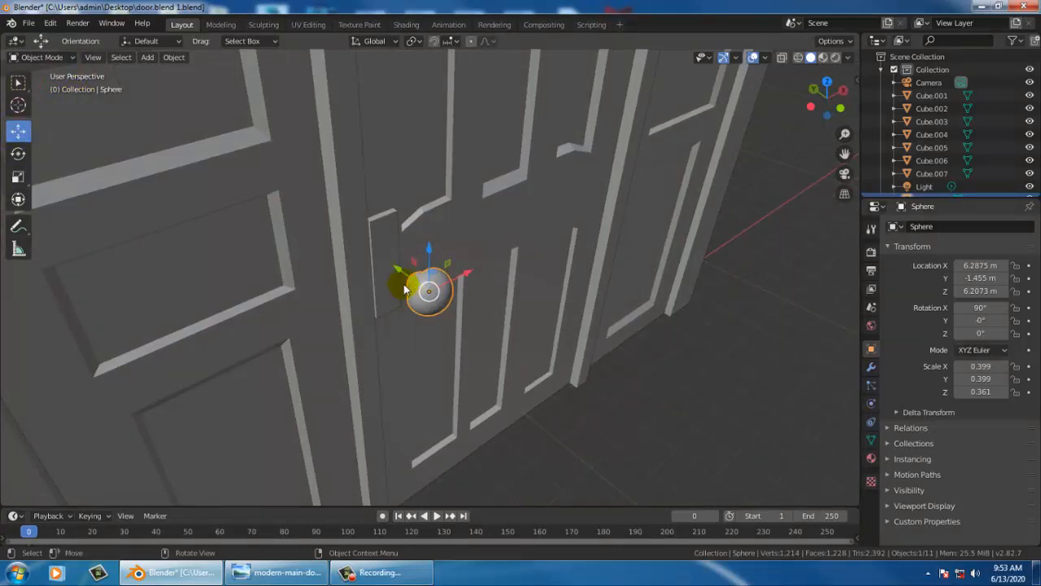
left_click_drag(401, 273, 374, 250)
Scale the knob down to 0.285, 0.285, 0.258 and position it on the handle plate at X 6.1747 m, Y -0.65016 m
middle_click_drag(374, 251, 445, 240)
scroll(363, 239, "up", 3)
left_click(19, 129)
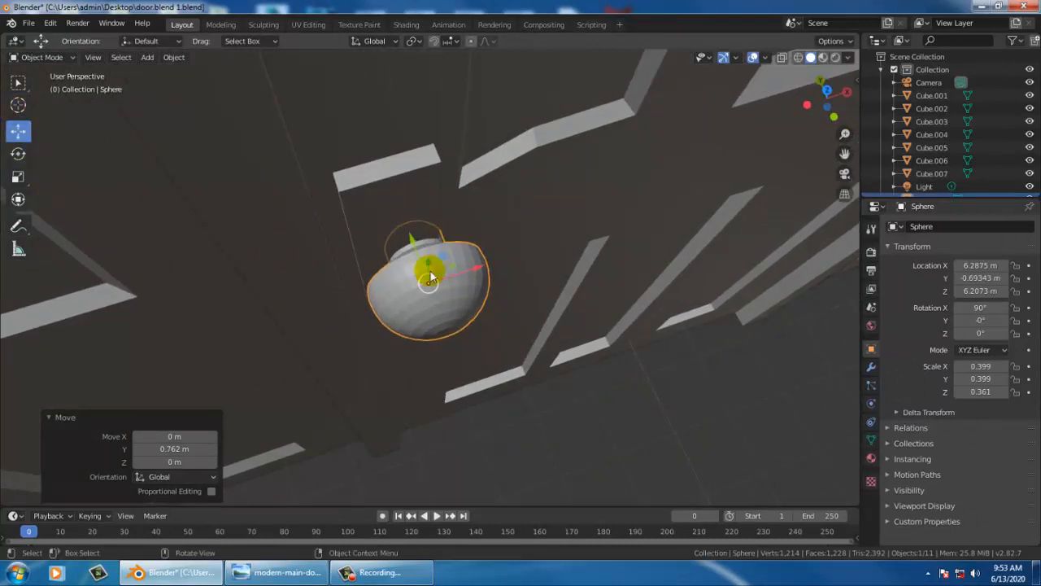
key("s")
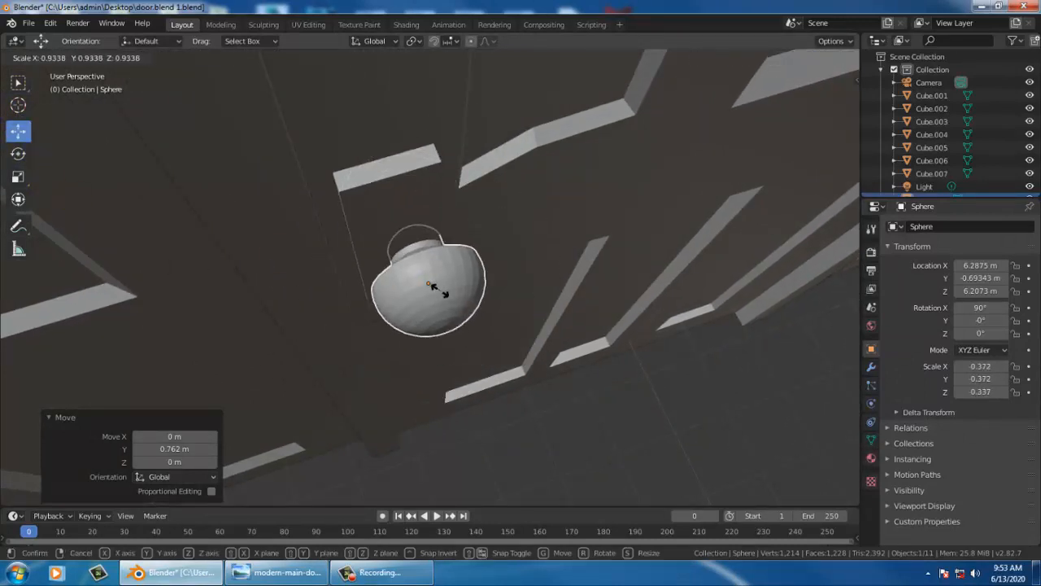
left_click(436, 289)
middle_click_drag(502, 164, 476, 241)
left_click_drag(456, 256, 437, 242)
middle_click_drag(437, 242, 398, 241)
scroll(417, 235, "up", 3)
mouse_move(411, 247)
left_mouse_down()
mouse_move(429, 254)
mouse_move(402, 245)
left_mouse_up()
scroll(527, 292, "up", 1)
scroll(527, 293, "down", 7)
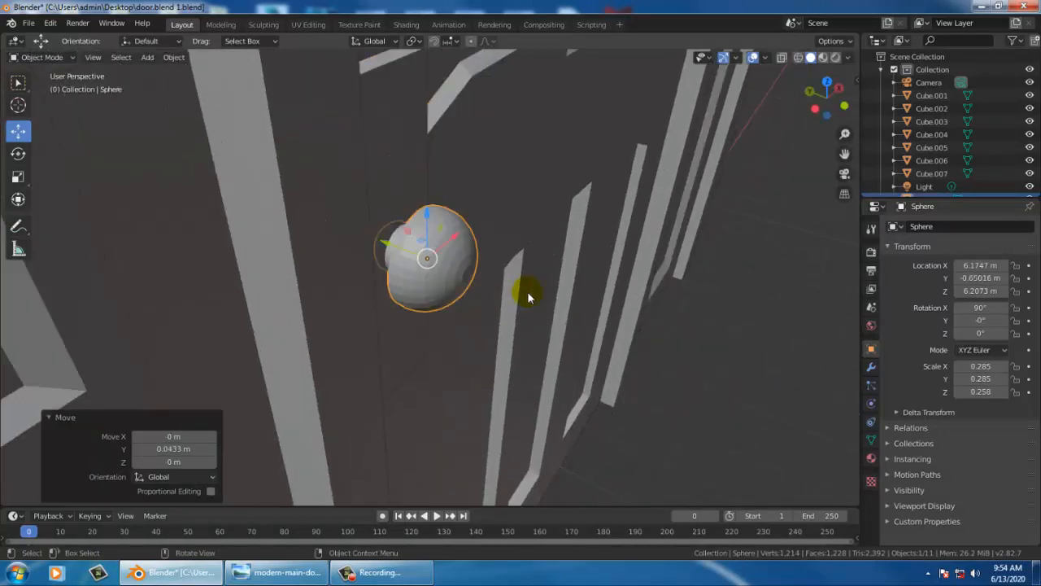
Examine the whole door assembly with the knob in place, checking the upper transom and the side panel beside the door
middle_click_drag(465, 263, 420, 236)
scroll(423, 248, "down", 5)
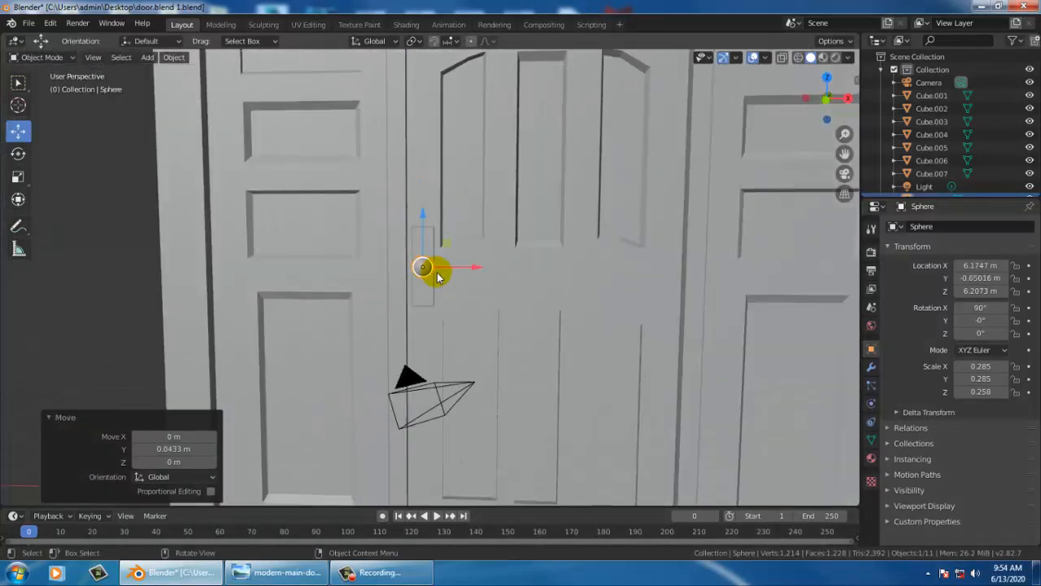
middle_click_drag(612, 215, 652, 255)
scroll(597, 257, "up", 2)
scroll(592, 261, "down", 5)
left_click(362, 168)
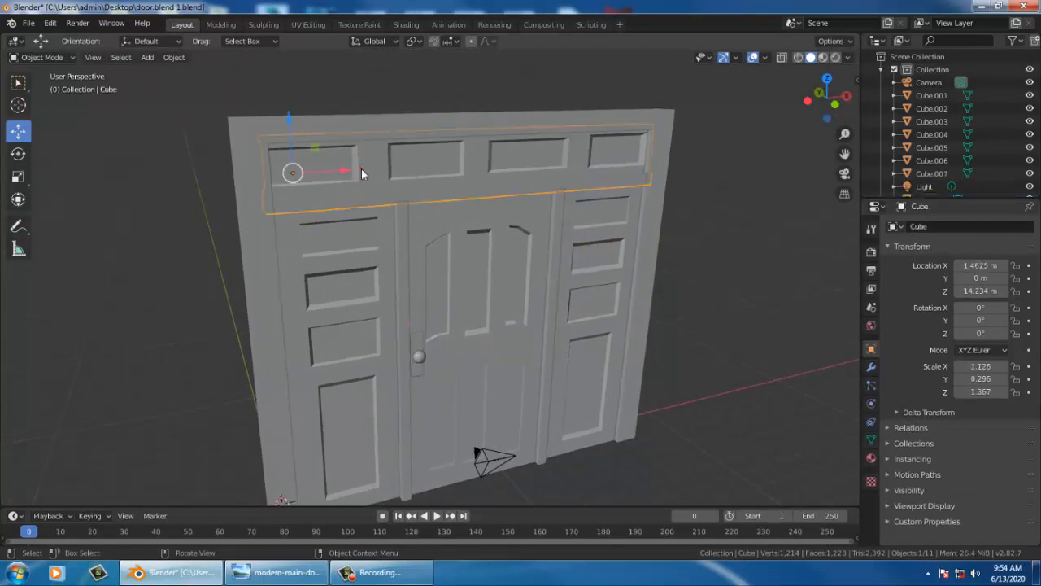
left_click(549, 233)
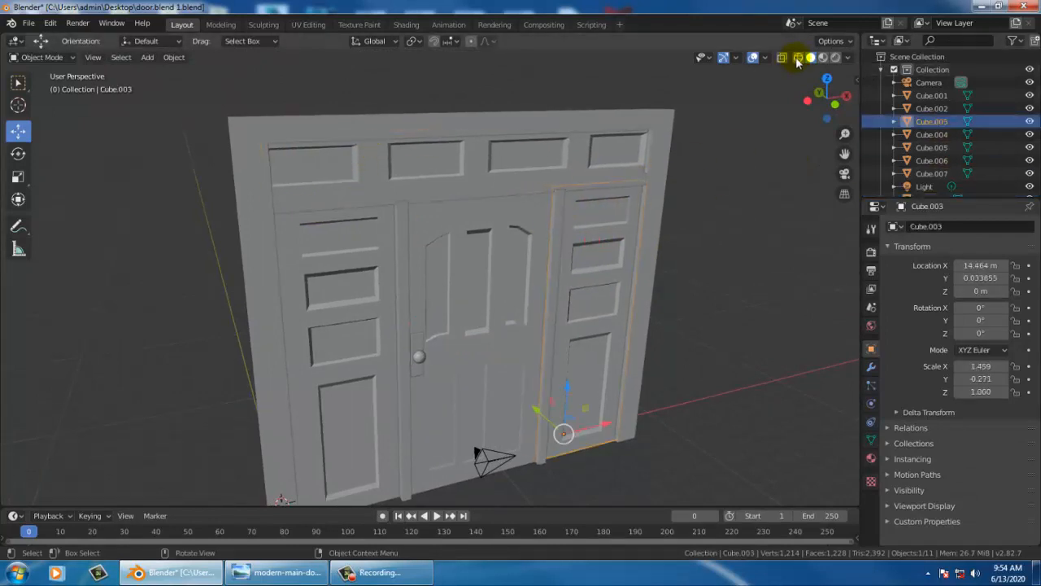
Compare the model in wireframe with the reference photo, return to solid shading and check the viewport shading options
left_click(798, 58)
left_click(811, 58)
left_click(798, 58)
left_click(265, 572)
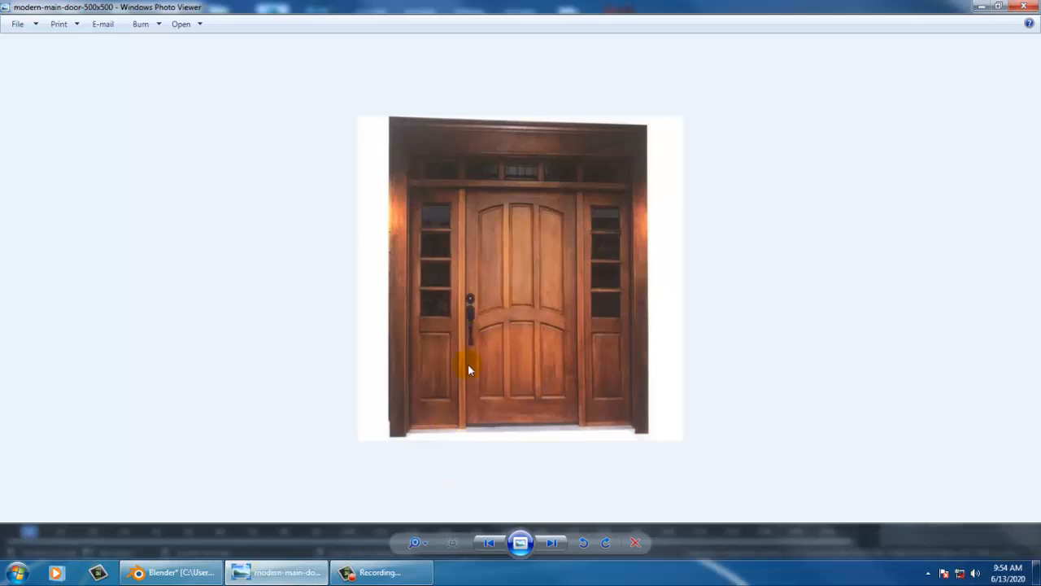
left_click(290, 570)
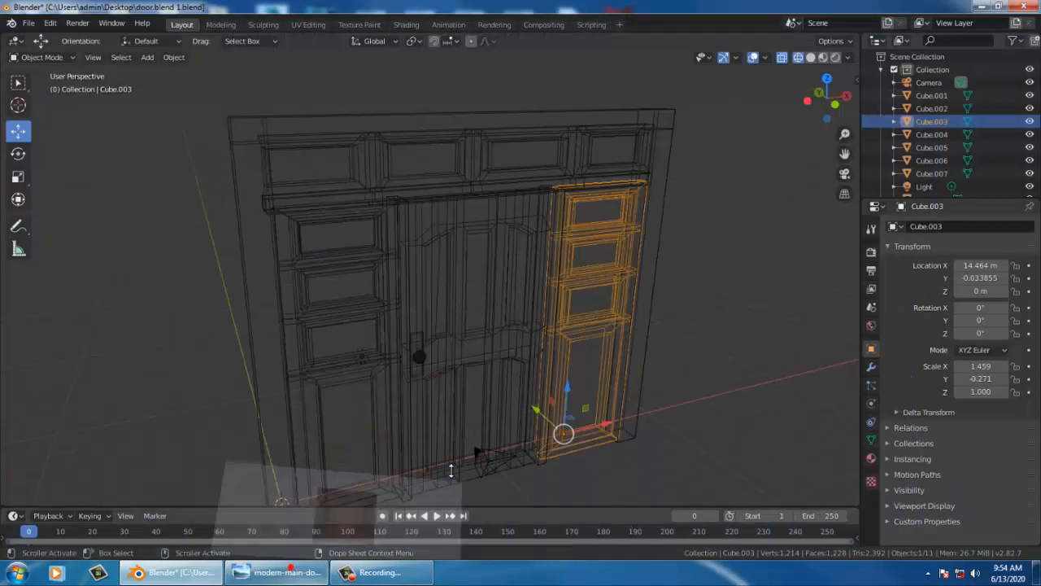
left_click(811, 59)
left_click(845, 58)
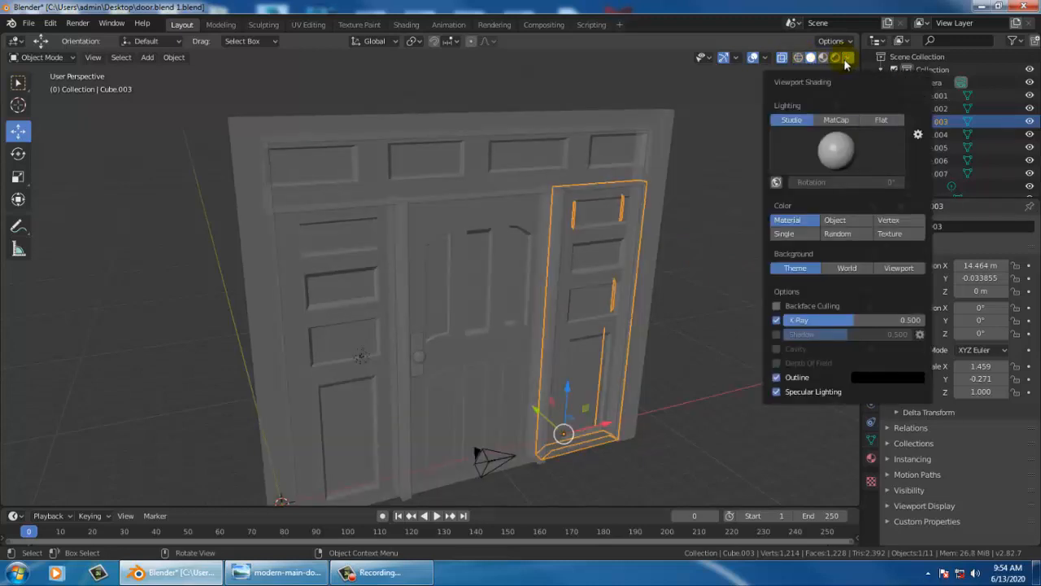
left_click(664, 360)
Select the transom panel above the door and open its material settings
left_click(388, 174)
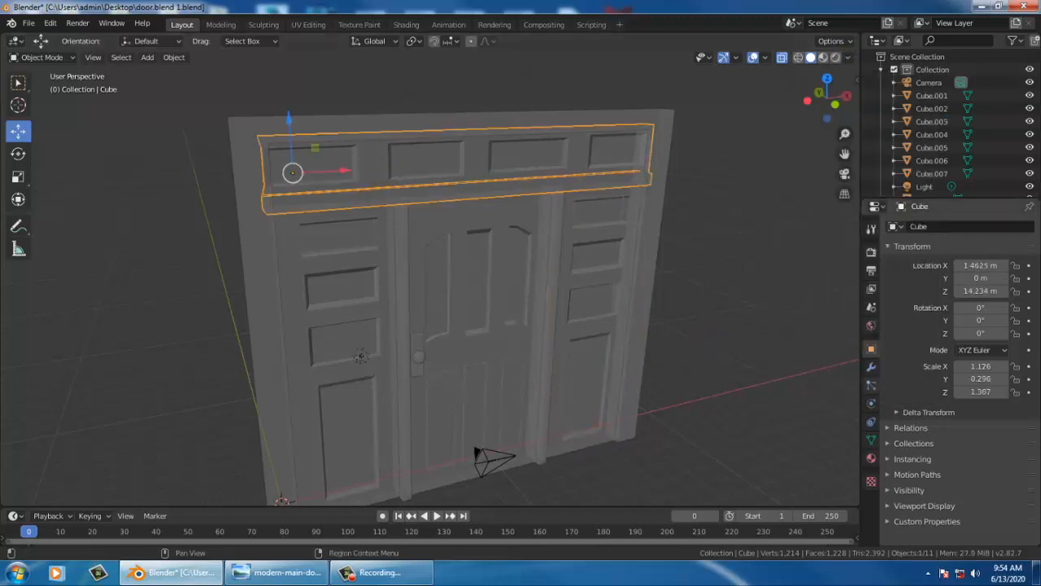
left_click(873, 370)
left_click(873, 329)
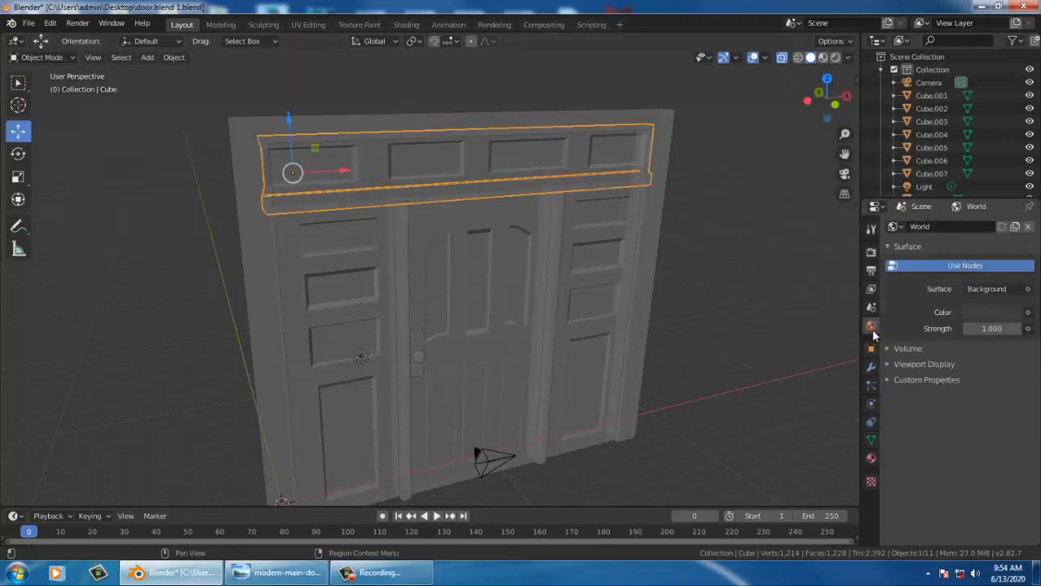
left_click(871, 350)
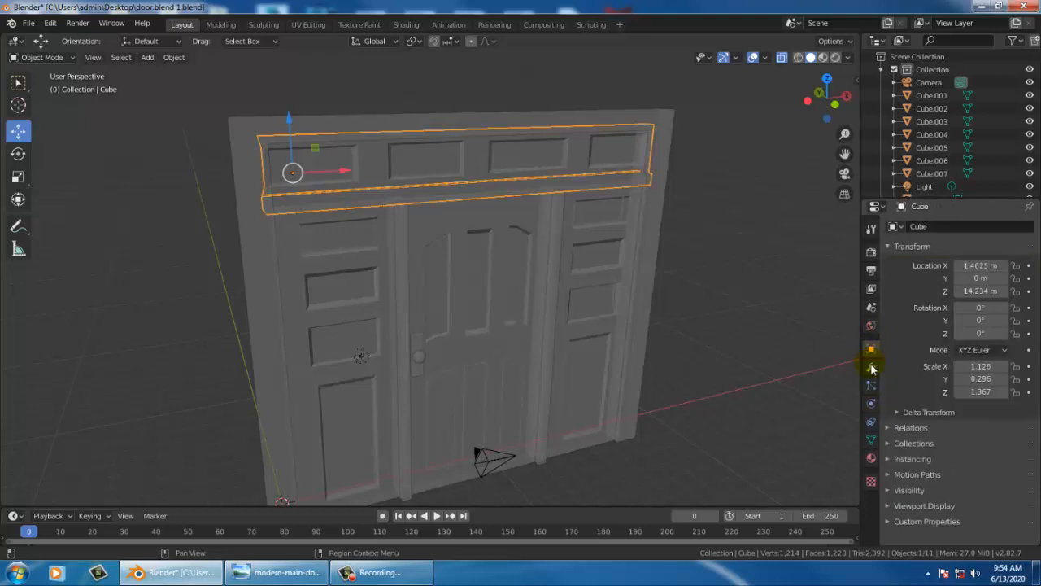
left_click(873, 369)
left_click(872, 386)
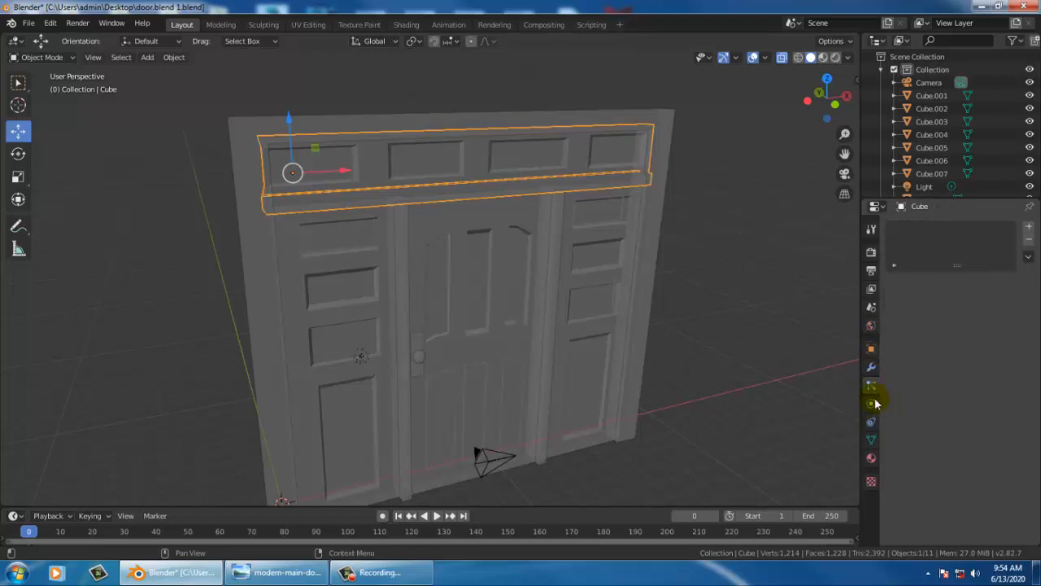
left_click(872, 403)
left_click(870, 422)
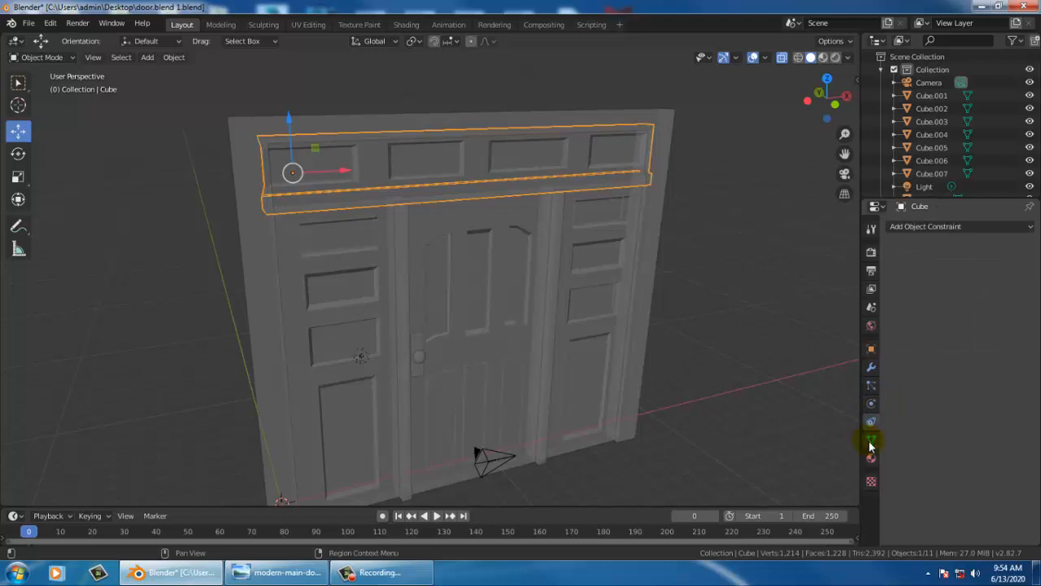
left_click(869, 440)
left_click(871, 459)
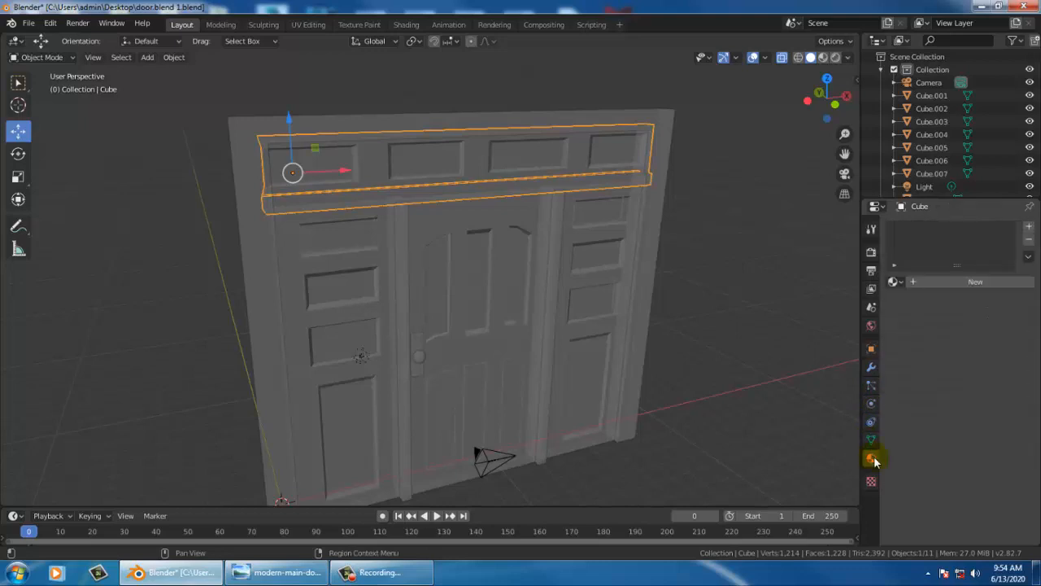
Create a material with an orange base colour on the transom panel and make a copy of it
left_click(912, 282)
left_click(981, 414)
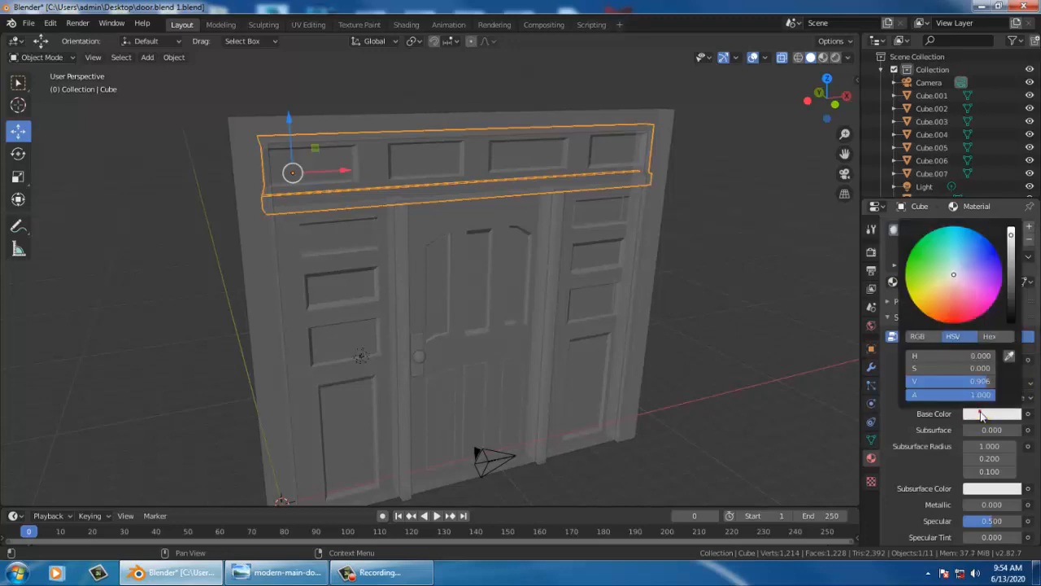
mouse_move(947, 297)
left_mouse_down()
mouse_move(944, 280)
mouse_move(912, 261)
mouse_move(920, 304)
mouse_move(933, 312)
left_mouse_up()
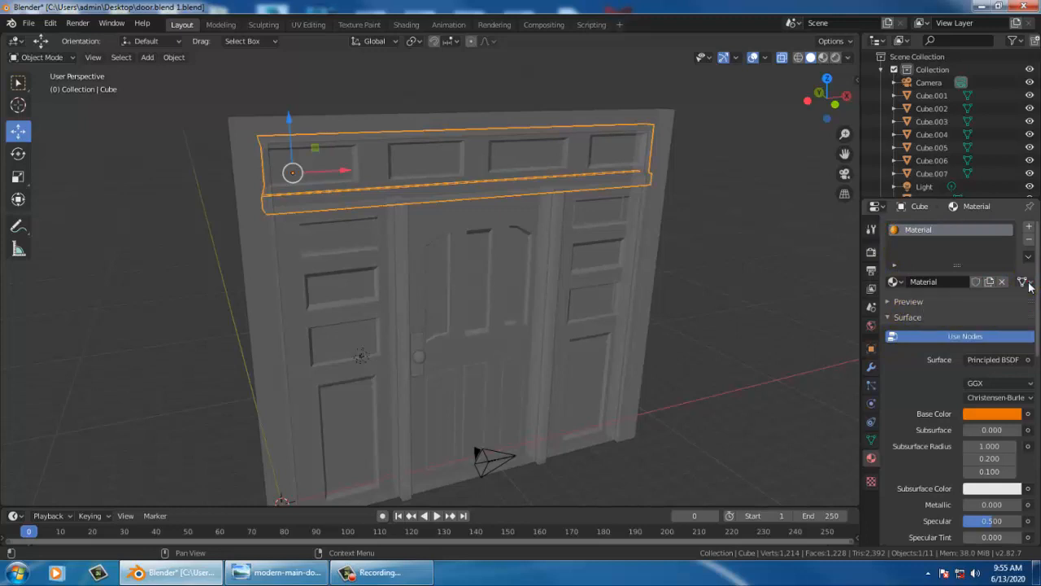
left_click(903, 281)
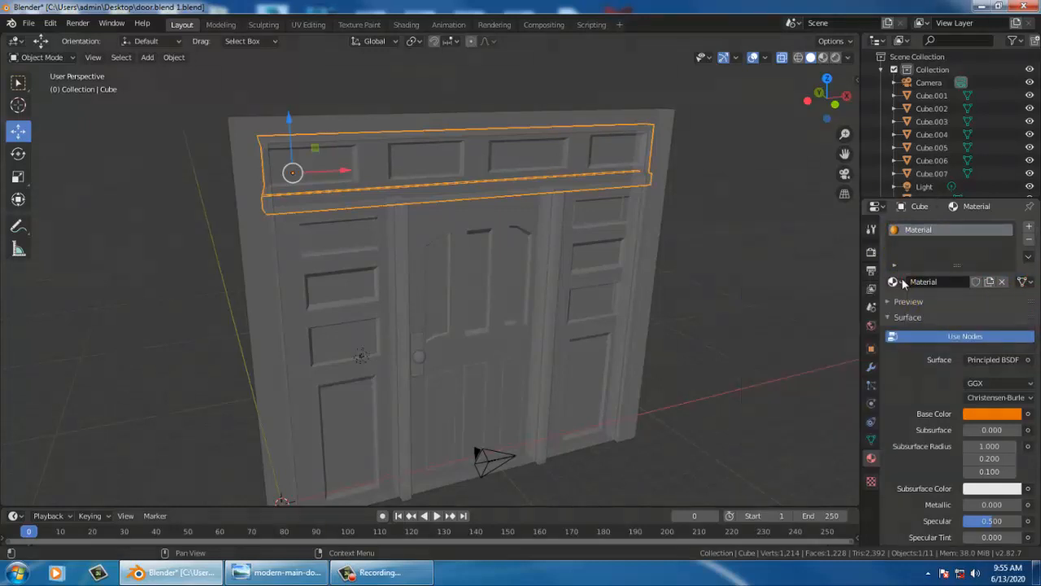
left_click(1024, 281)
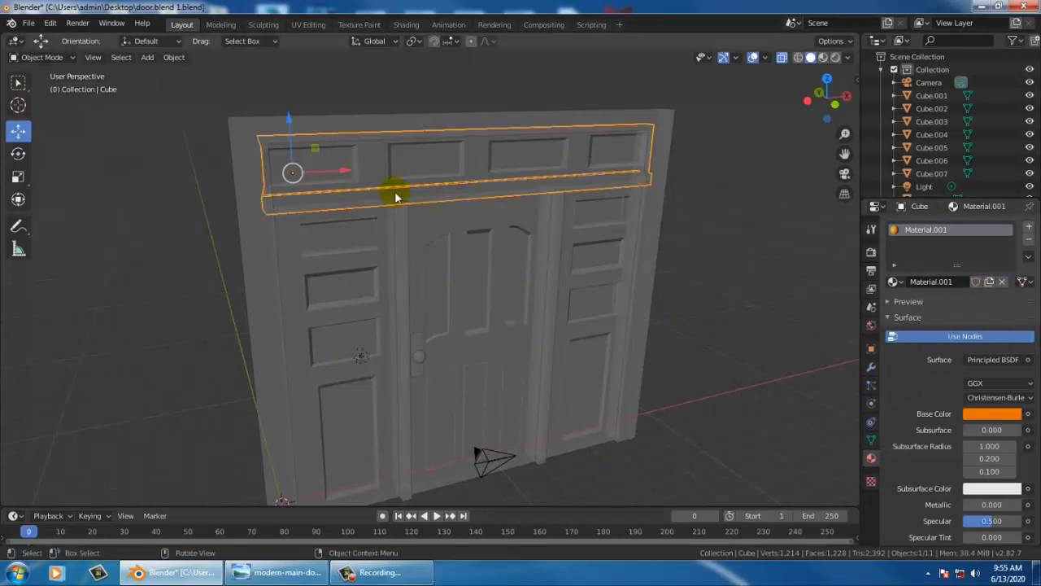
Shade the transom panel smooth and reassign Material.001 to it
right_click(365, 150)
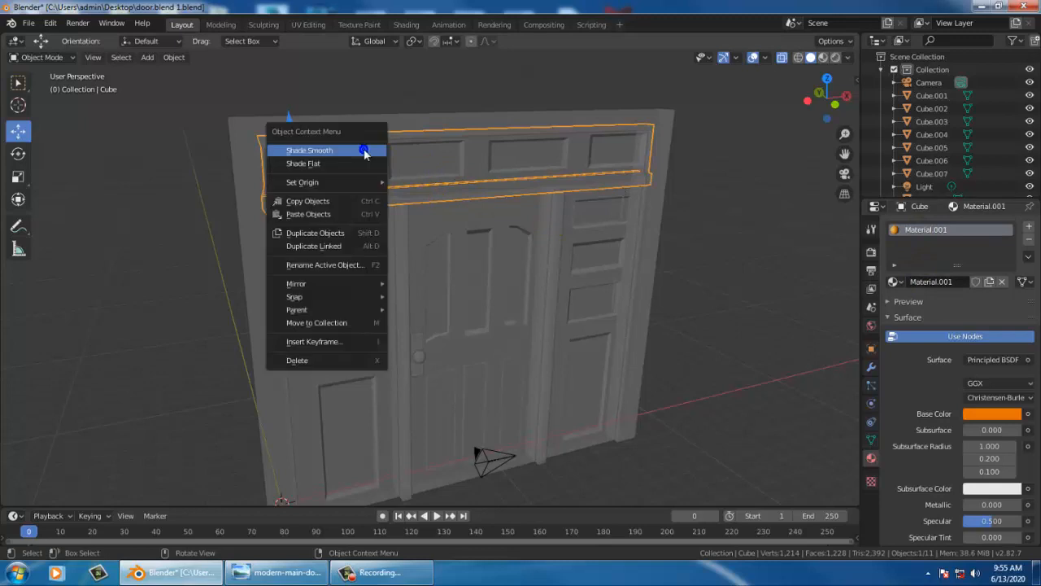
left_click(370, 152)
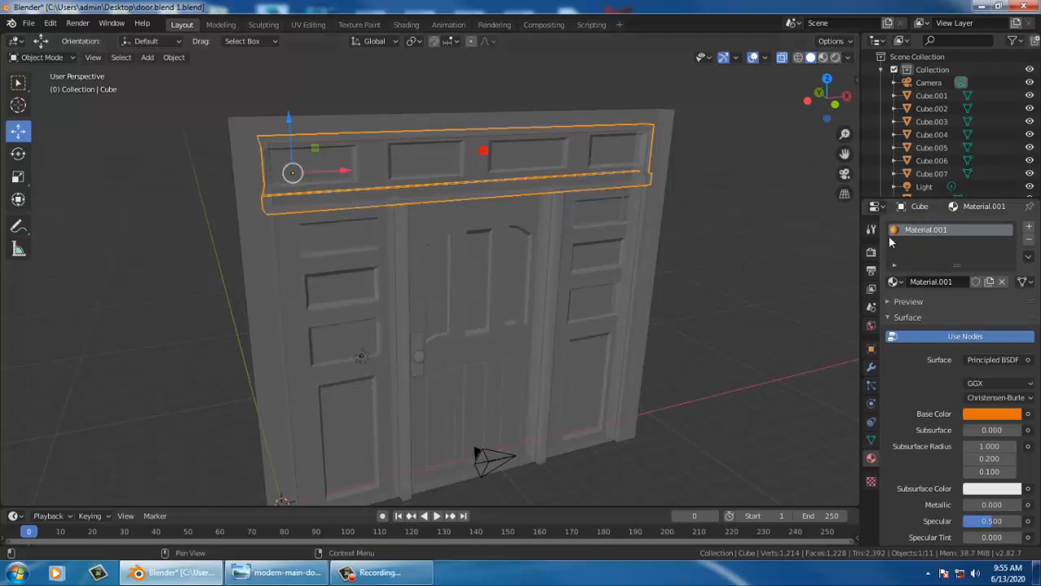
scroll(965, 431, "down", 4)
scroll(965, 431, "up", 4)
left_click(892, 282)
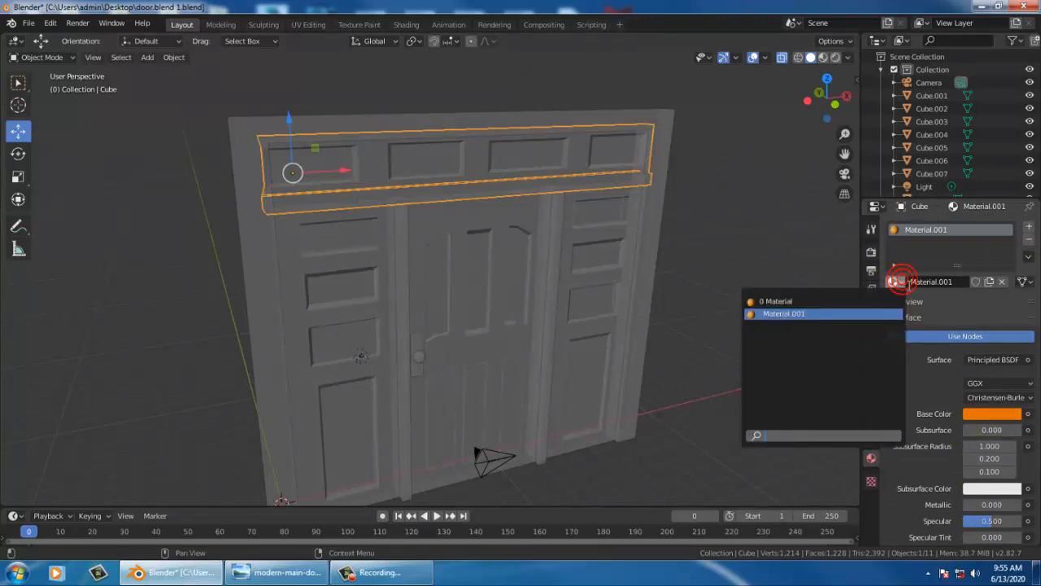
left_click(785, 314)
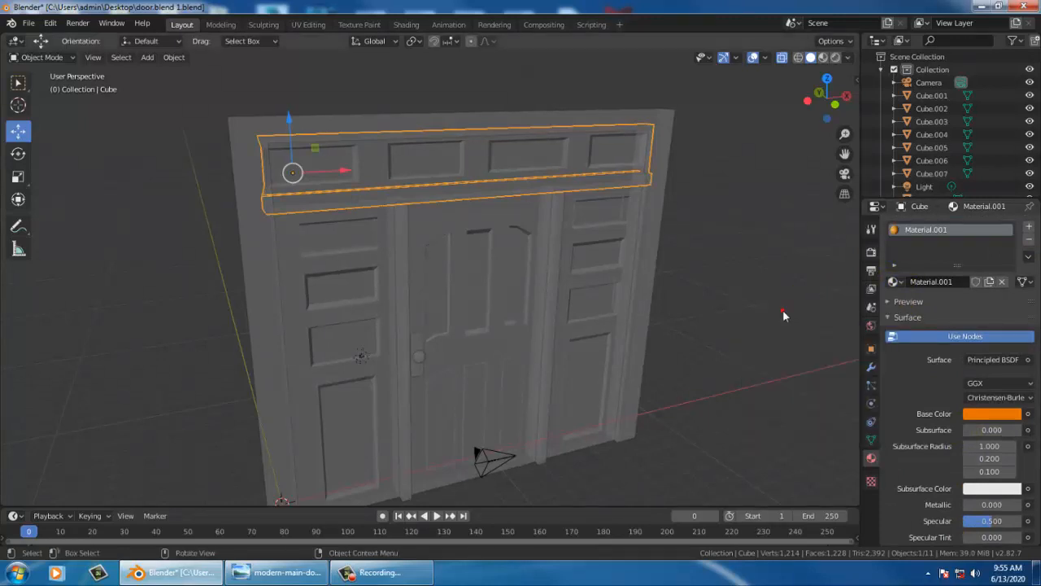
Link the transom panel's material slot to the object and assign Material.001 to it
left_click(894, 265)
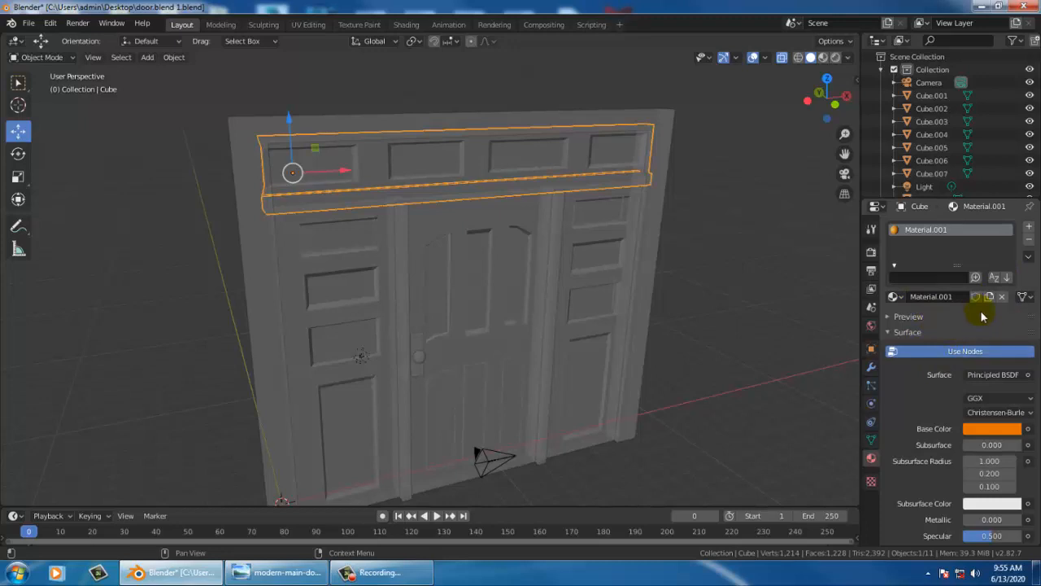
left_click(1024, 296)
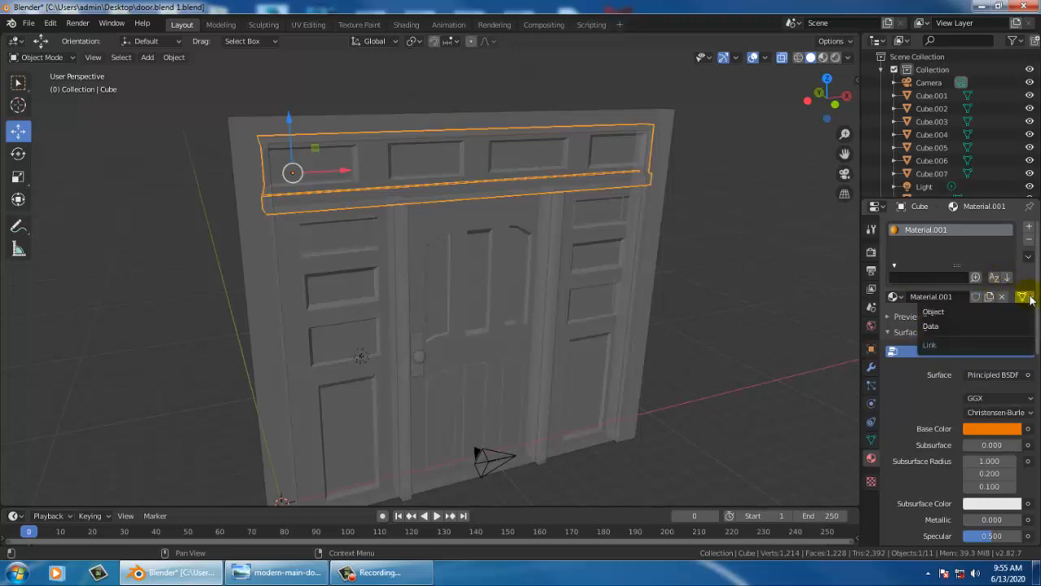
left_click(934, 311)
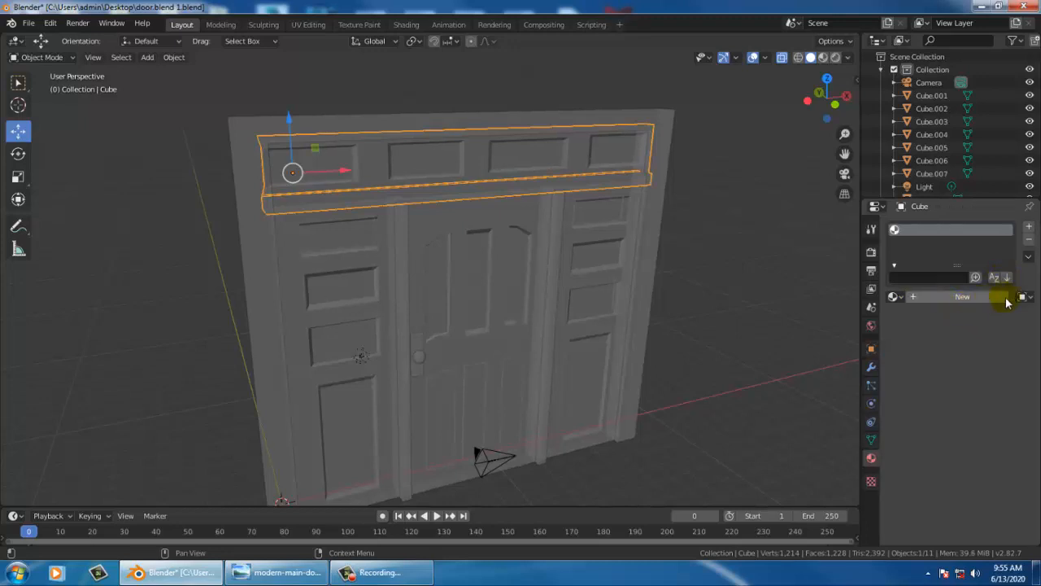
left_click(917, 296)
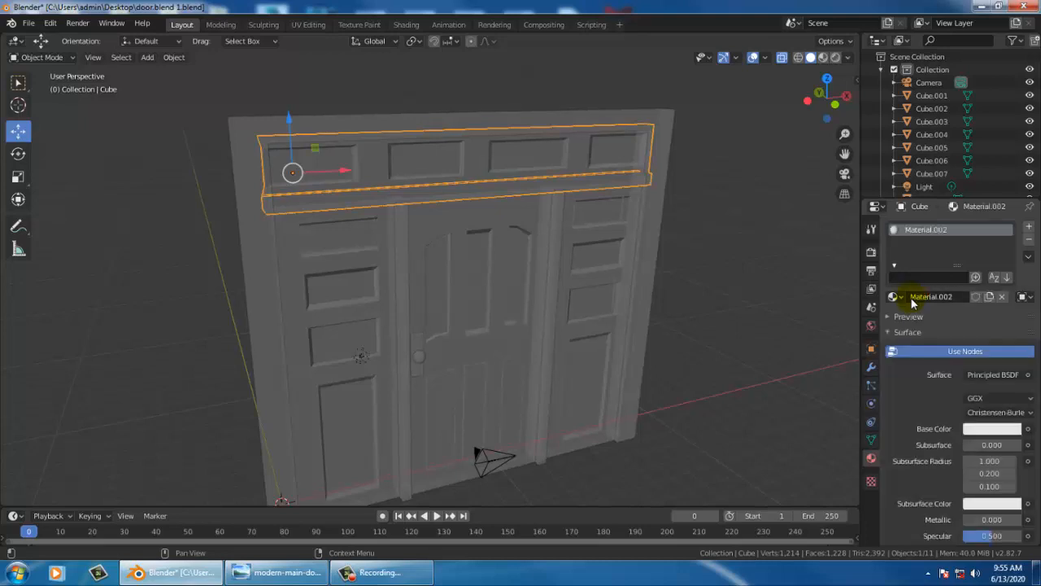
left_click(895, 297)
left_click(899, 296)
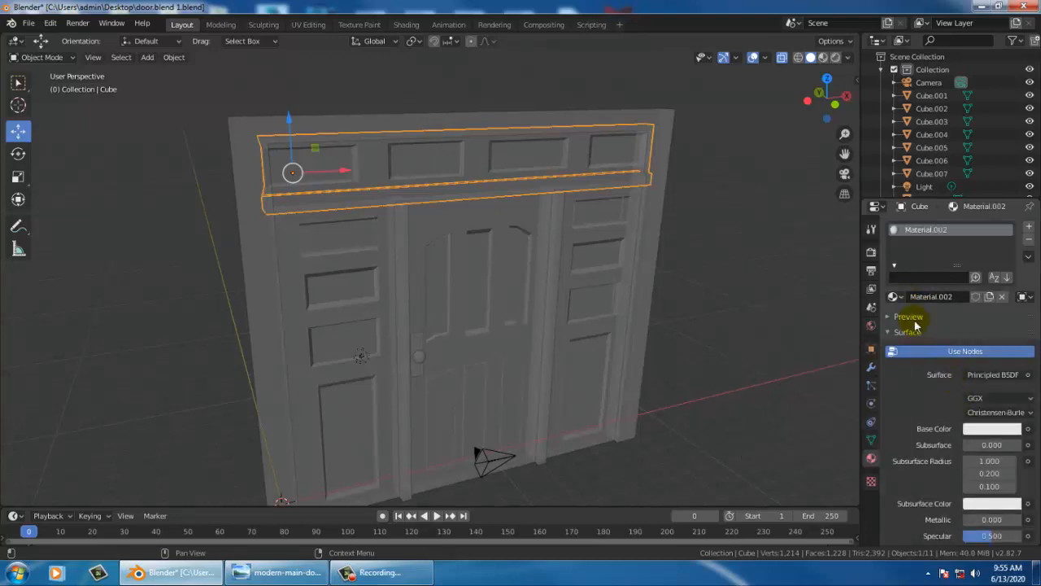
left_click(899, 296)
left_click(842, 326)
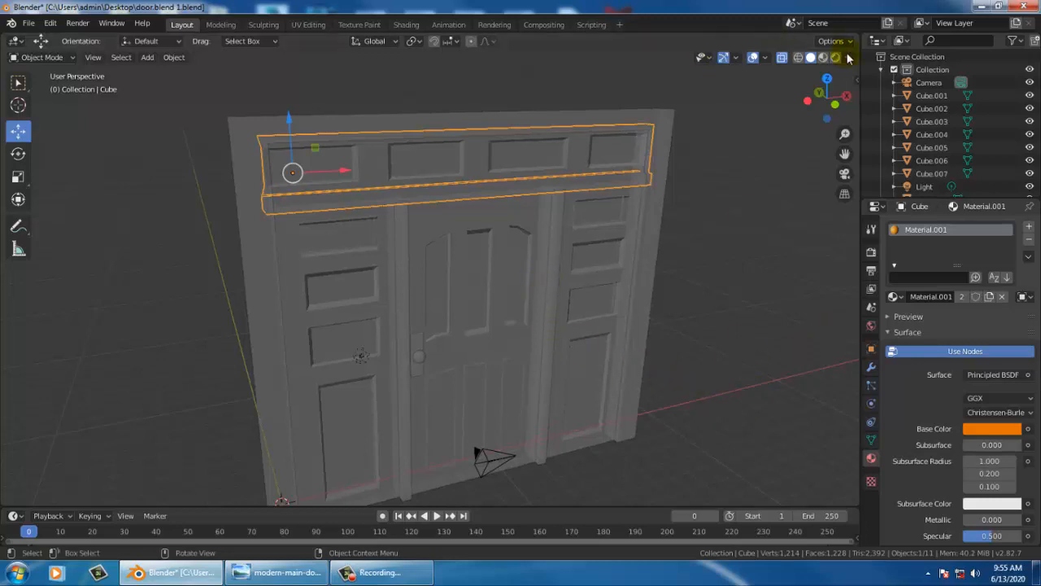
In material preview shading, give the side panel on the handle side a new material with a light orange base colour, saturation 0.677
left_click(823, 58)
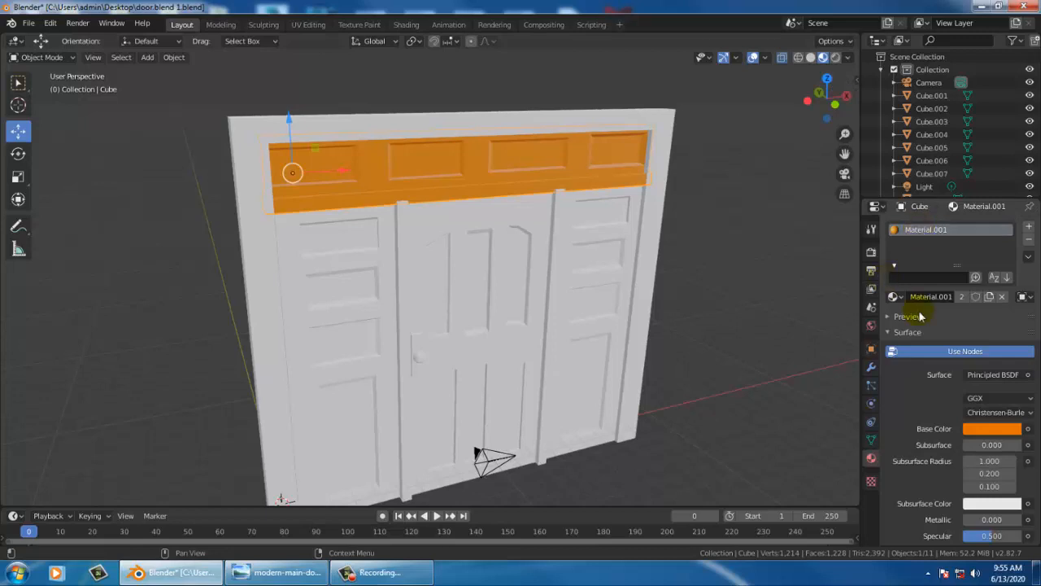
left_click(315, 264)
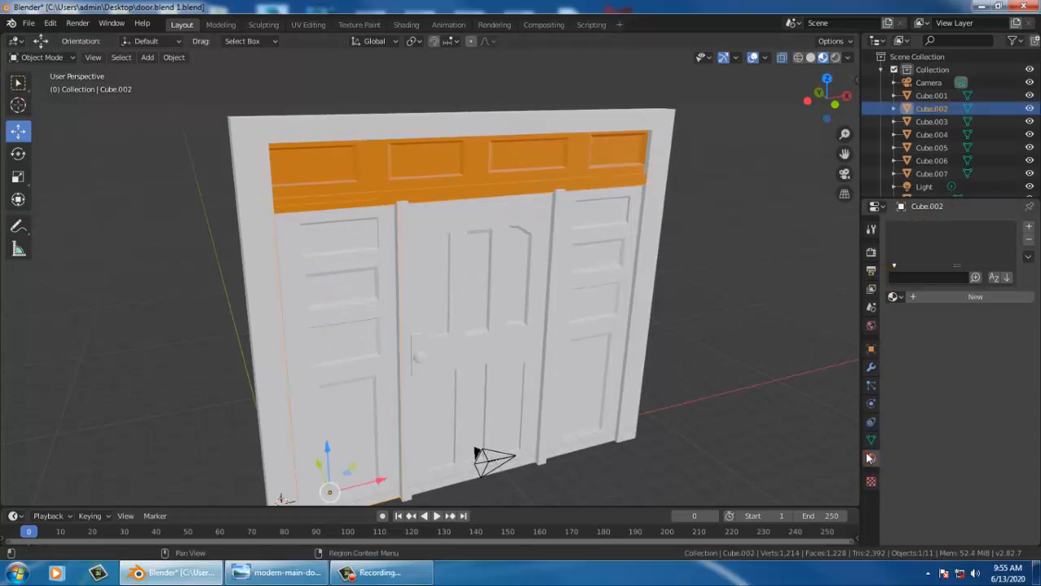
left_click(898, 296)
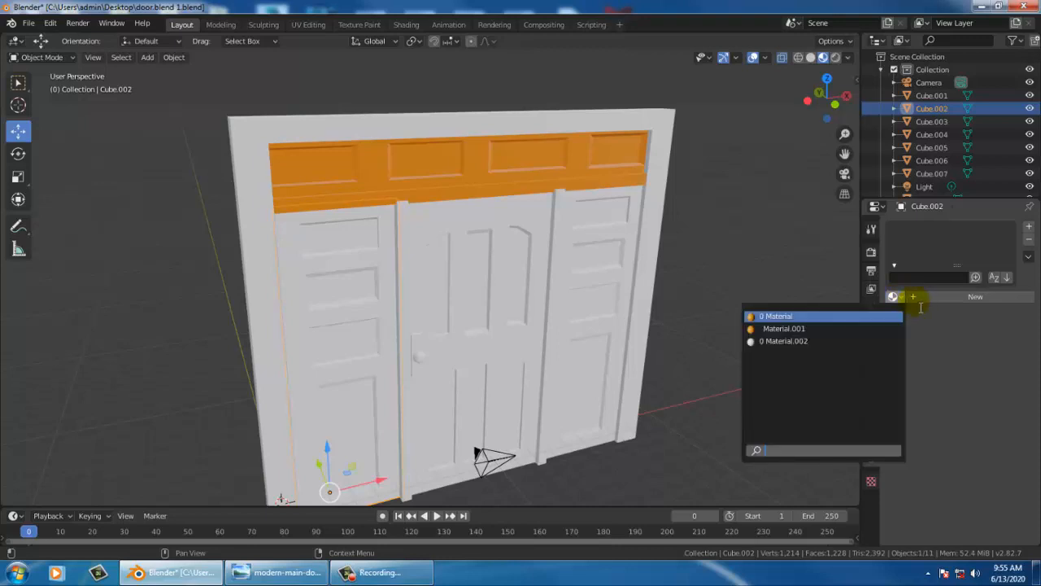
left_click(925, 297)
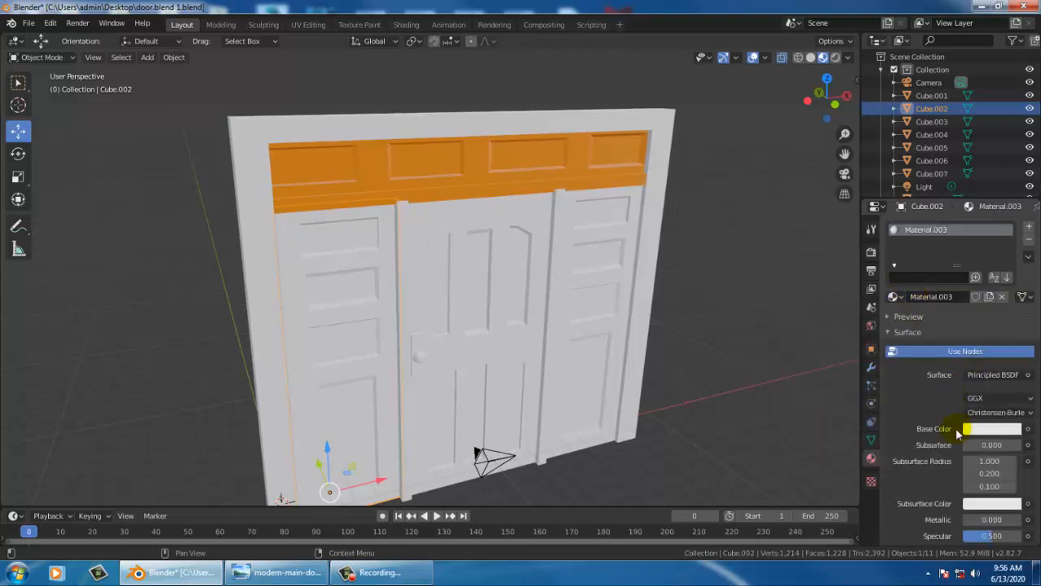
left_click(993, 429)
left_click(936, 322)
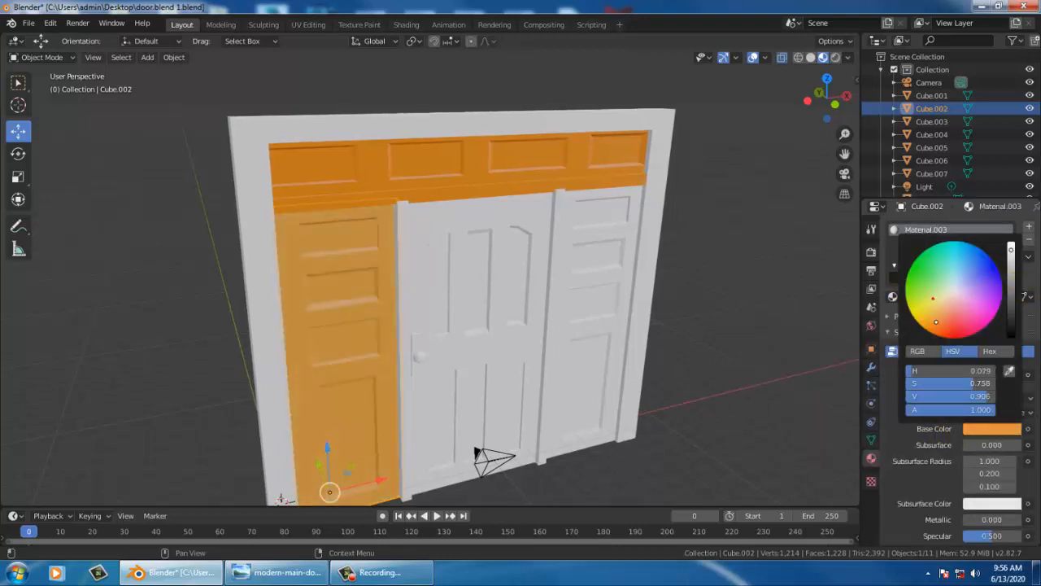
left_click_drag(936, 322, 936, 319)
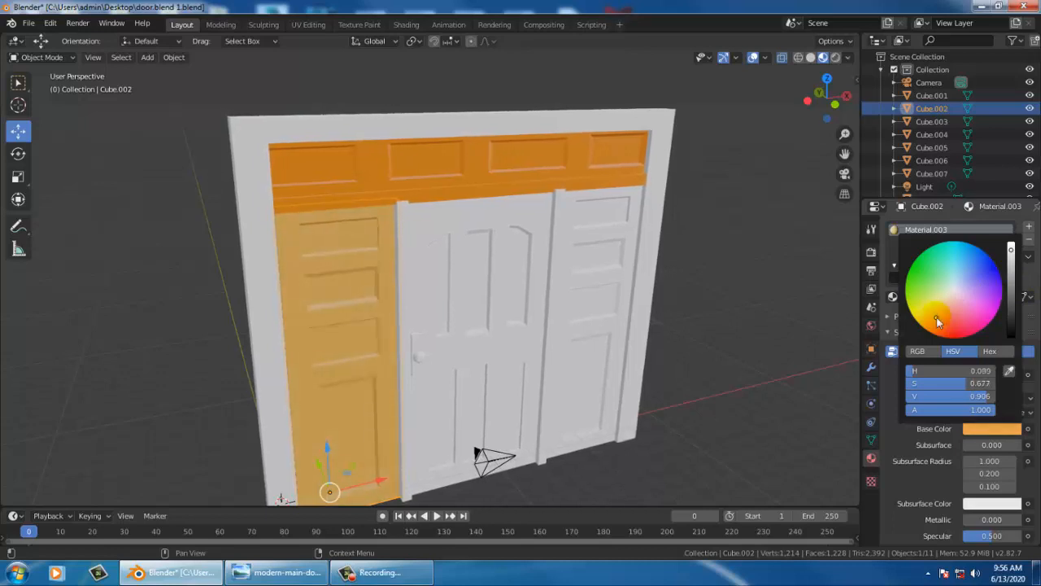
Give the central door a new material and sample its base colour from the light orange side panel
left_click(499, 274)
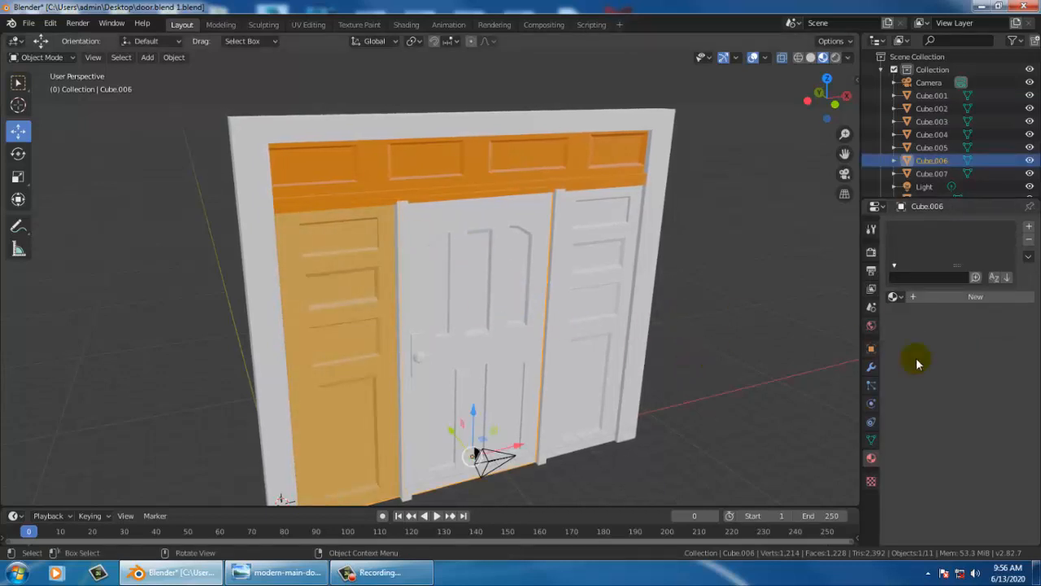
left_click(911, 298)
left_click(992, 429)
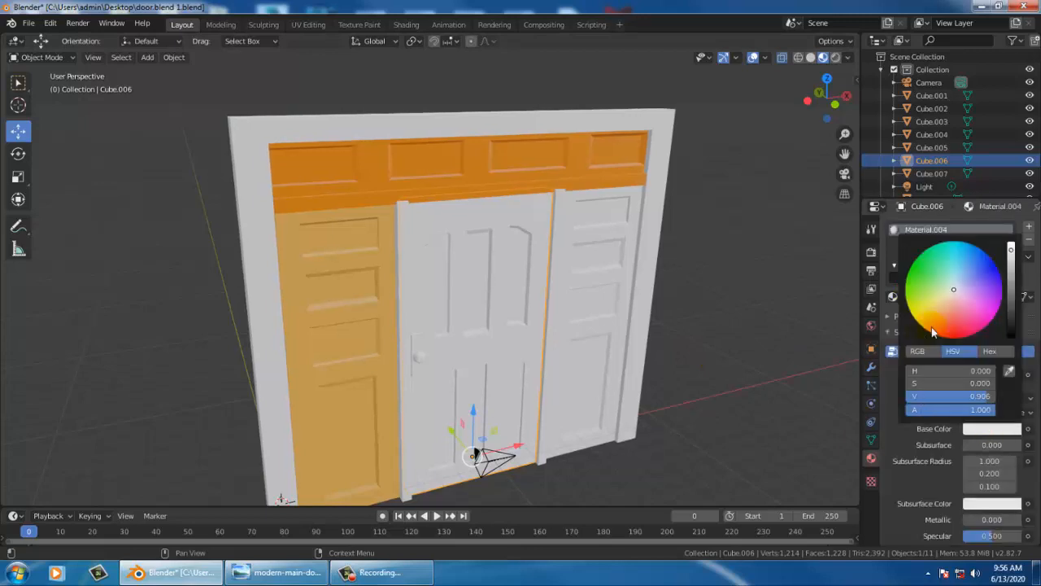
left_click_drag(939, 307, 926, 328)
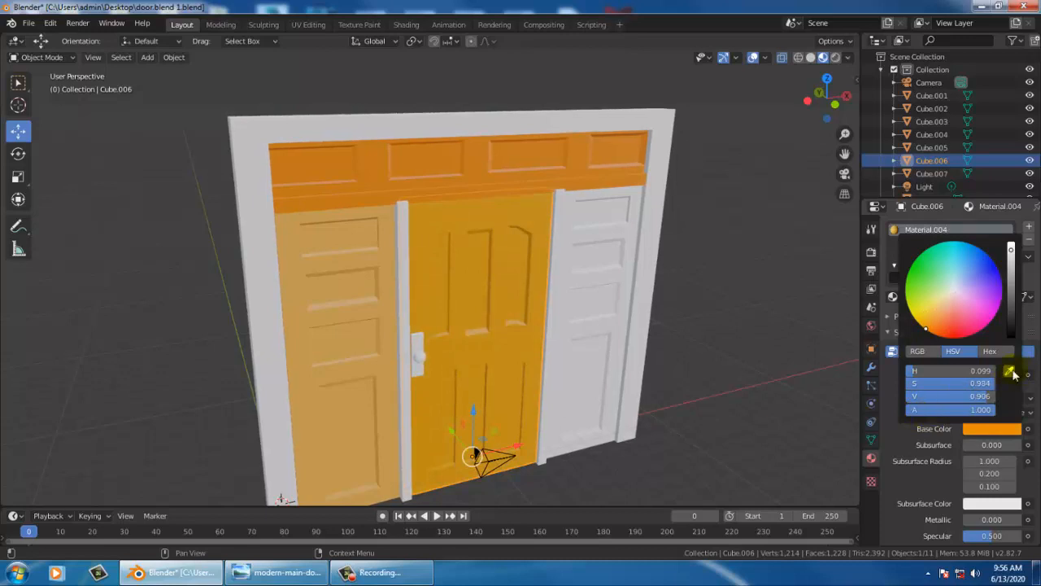
left_click(370, 341)
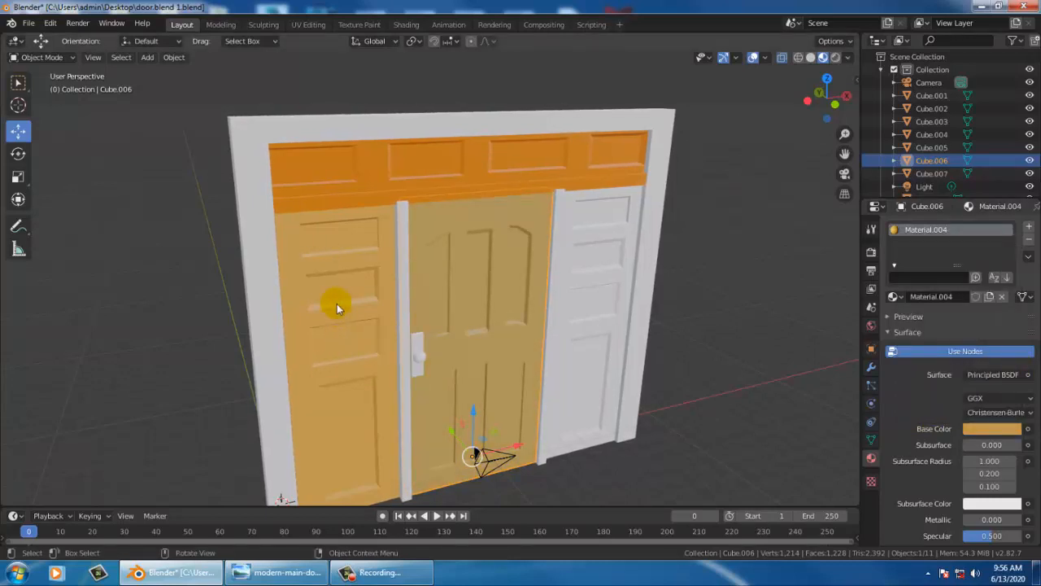
Give the remaining white side panel a new material and sample its base colour from the opposite side panel
left_click(552, 310)
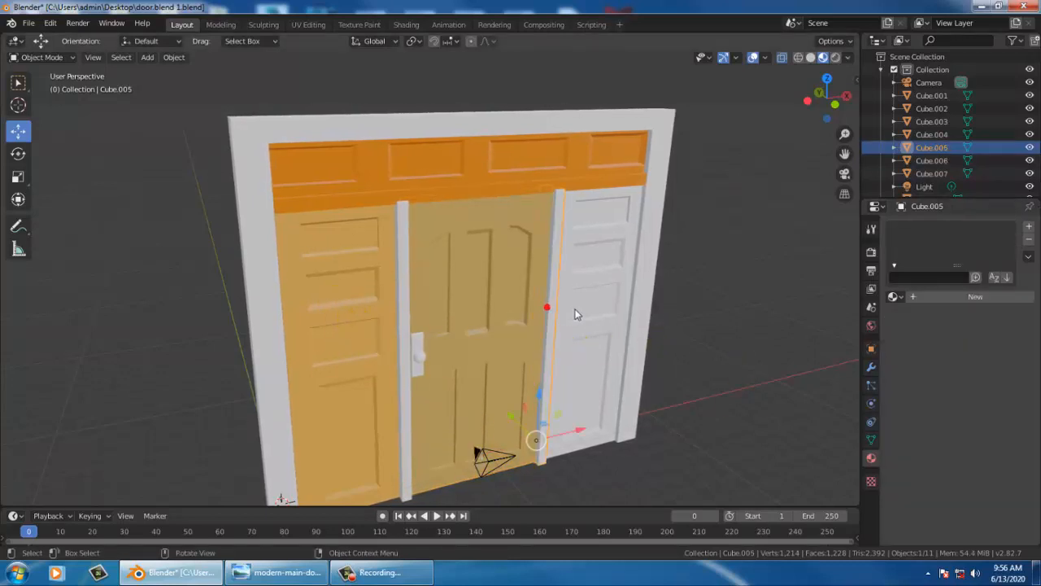
left_click(912, 297)
left_click(992, 429)
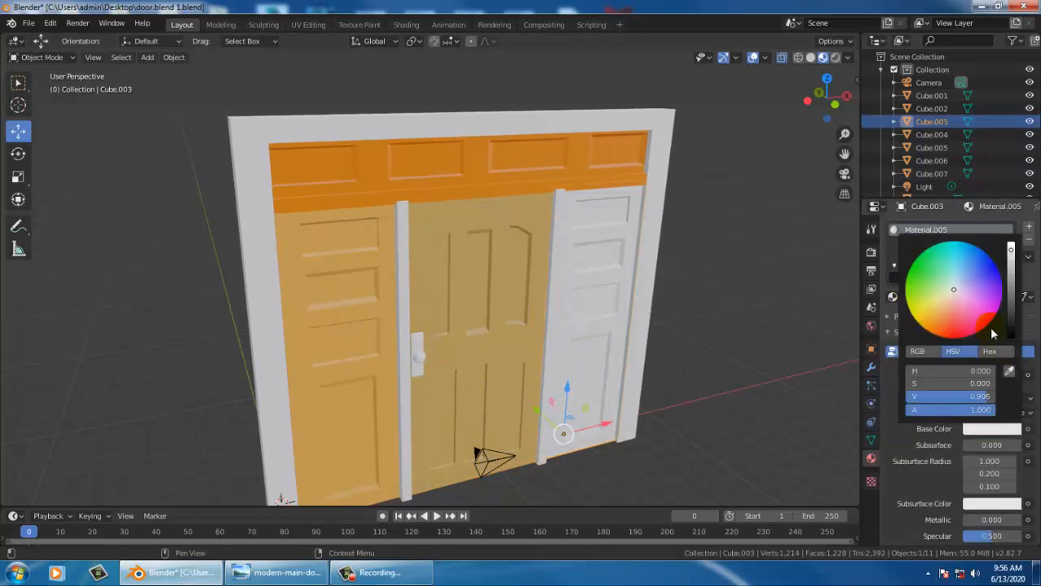
left_click_drag(991, 330, 917, 317)
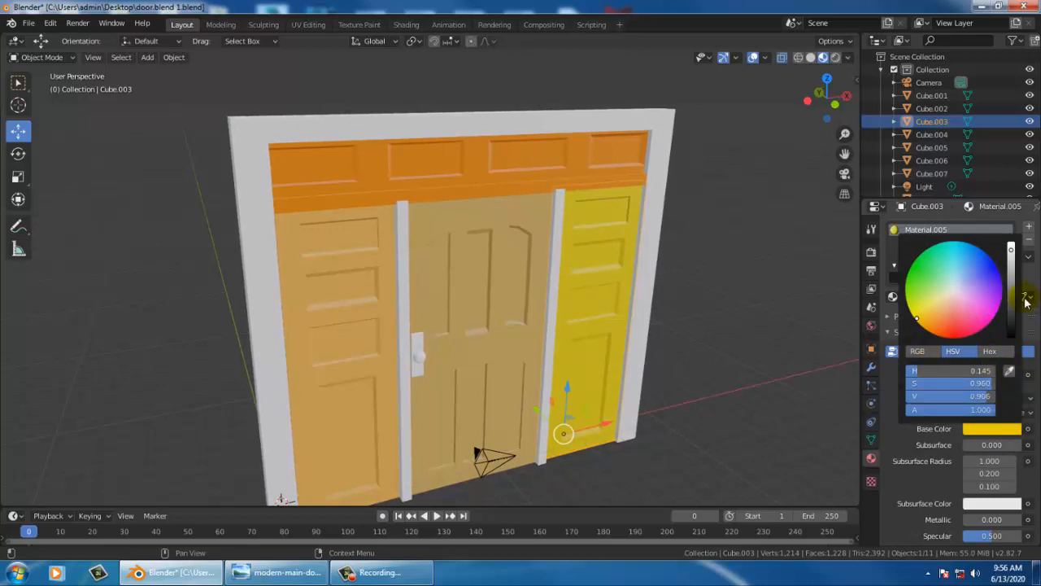
left_click(1010, 372)
left_click(370, 352)
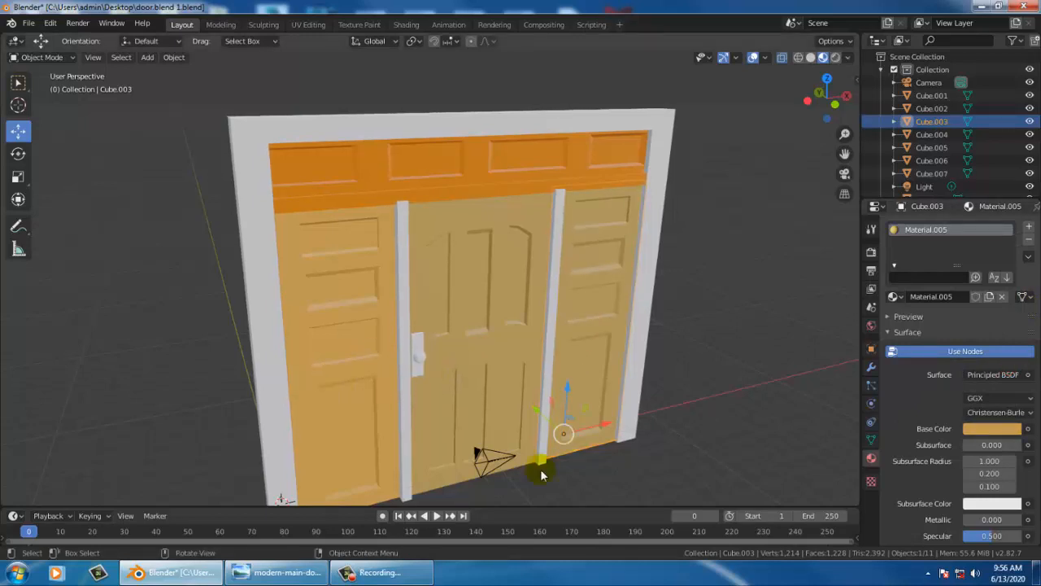
Resample the base colour of the handle-side panel from the central door
left_click(382, 356)
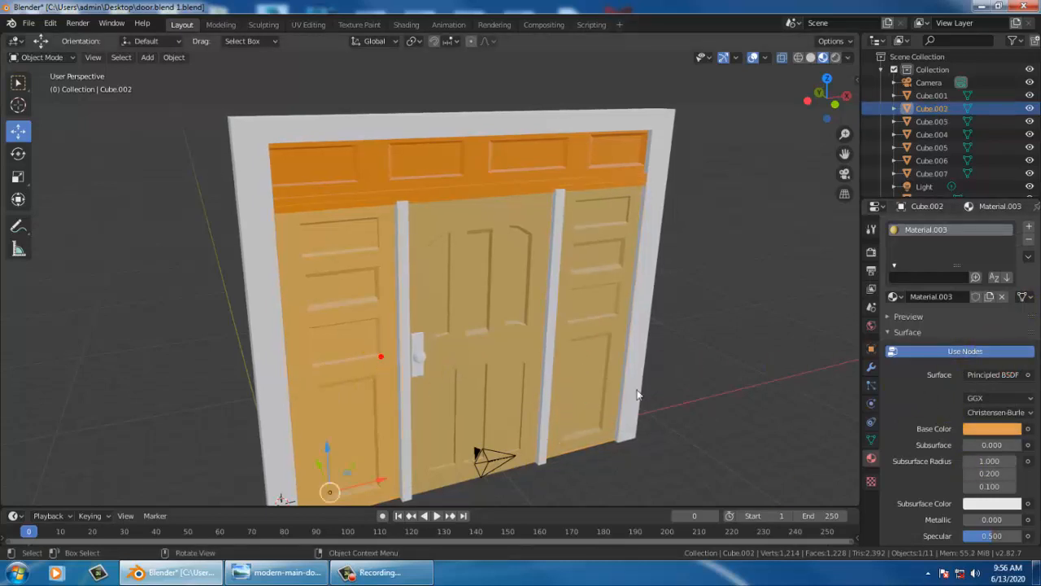
left_click(992, 430)
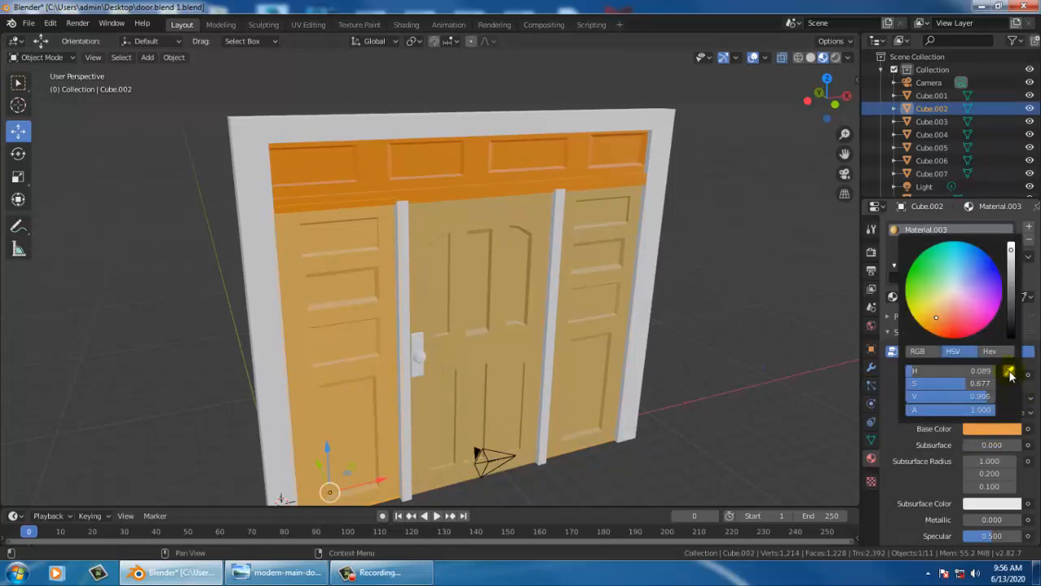
left_click(1010, 373)
left_click(513, 333)
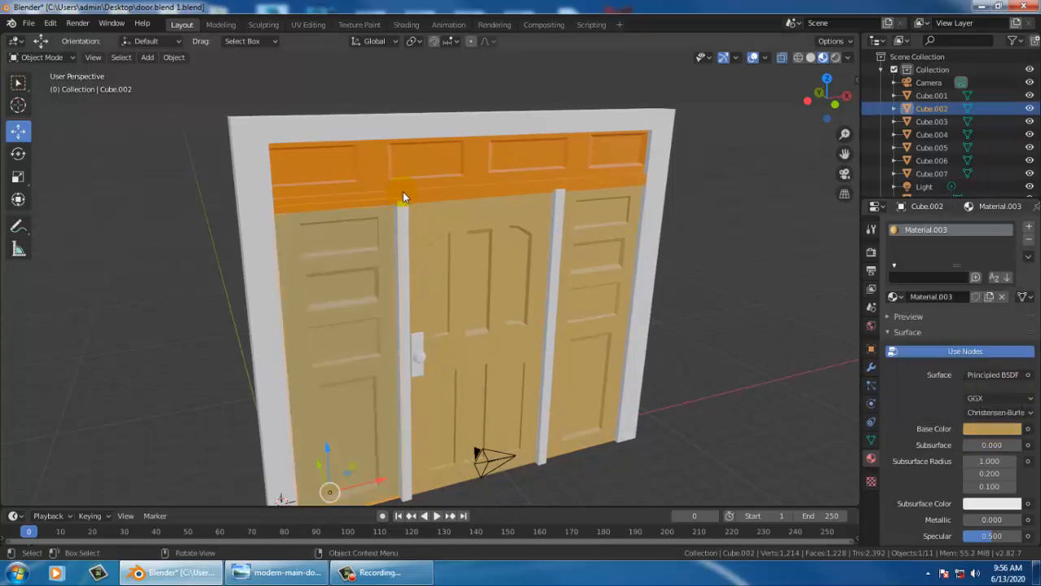
Replace the transom panel's orange base colour with one sampled from the central door
left_click(430, 174)
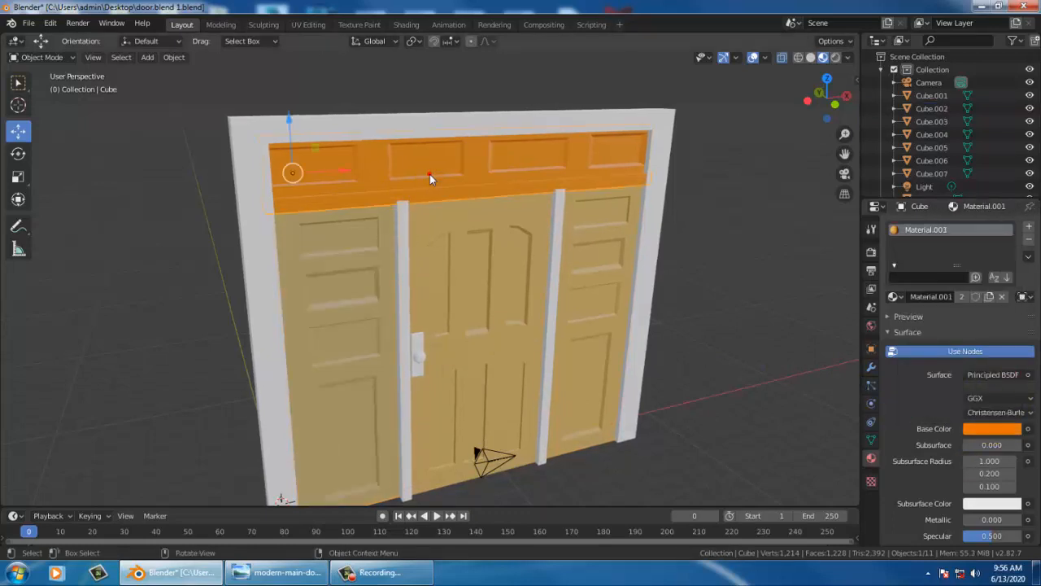
left_click(1005, 430)
left_click(1009, 373)
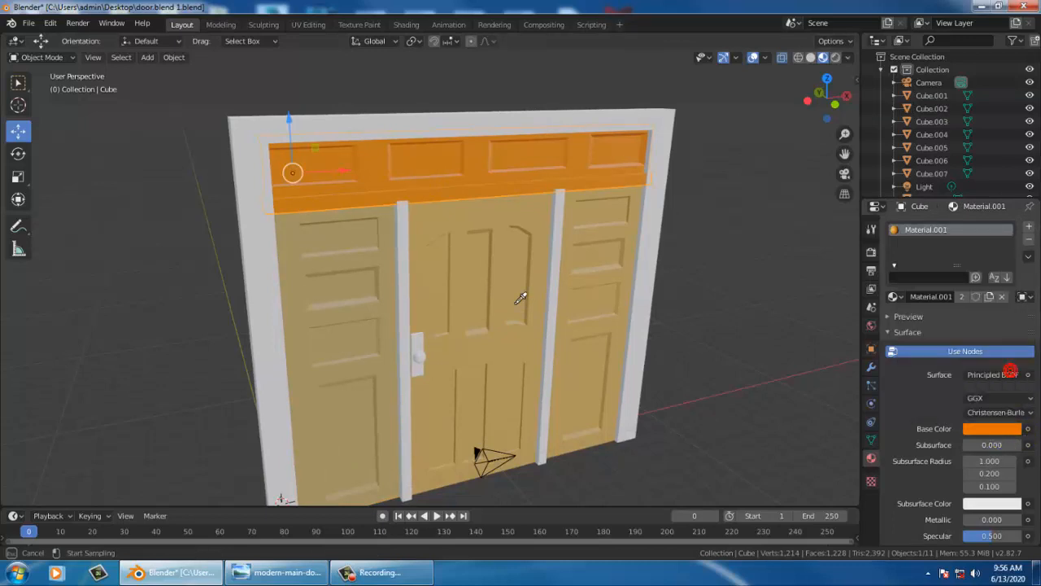
left_click(521, 299)
Give the outer door frame a new material with a yellow-orange base colour
middle_click_drag(530, 302, 570, 268)
left_click(535, 116)
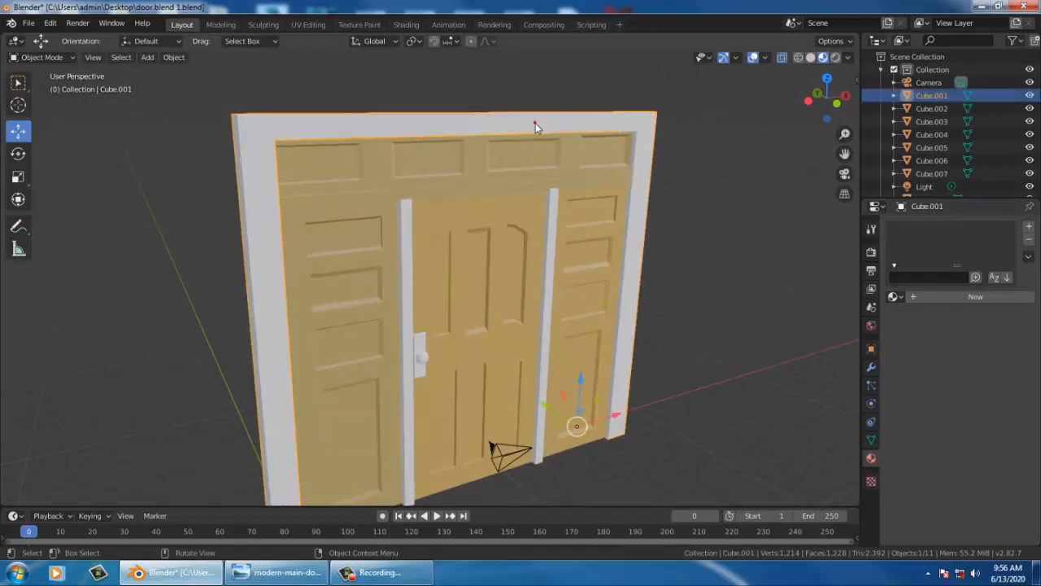
left_click(917, 298)
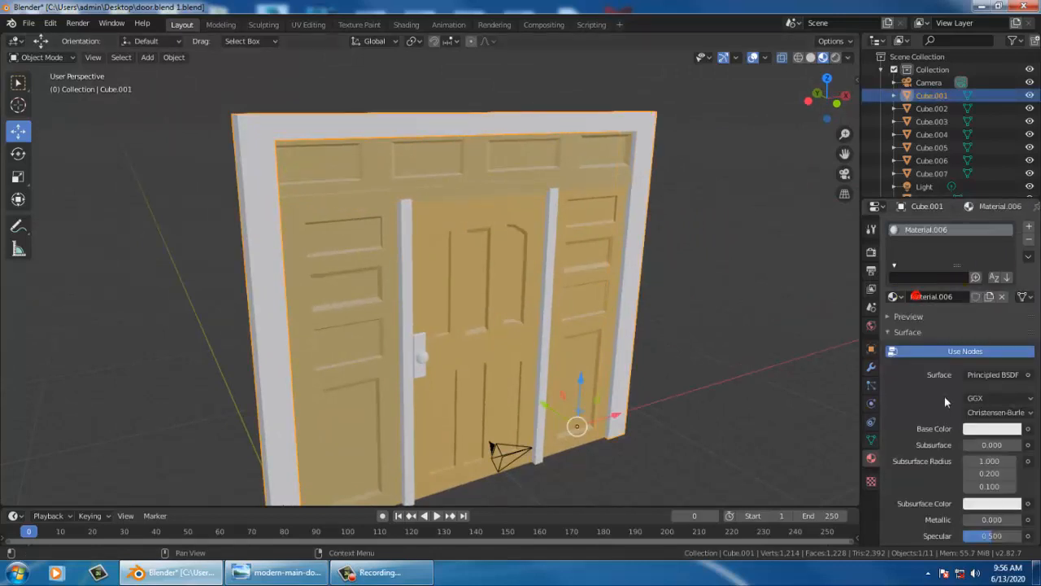
left_click(984, 431)
left_click(977, 432)
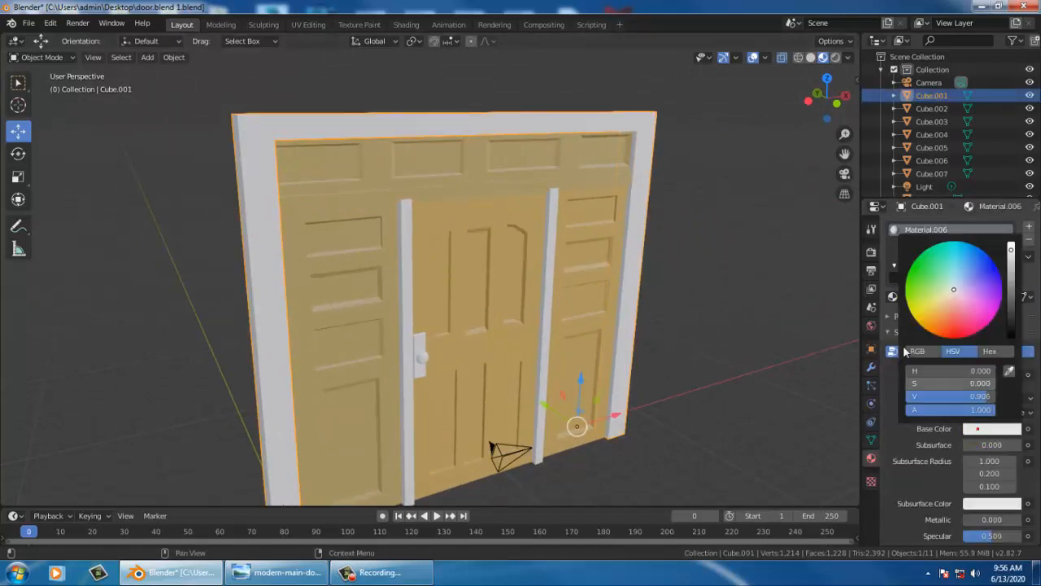
mouse_move(943, 315)
left_mouse_down()
mouse_move(921, 325)
mouse_move(931, 310)
mouse_move(933, 321)
left_mouse_up()
Give the vertical post farther from the door handle a new material with an orange base colour of hue 0.108, saturation 0.891 and value 0.906
middle_click_drag(564, 262, 506, 279)
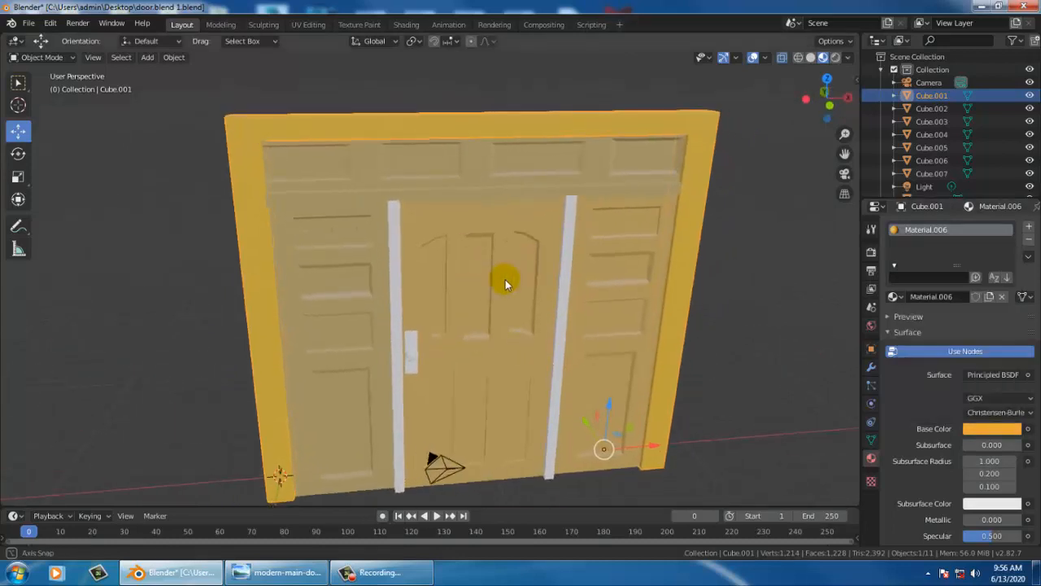
left_click(397, 292)
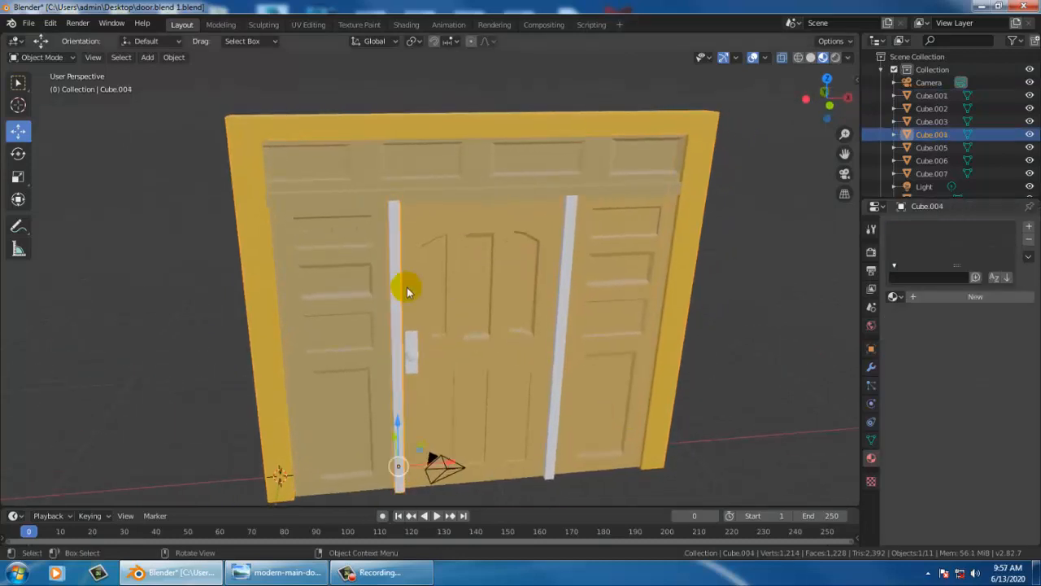
left_click(563, 296, "shift")
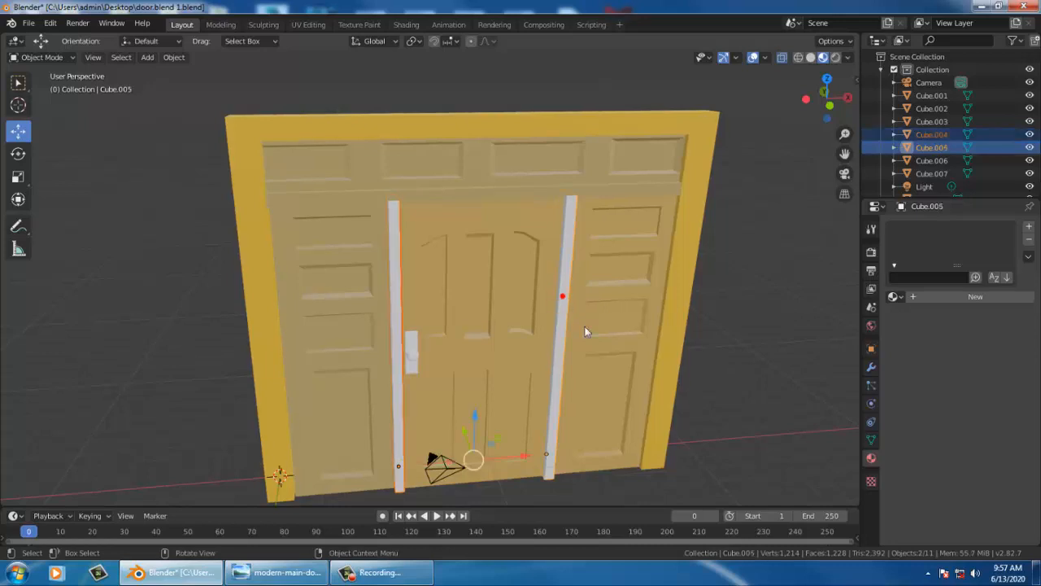
left_click(912, 296)
left_click(990, 429)
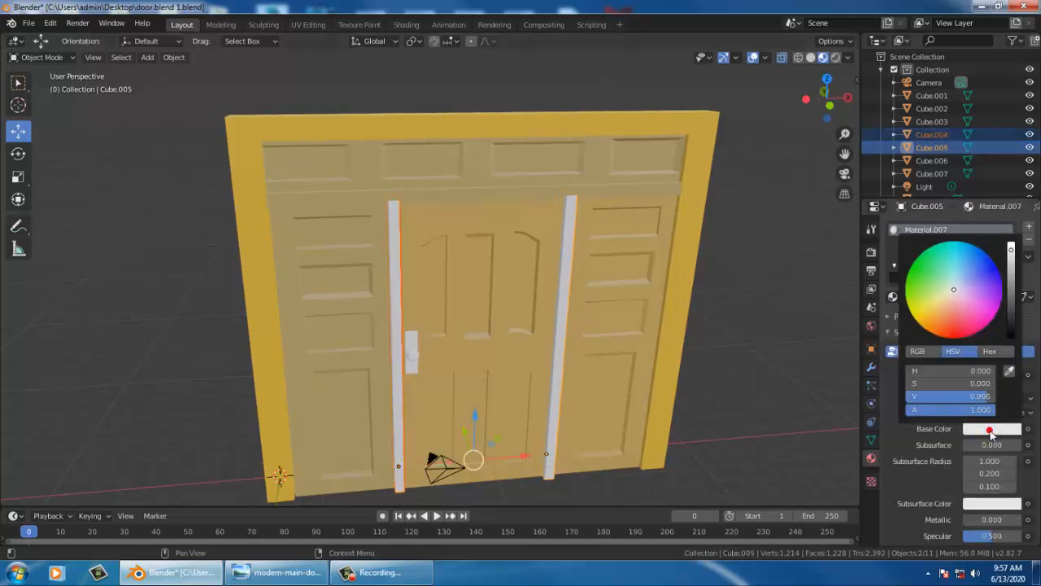
left_click_drag(946, 300, 926, 324)
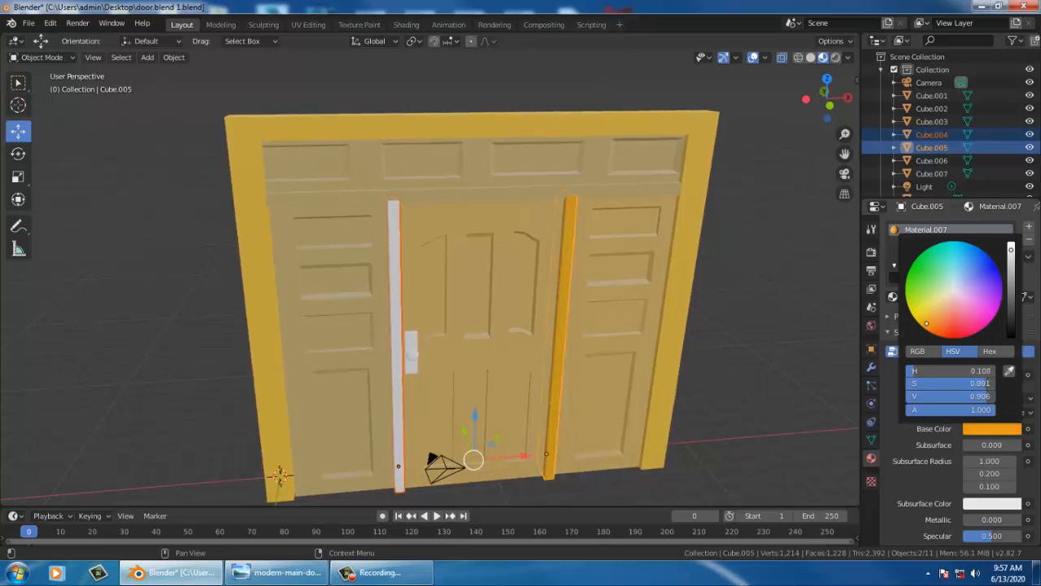
Give the handle-side post a new material and sample its base colour from the opposite orange post
left_click(398, 316)
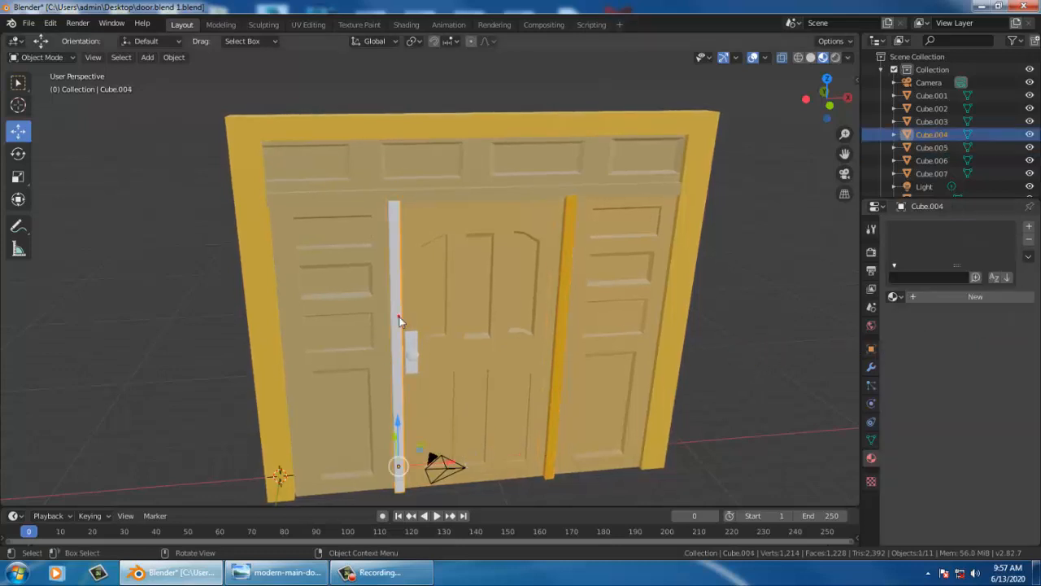
left_click(913, 296)
left_click(999, 430)
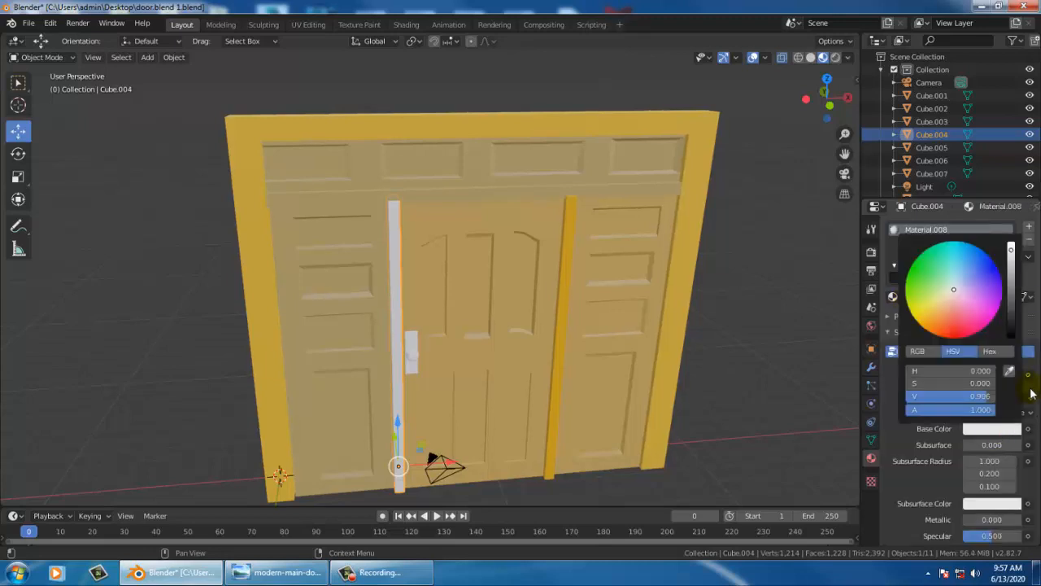
left_click(1012, 371)
left_click(565, 300)
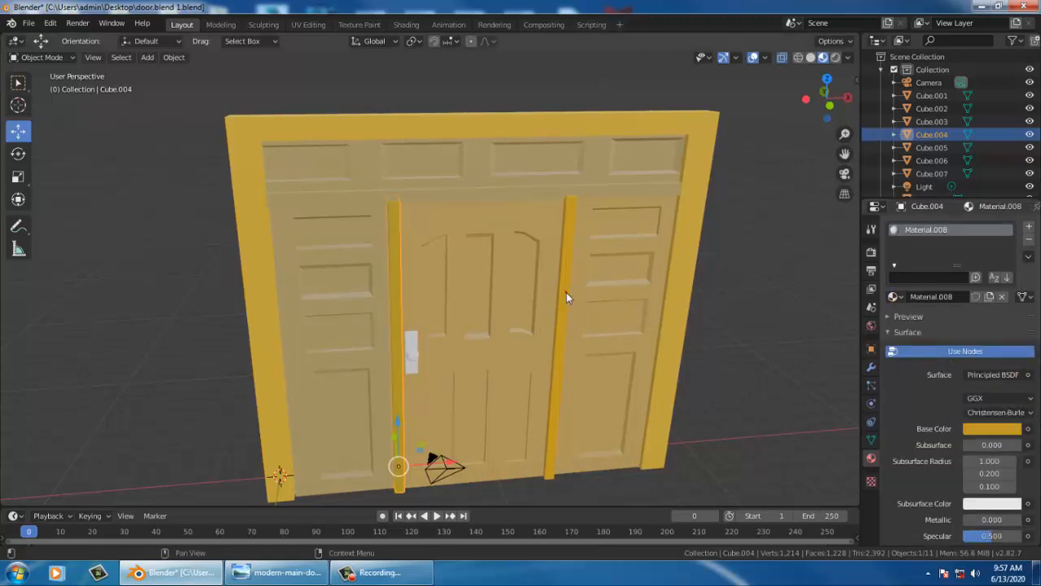
Give the door handle's backing plate a new material with a light orange base colour
left_click(411, 351)
left_click(912, 297)
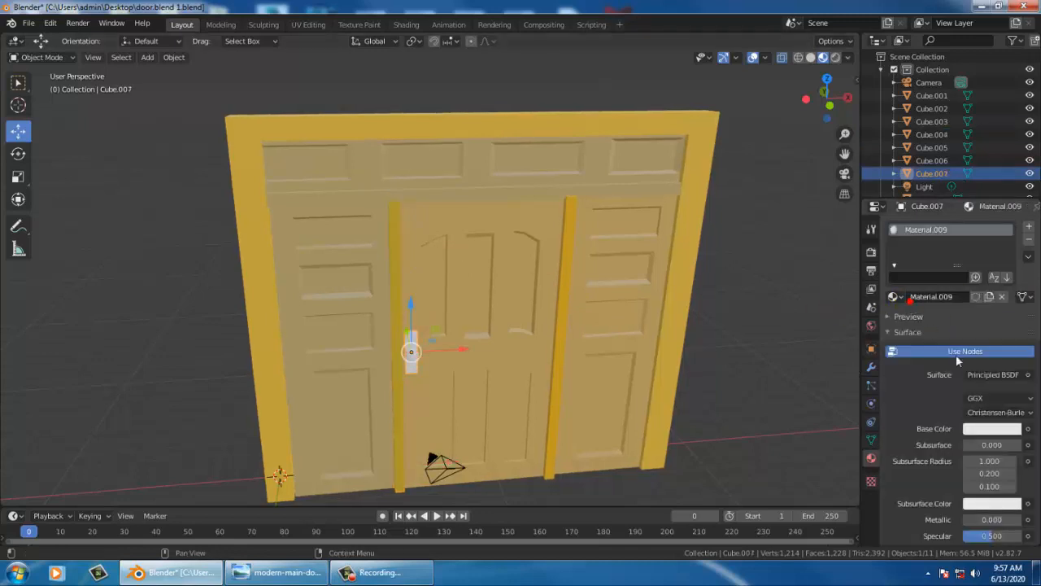
left_click(997, 431)
mouse_move(915, 319)
left_mouse_down()
mouse_move(941, 317)
mouse_move(933, 294)
mouse_move(956, 322)
mouse_move(932, 314)
left_mouse_up()
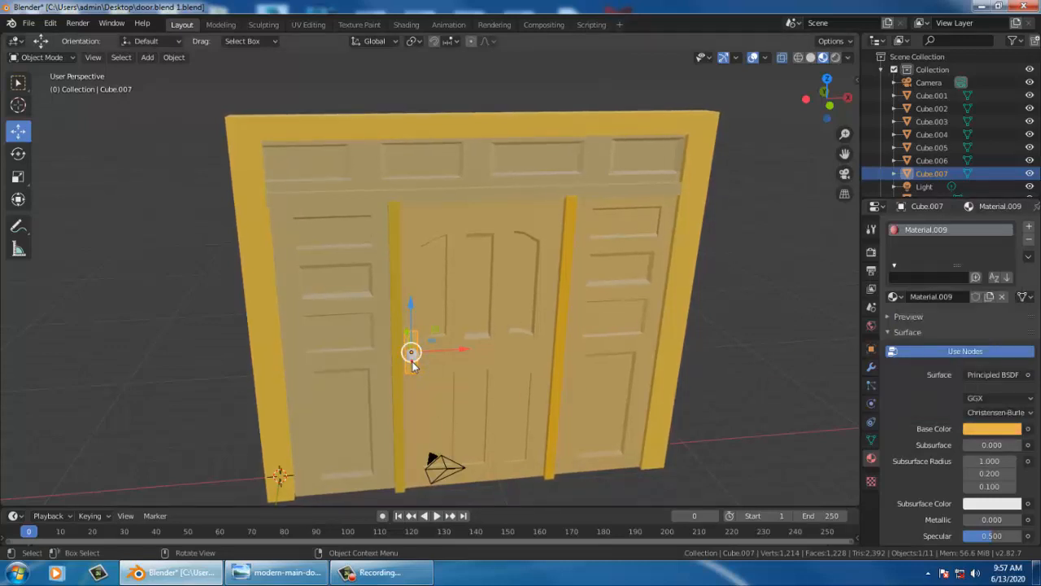
Give the spherical door knob a new material with a dark purple base colour of saturation 1.000 and value 0.223
left_click(411, 355)
left_click(411, 355)
left_click(412, 355)
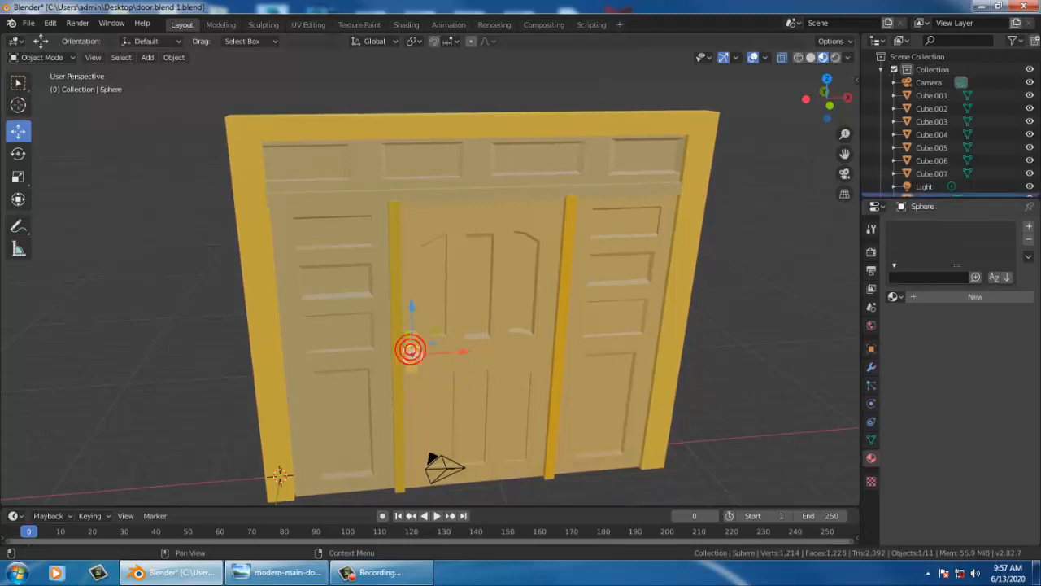
left_click(915, 296)
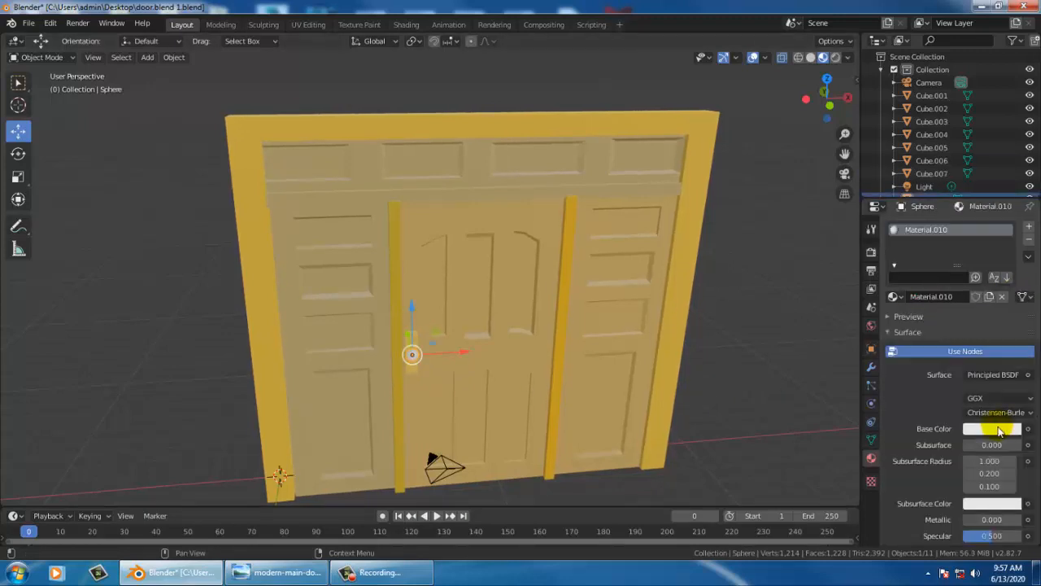
left_click(988, 429)
left_click(986, 327)
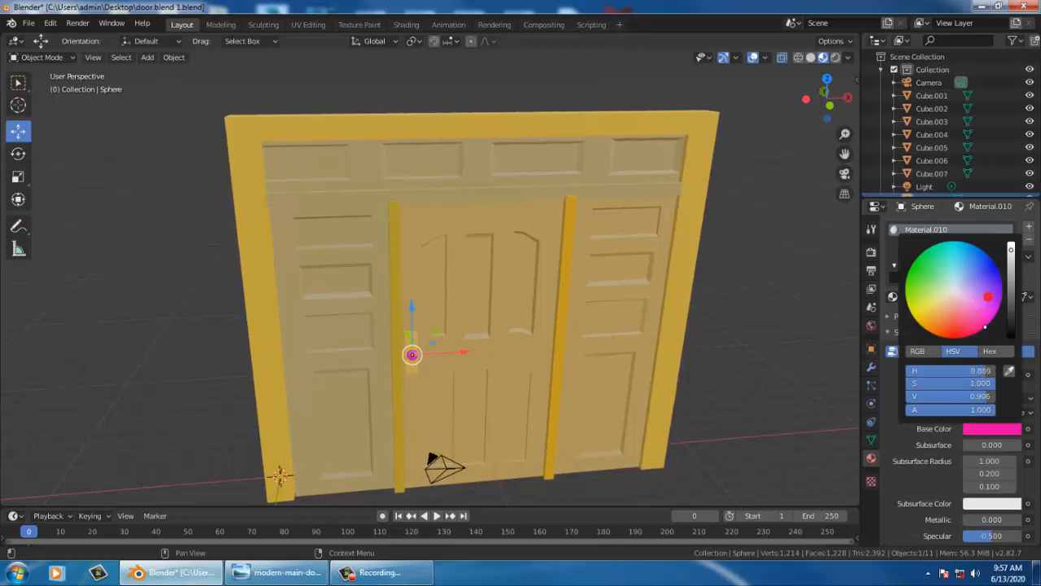
mouse_move(1012, 306)
left_mouse_down()
mouse_move(1012, 336)
mouse_move(1011, 316)
left_mouse_up()
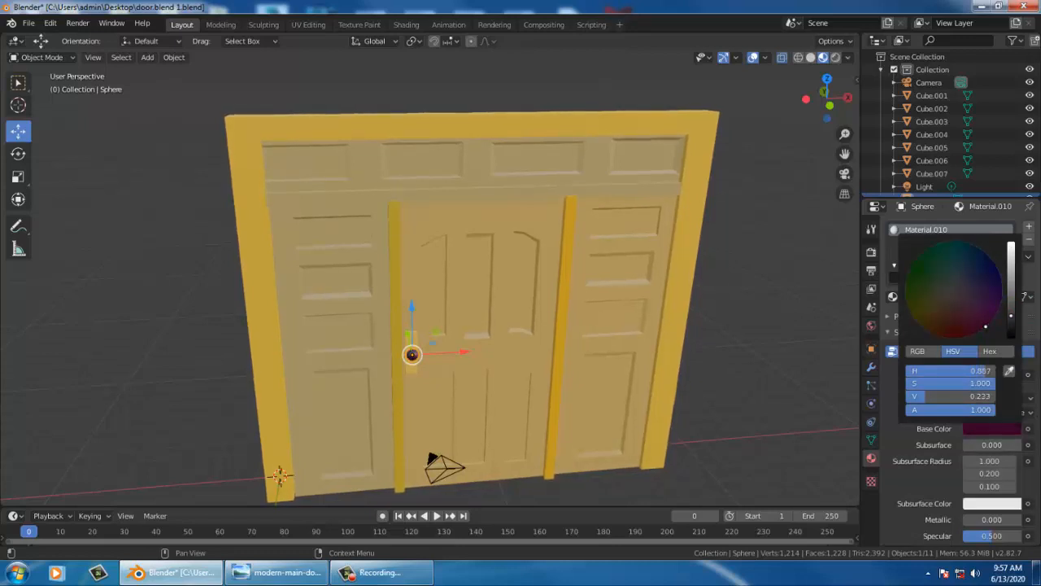
Save the coloured door model under its existing file name
left_click(679, 375)
middle_click_drag(494, 364, 503, 333)
scroll(516, 336, "down", 2)
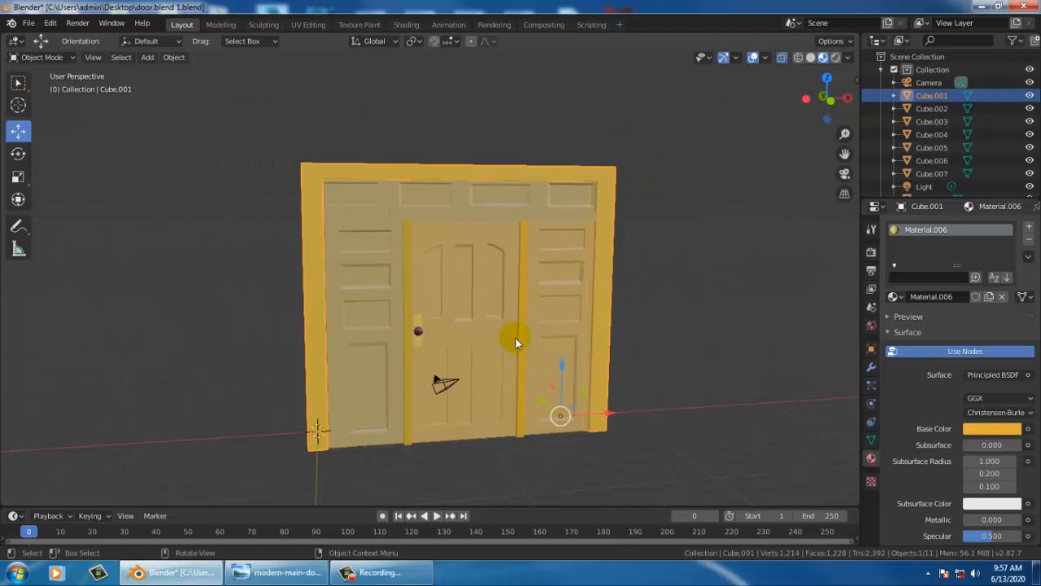
scroll(515, 336, "up", 1)
left_click(28, 23)
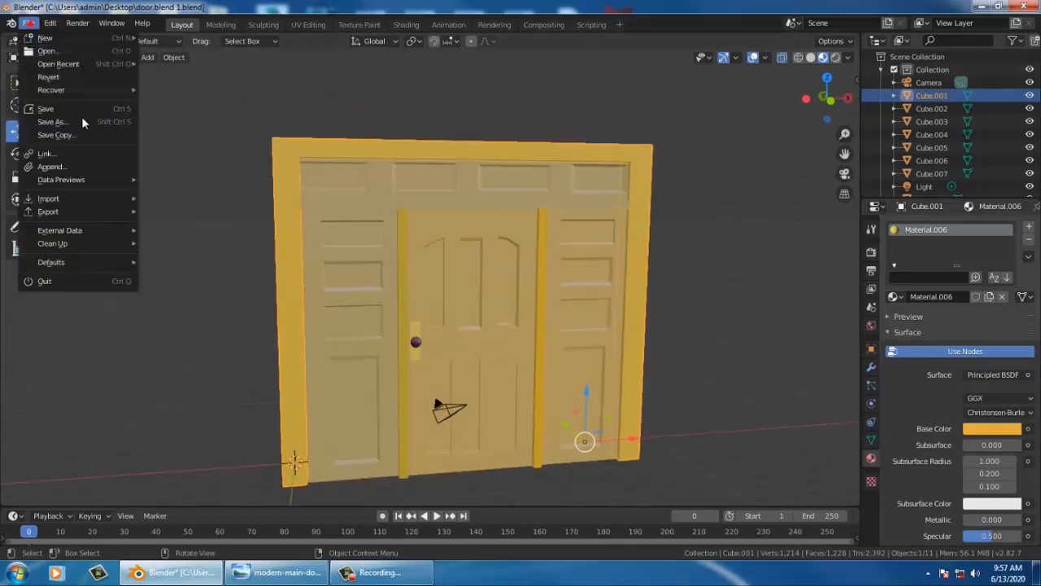
left_click(73, 111)
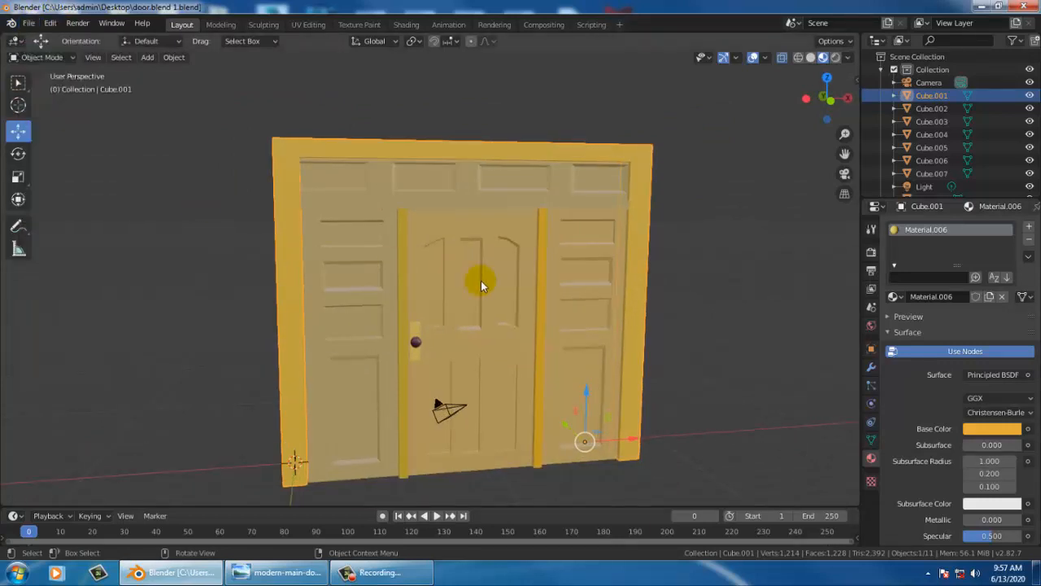